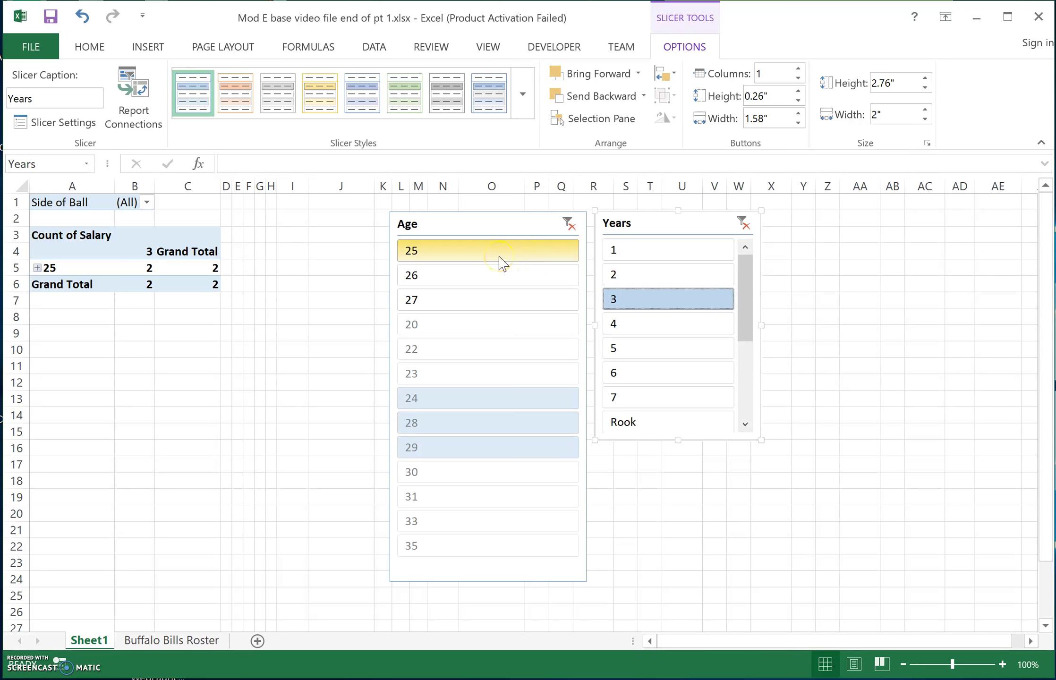
Clear the filters from the Years and Age slicers, and remove both slicers from the sheet
{"action": "left_click", "coordinate": [745, 224]}
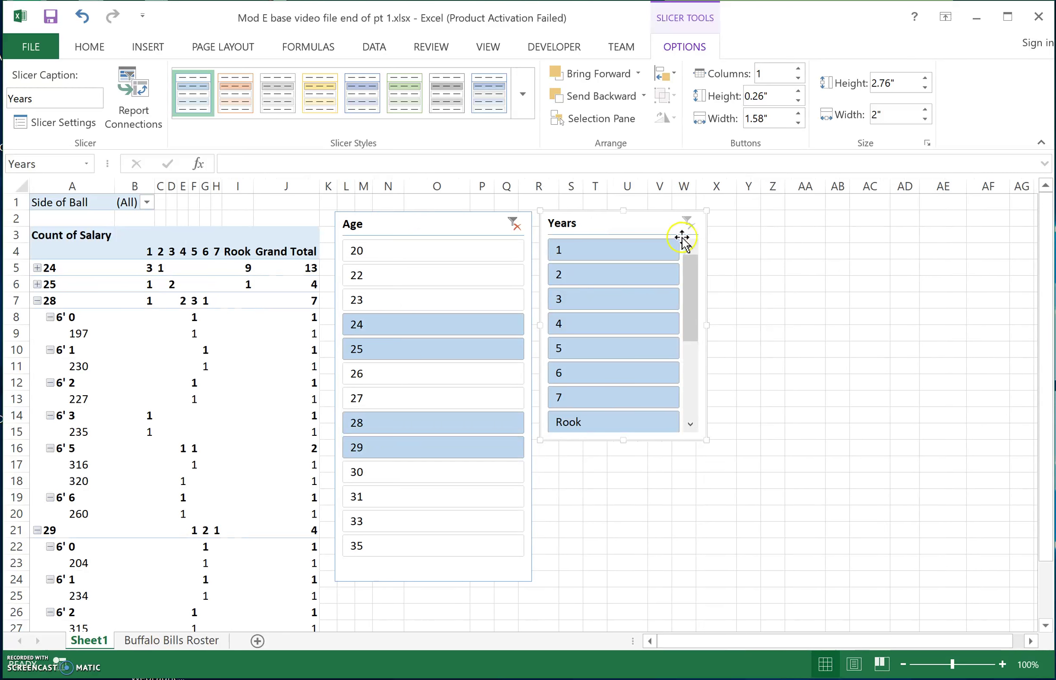
{"action": "left_click", "coordinate": [515, 224]}
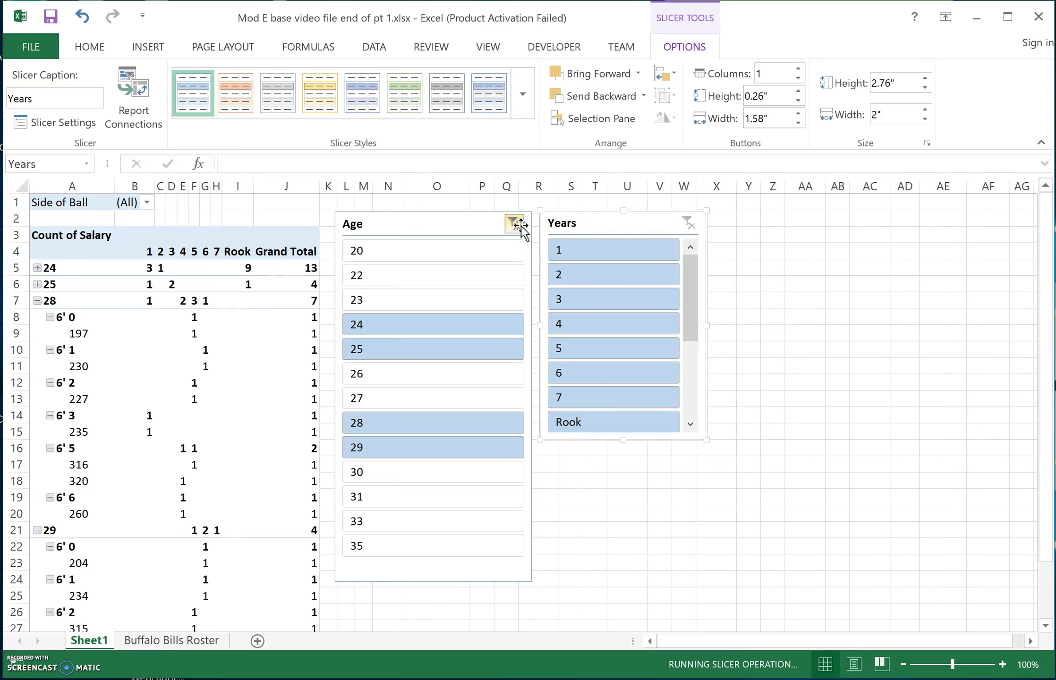
{"action": "left_click", "coordinate": [389, 225]}
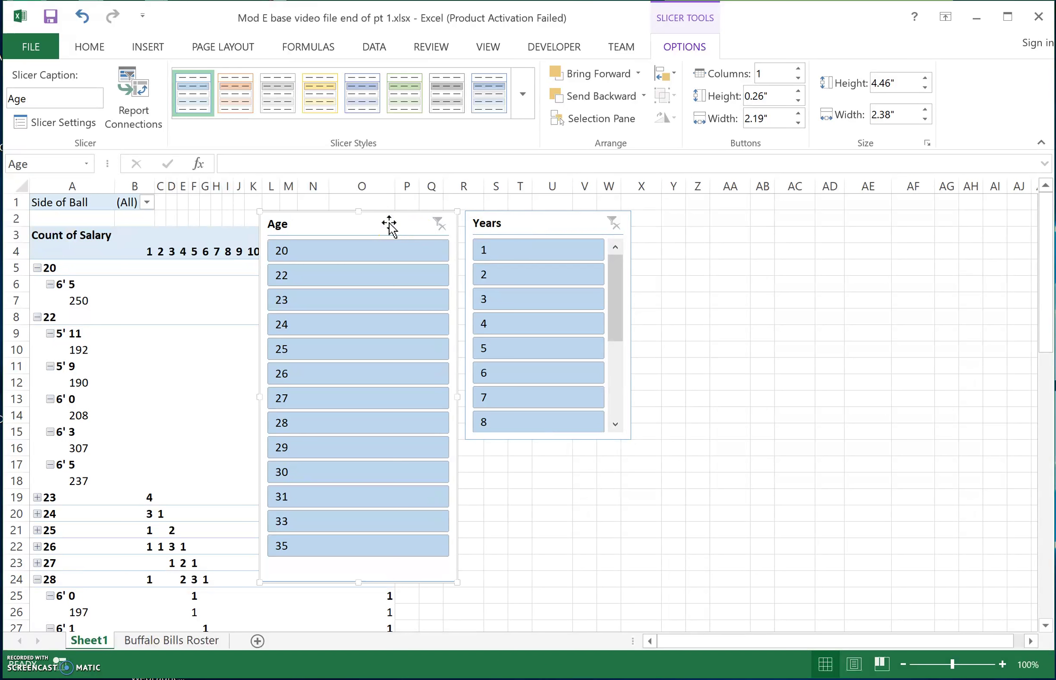
{"action": "right_click", "coordinate": [390, 227]}
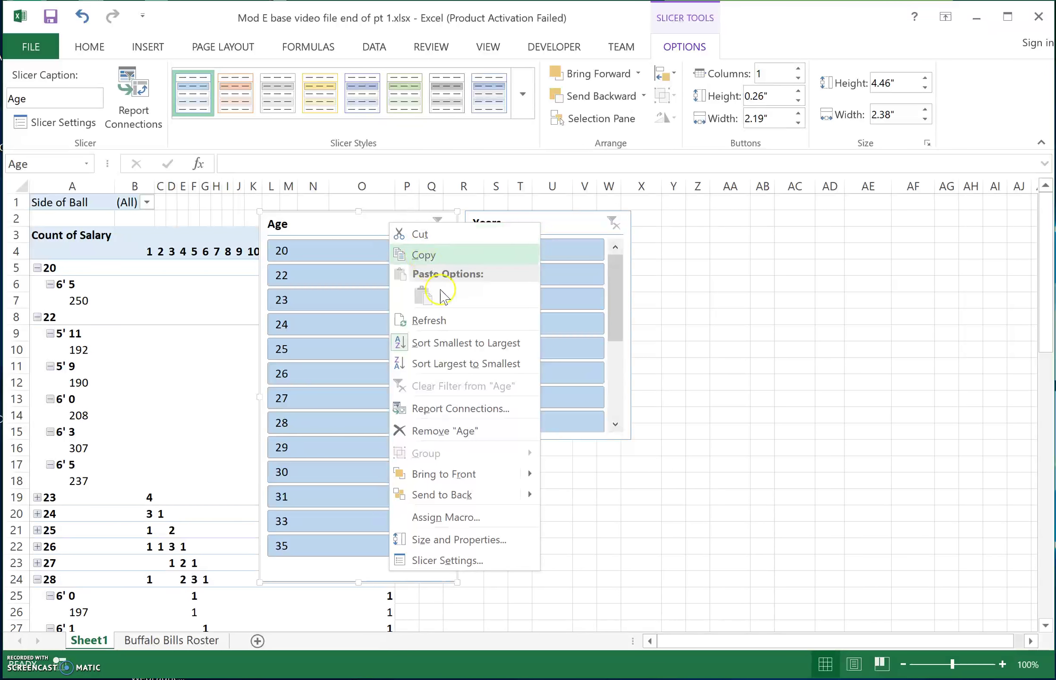
{"action": "left_click", "coordinate": [461, 433]}
{"action": "left_click", "coordinate": [558, 220]}
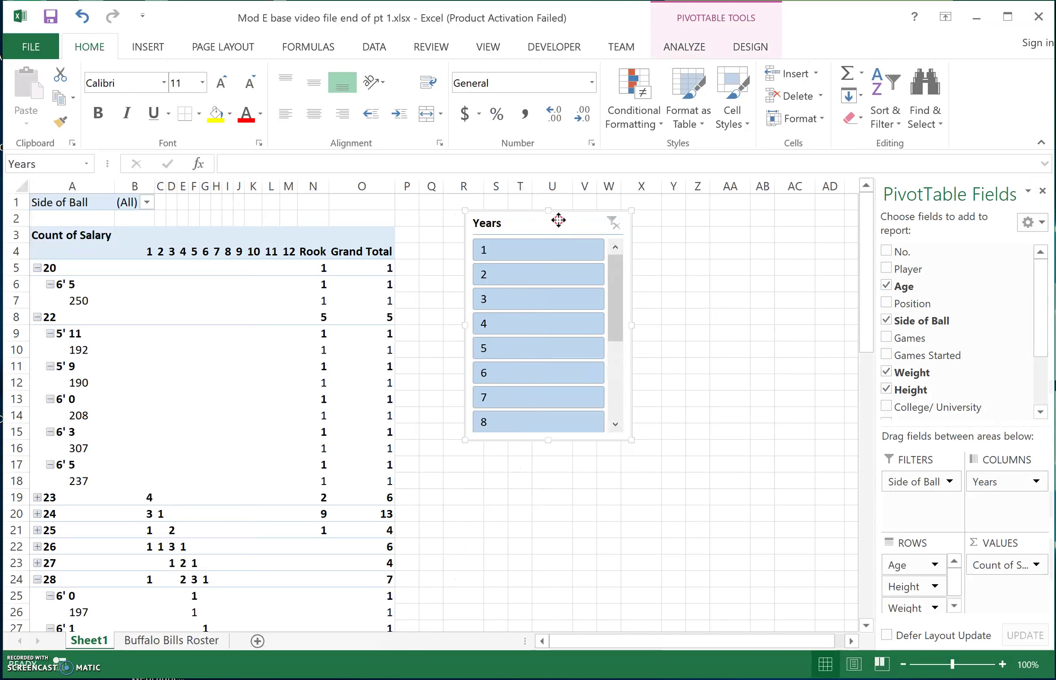
{"action": "right_click", "coordinate": [558, 220]}
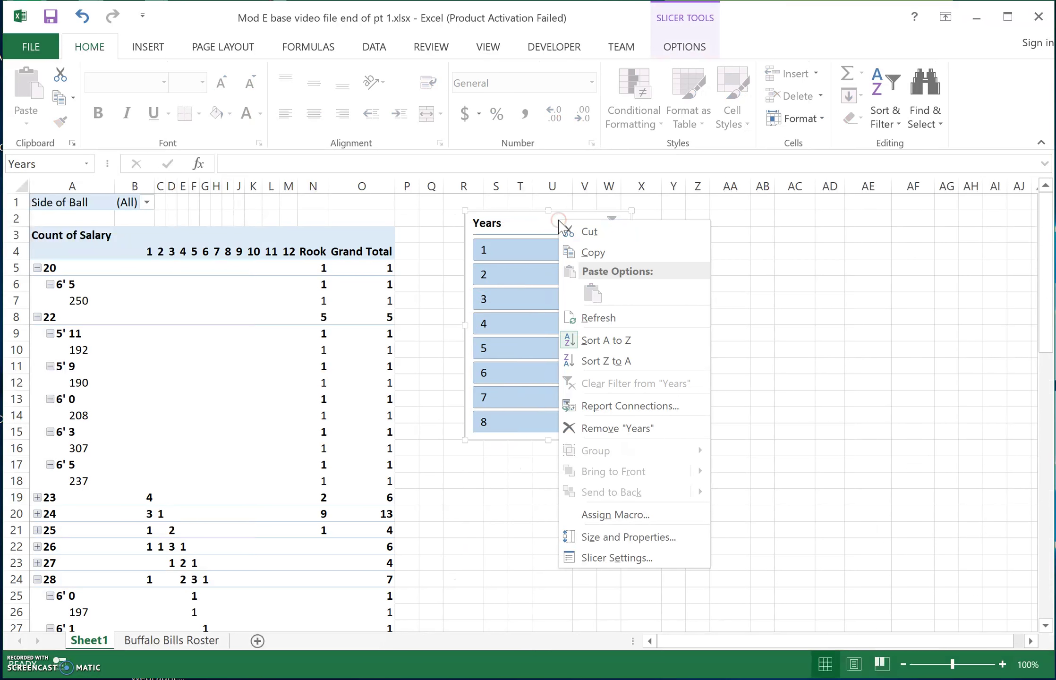
{"action": "left_click", "coordinate": [614, 430]}
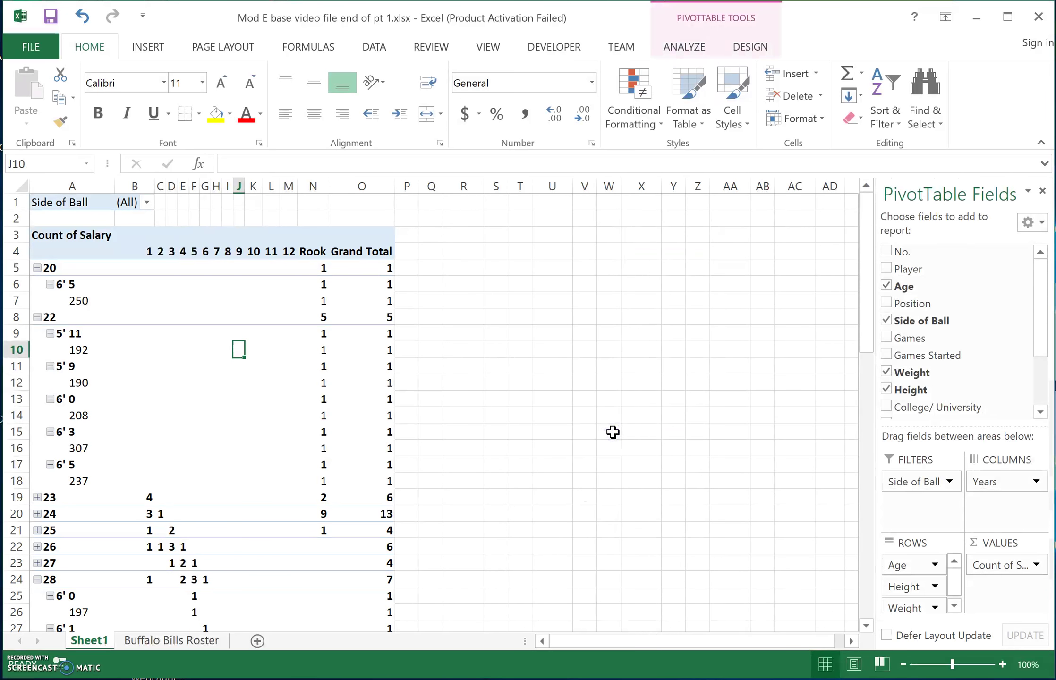
Turn on banded rows for the pivot table, and switch its row headers off and back on
{"action": "left_click", "coordinate": [696, 47]}
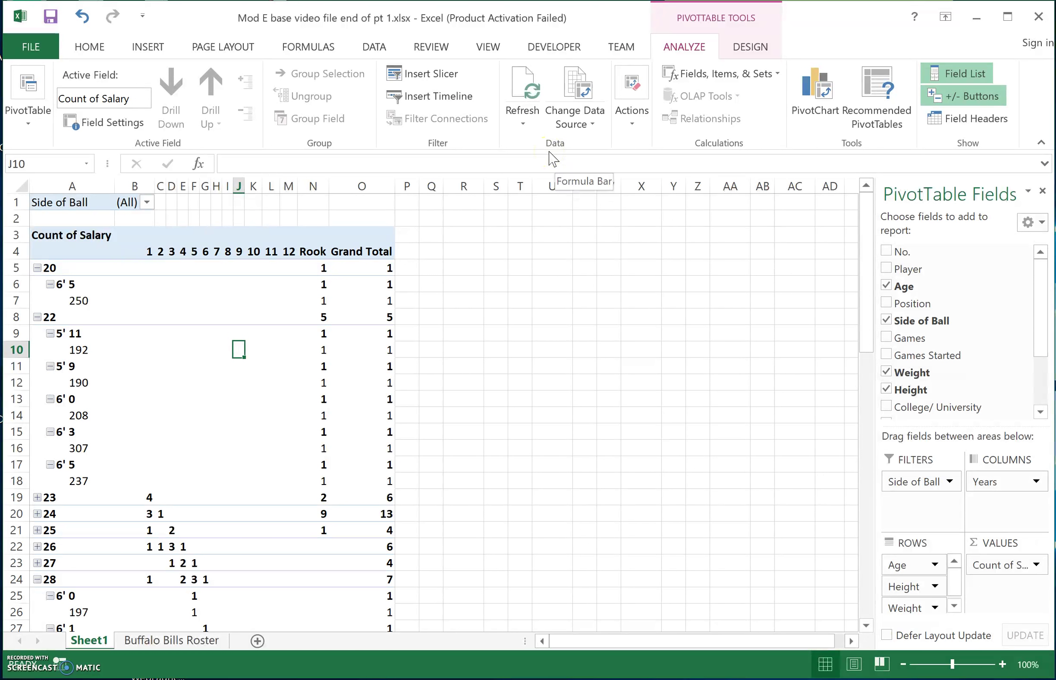
{"action": "left_click", "coordinate": [744, 42]}
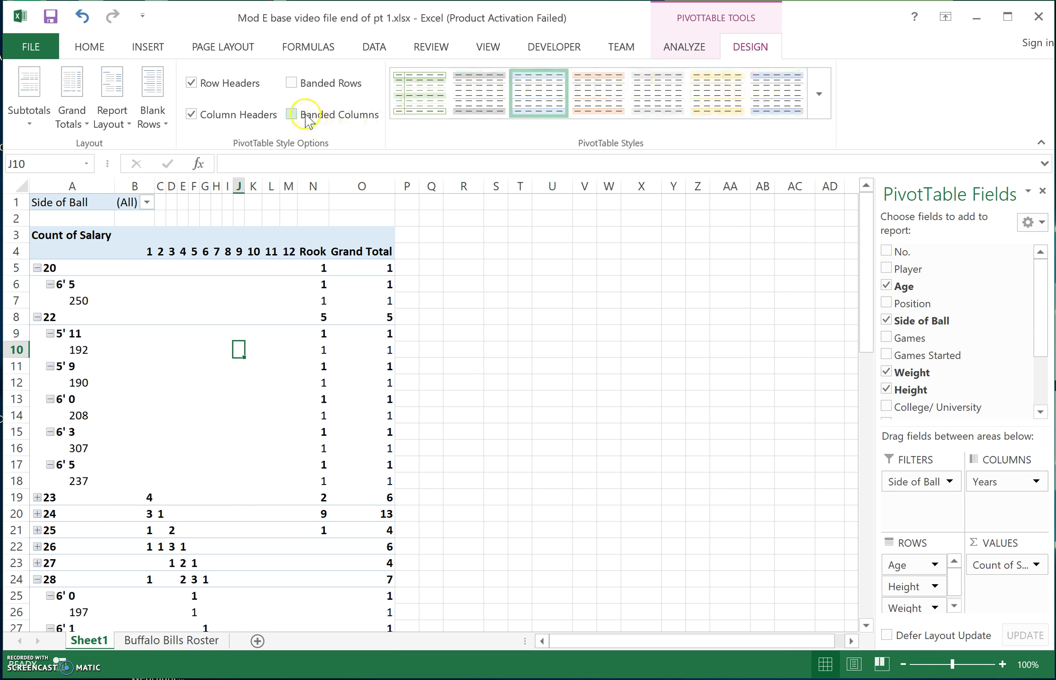
{"action": "left_click", "coordinate": [293, 83]}
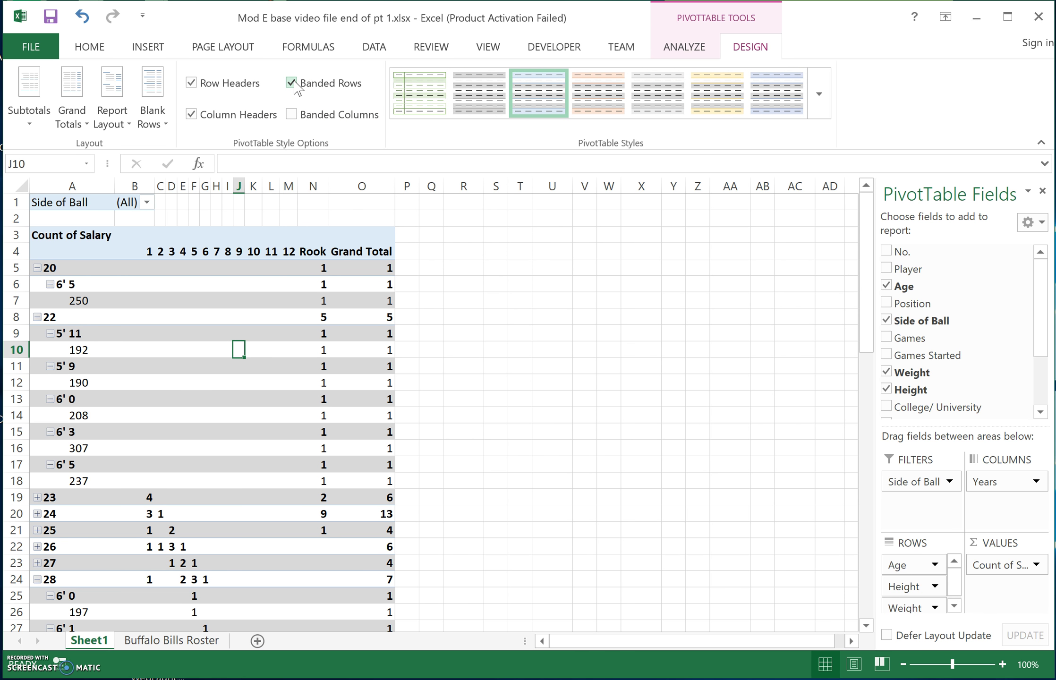
{"action": "left_click", "coordinate": [191, 84]}
{"action": "left_click", "coordinate": [191, 83]}
Review the pivot table's grand total options, and examine its Grand Total row and column
{"action": "left_click", "coordinate": [76, 116]}
{"action": "left_click", "coordinate": [103, 157]}
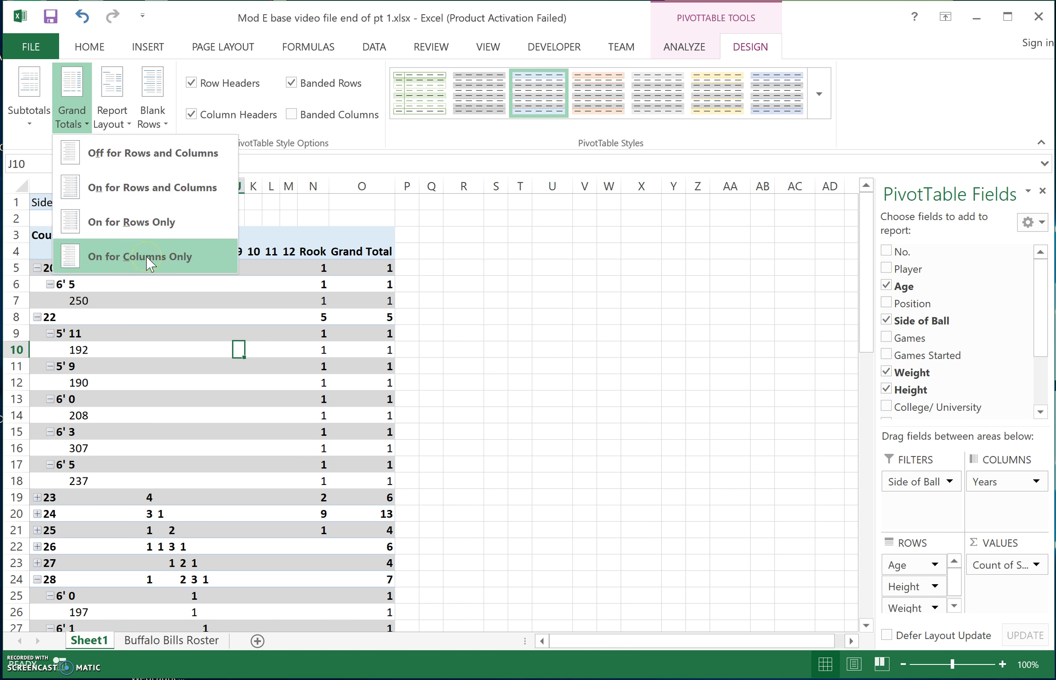
{"action": "left_click", "coordinate": [361, 272]}
{"action": "scroll", "coordinate": [364, 264], "scroll_direction": "down", "scroll_amount": 5}
{"action": "scroll", "coordinate": [364, 261], "scroll_direction": "down", "scroll_amount": 15}
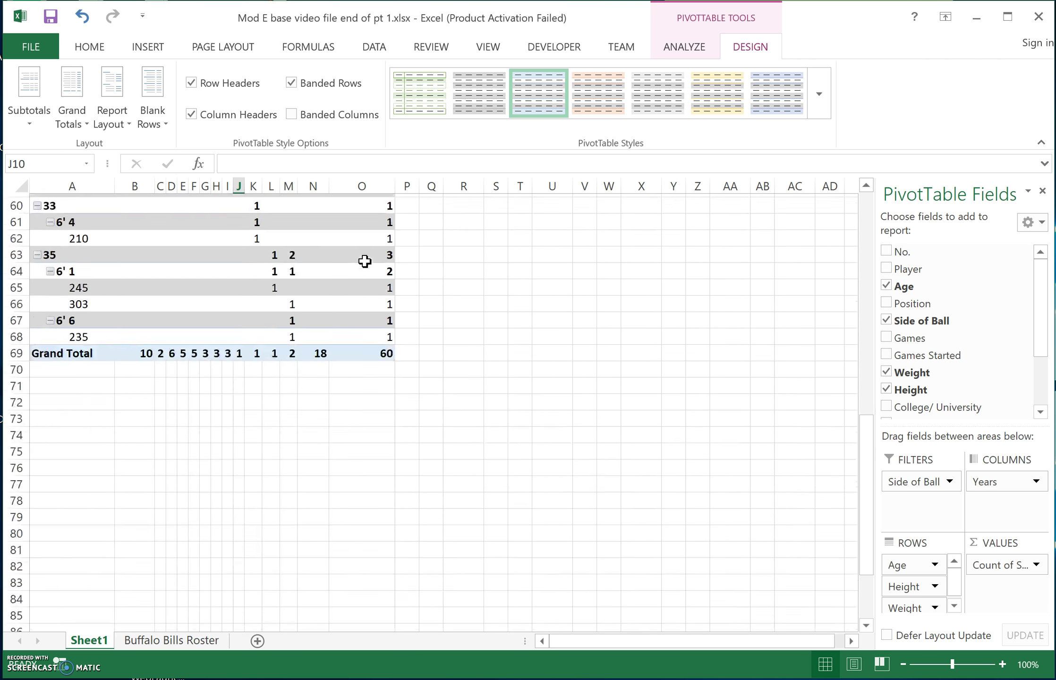
{"action": "scroll", "coordinate": [365, 262], "scroll_direction": "up", "scroll_amount": 1}
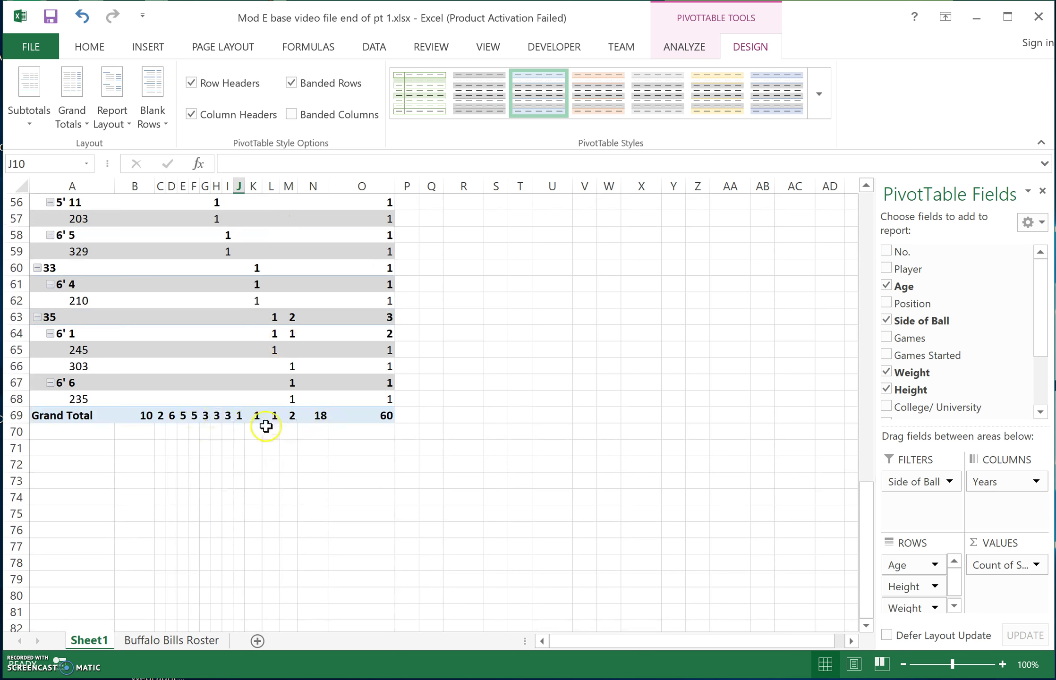
{"action": "scroll", "coordinate": [373, 261], "scroll_direction": "up", "scroll_amount": 18}
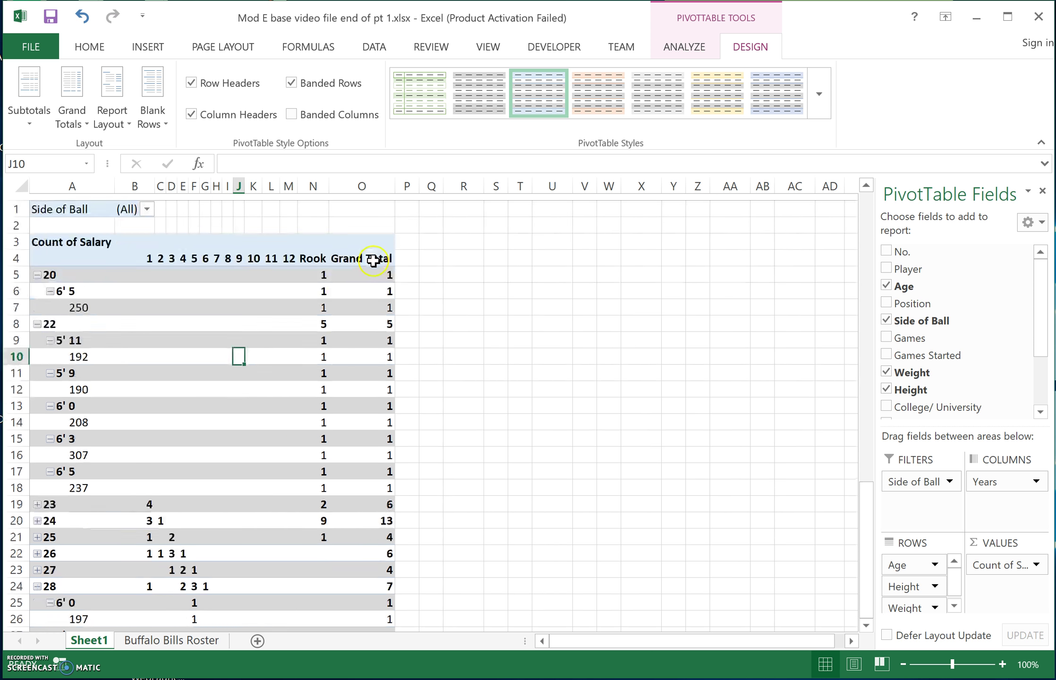
Set the pivot table's grand totals to On for Columns Only, and check the Grand Total row
{"action": "left_click", "coordinate": [94, 121]}
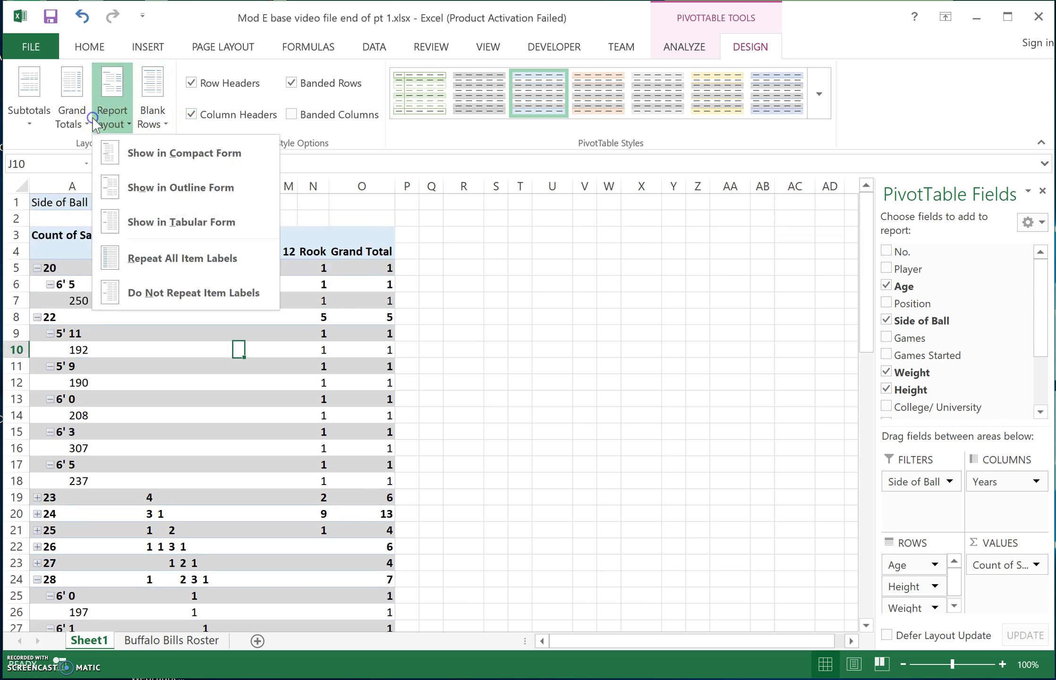
{"action": "left_click", "coordinate": [74, 119]}
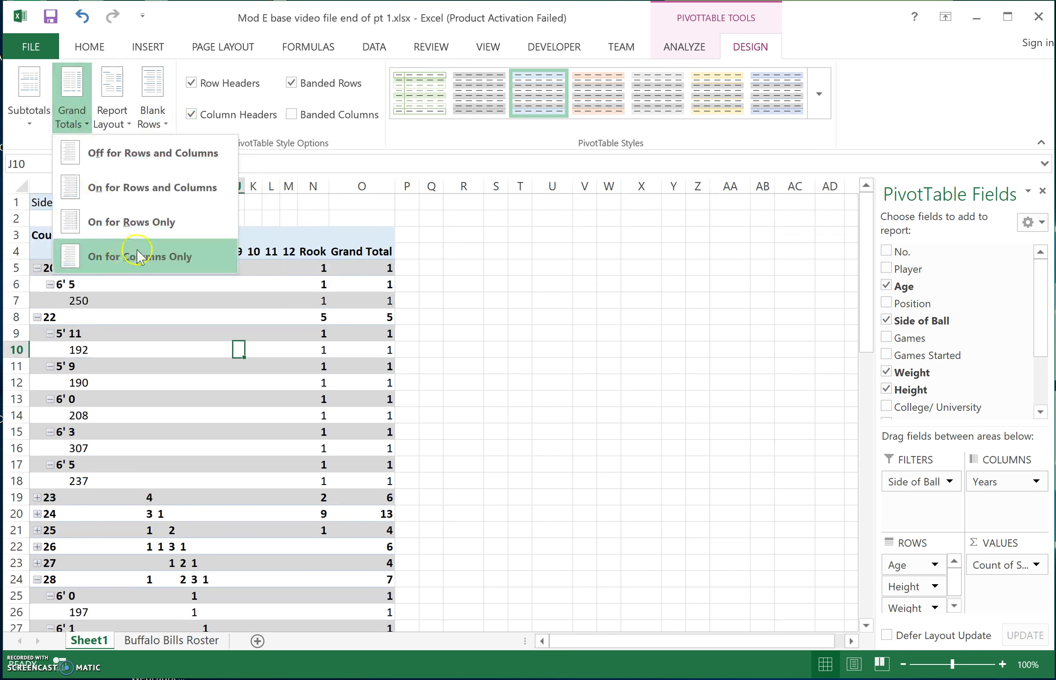
{"action": "left_click", "coordinate": [138, 257]}
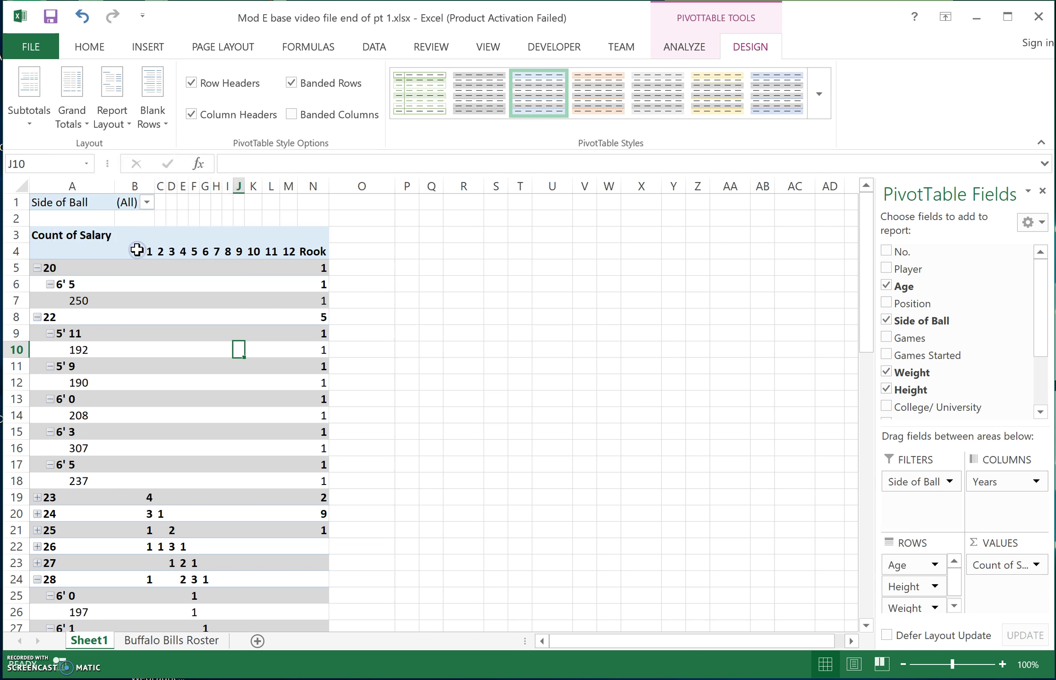
{"action": "scroll", "coordinate": [326, 328], "scroll_direction": "down", "scroll_amount": 10}
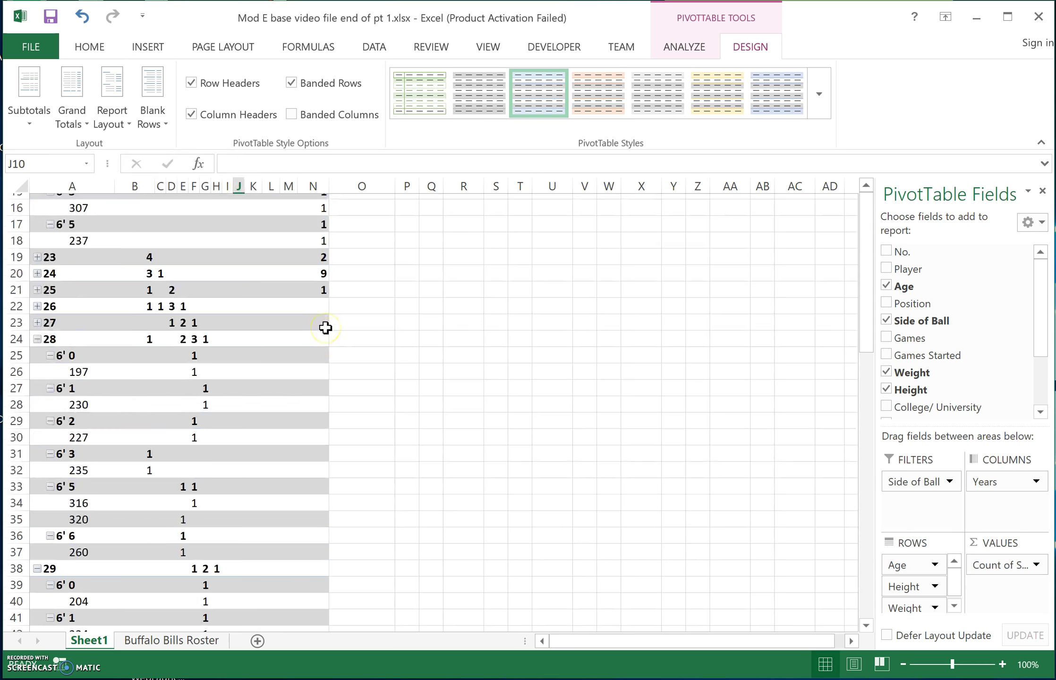
{"action": "scroll", "coordinate": [325, 327], "scroll_direction": "down", "scroll_amount": 9}
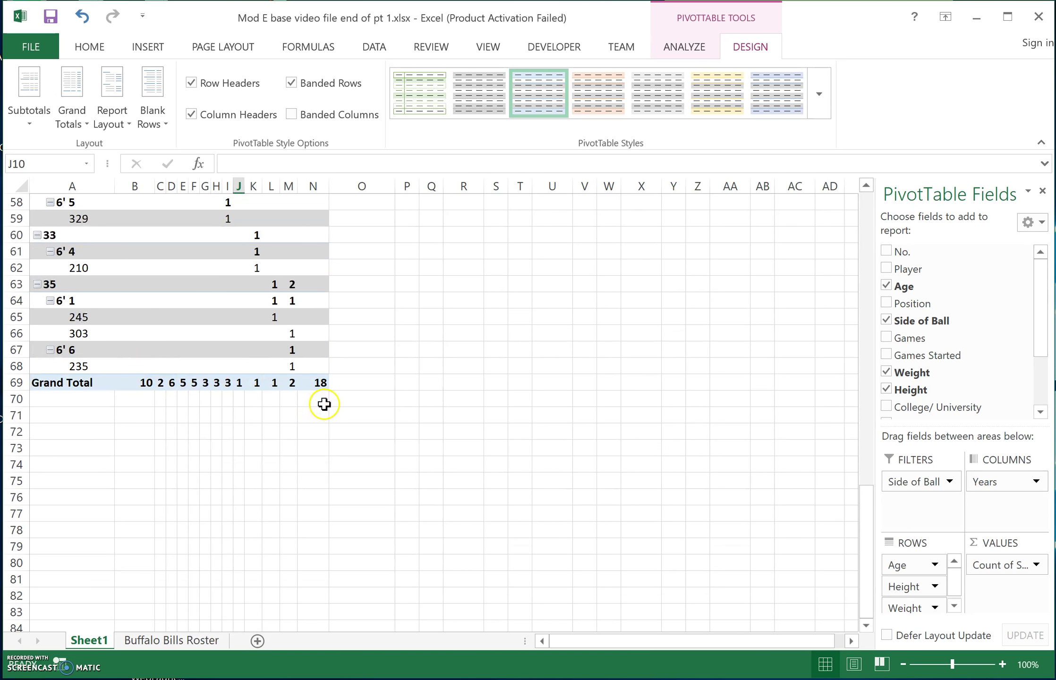
{"action": "scroll", "coordinate": [224, 382], "scroll_direction": "up", "scroll_amount": 19}
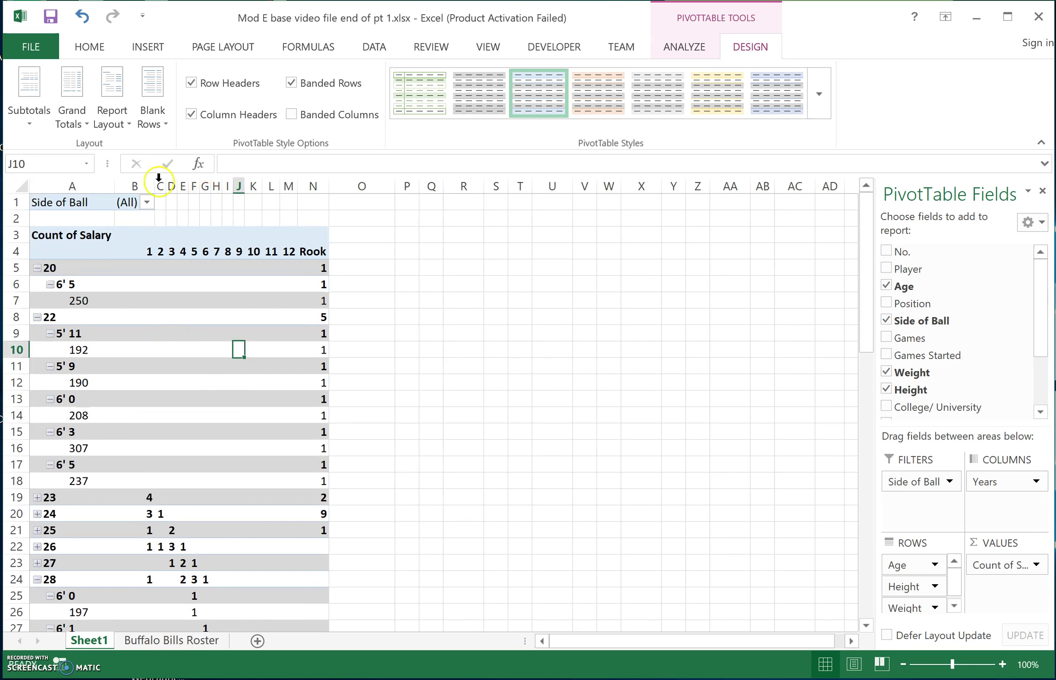
{"action": "left_click", "coordinate": [29, 115]}
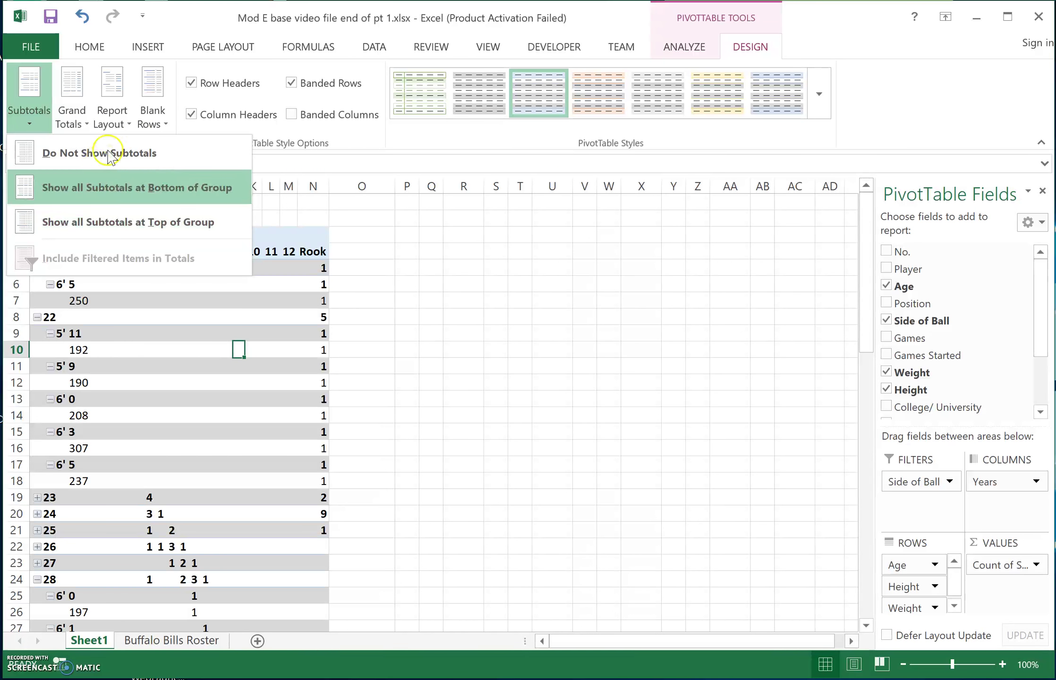
{"action": "left_click", "coordinate": [158, 121]}
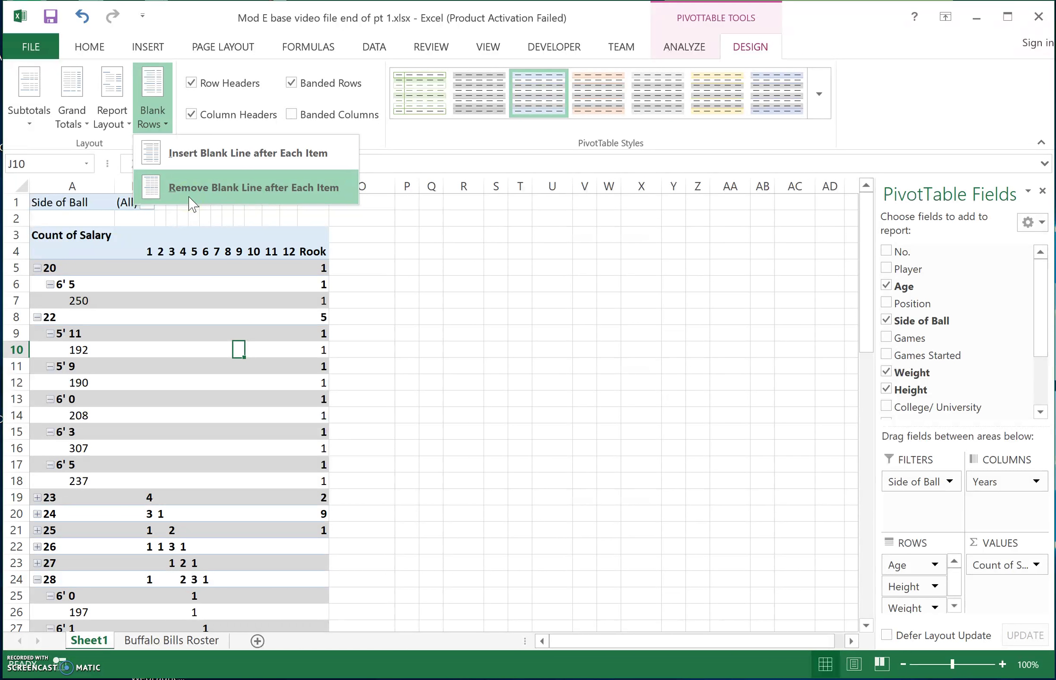
{"action": "left_click", "coordinate": [69, 121]}
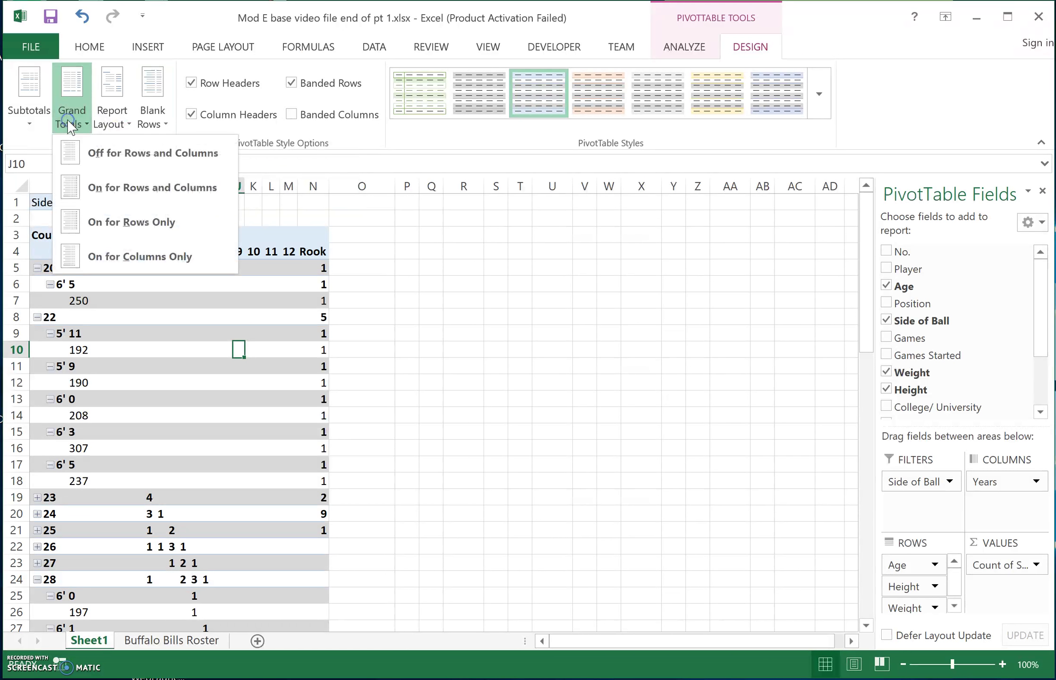
{"action": "left_click", "coordinate": [685, 47]}
{"action": "left_click", "coordinate": [695, 48]}
{"action": "left_click", "coordinate": [238, 267]}
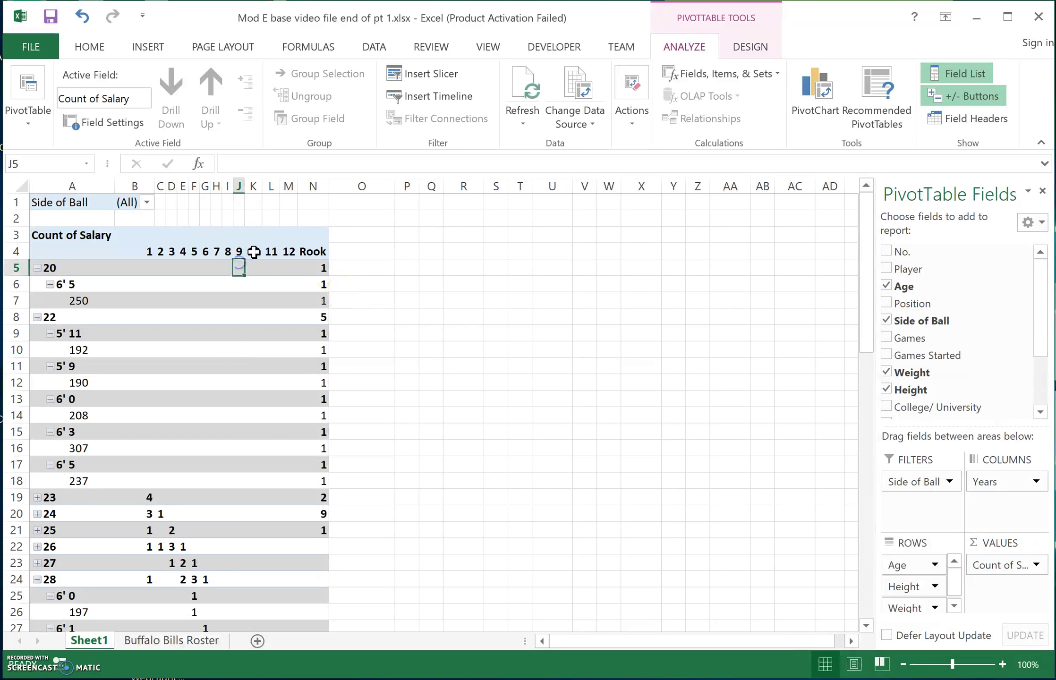
{"action": "left_click", "coordinate": [745, 49]}
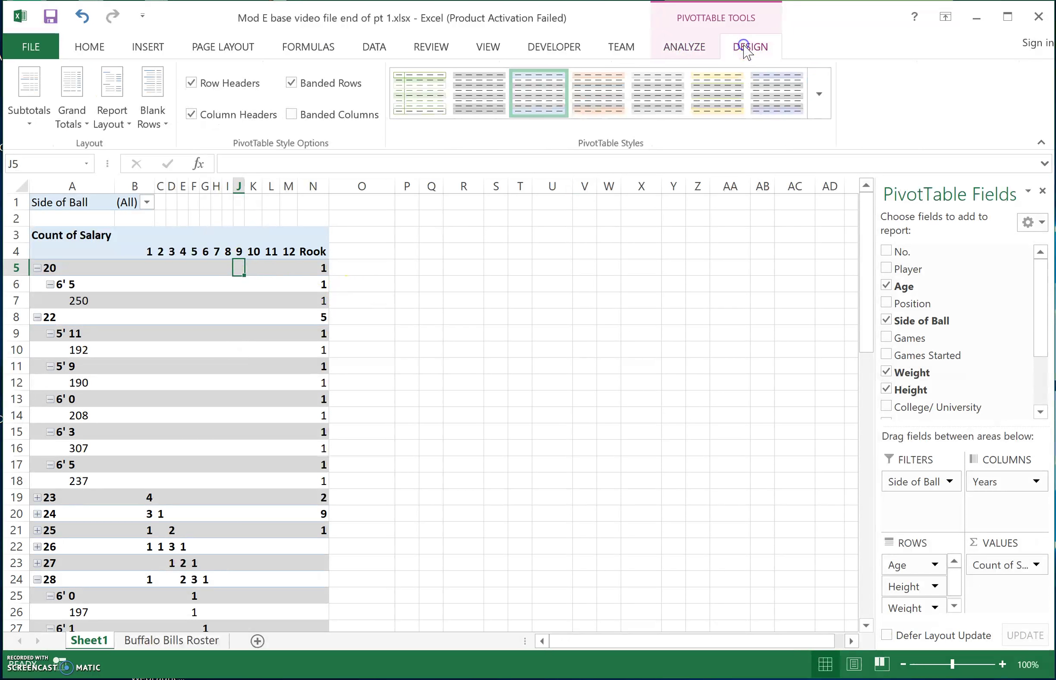
{"action": "left_click", "coordinate": [688, 53]}
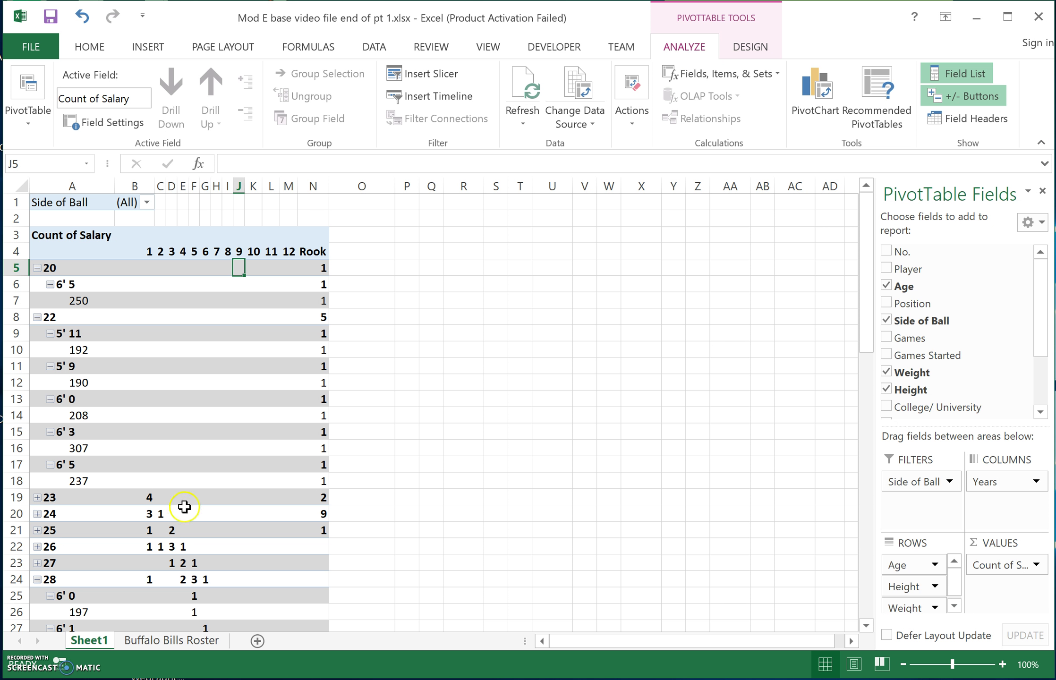
On the Buffalo Bills Roster sheet, set the salary in cell N5 to 500000, and return to the pivot table on Sheet1
{"action": "left_click", "coordinate": [165, 641]}
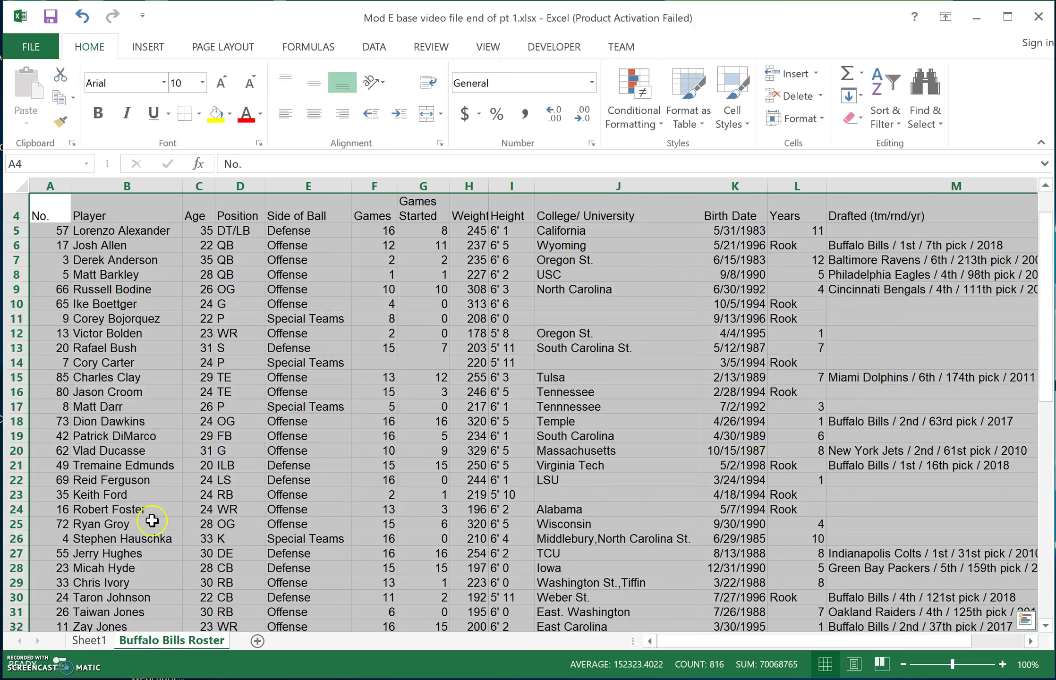
{"action": "left_click", "coordinate": [258, 262]}
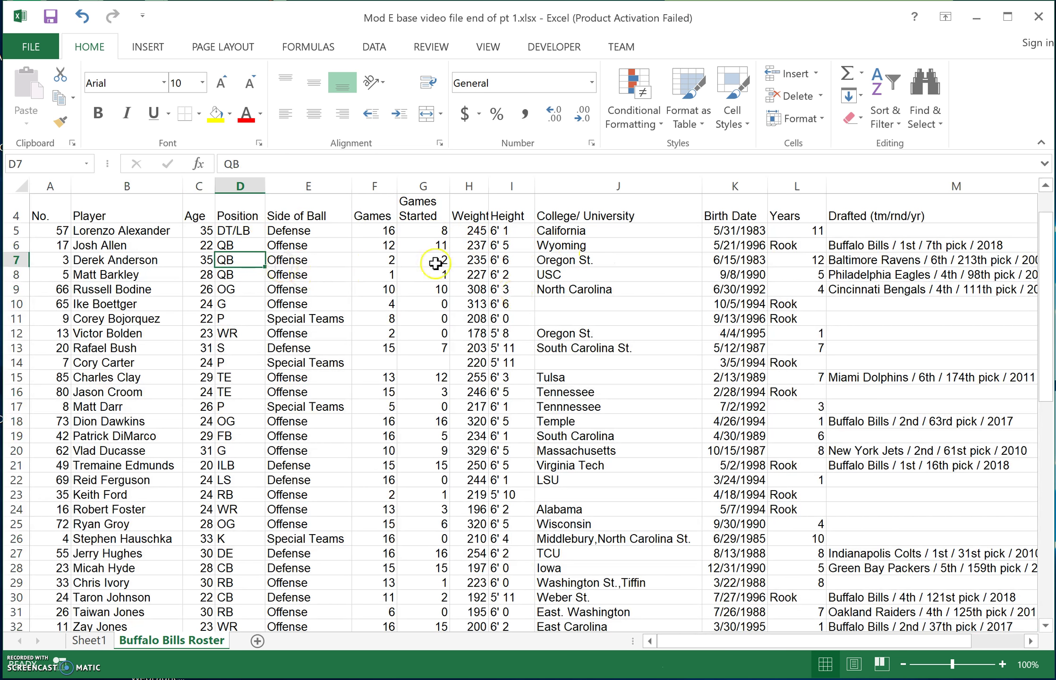
{"action": "left_click_drag", "start_coordinate": [849, 643], "coordinate": [901, 643]}
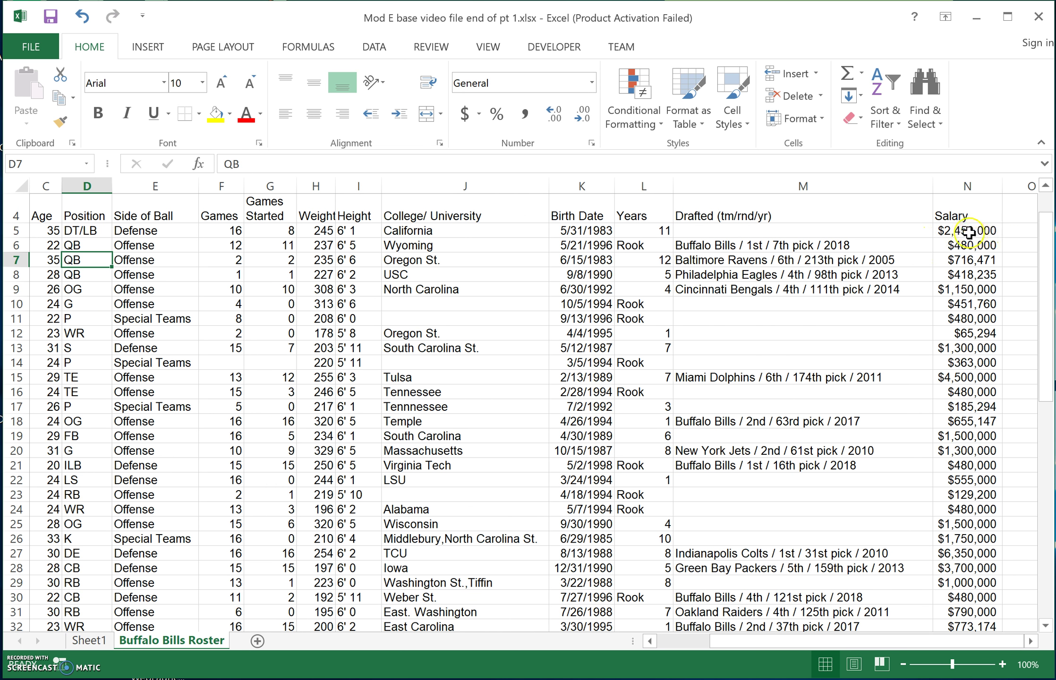
{"action": "left_click", "coordinate": [986, 232]}
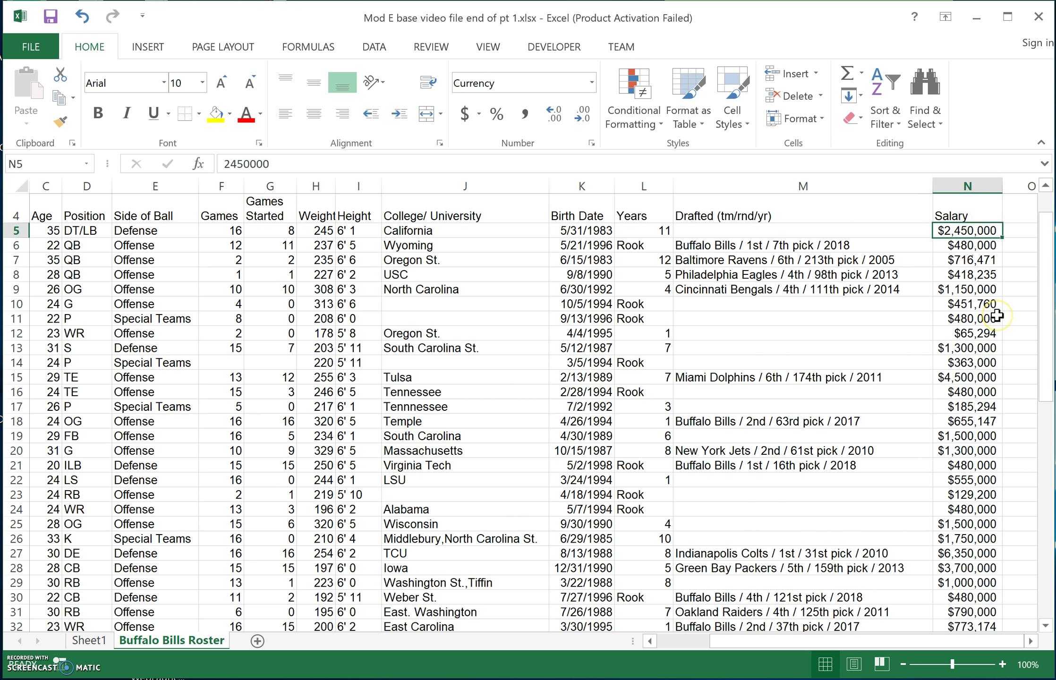
{"action": "type", "text": "50"}
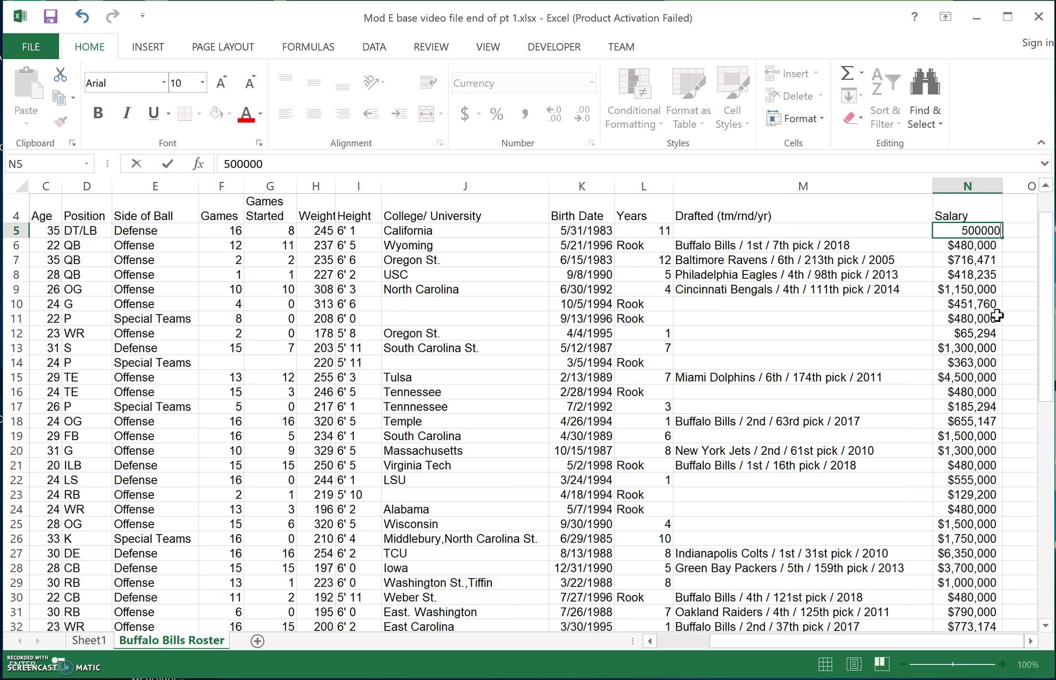
{"action": "key", "text": "Return"}
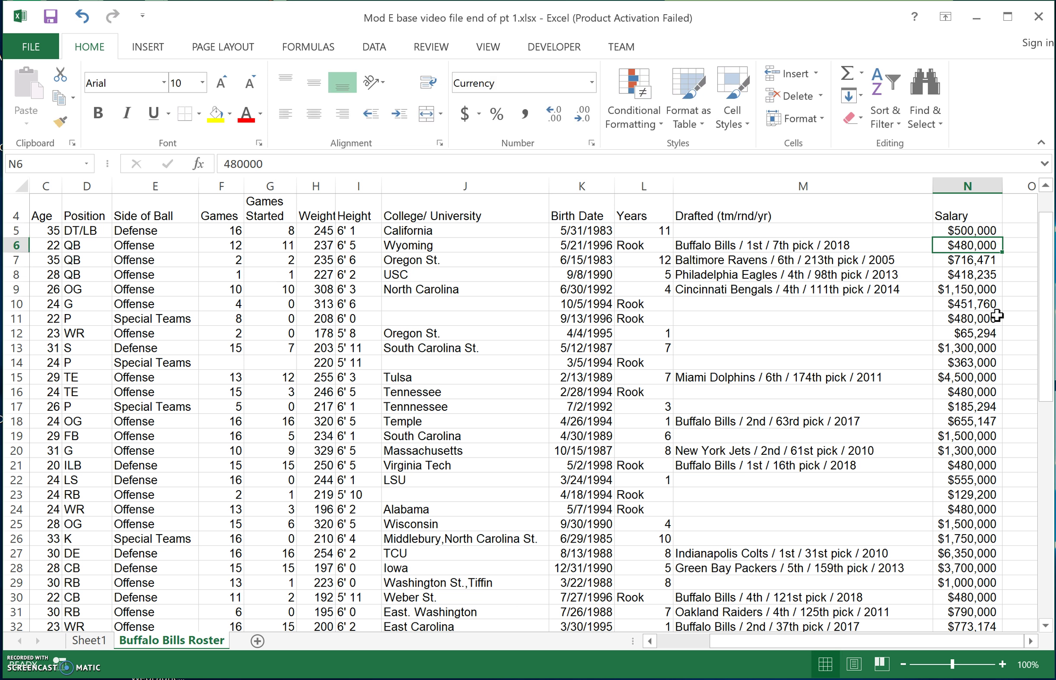
{"action": "left_click", "coordinate": [979, 231]}
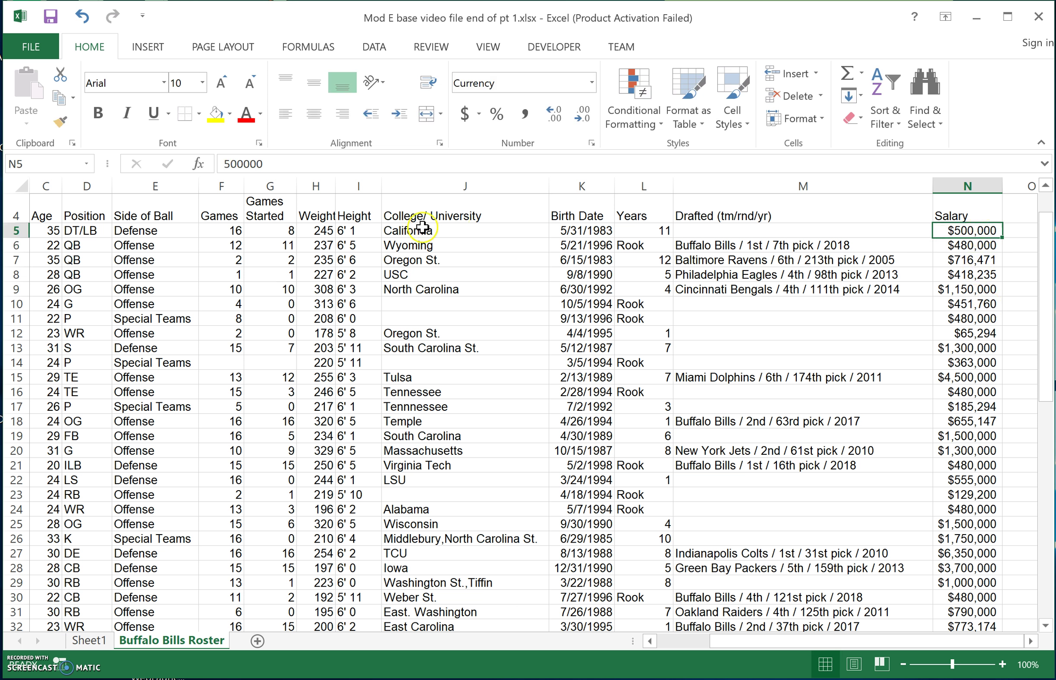
{"action": "left_click_drag", "start_coordinate": [883, 642], "coordinate": [648, 641]}
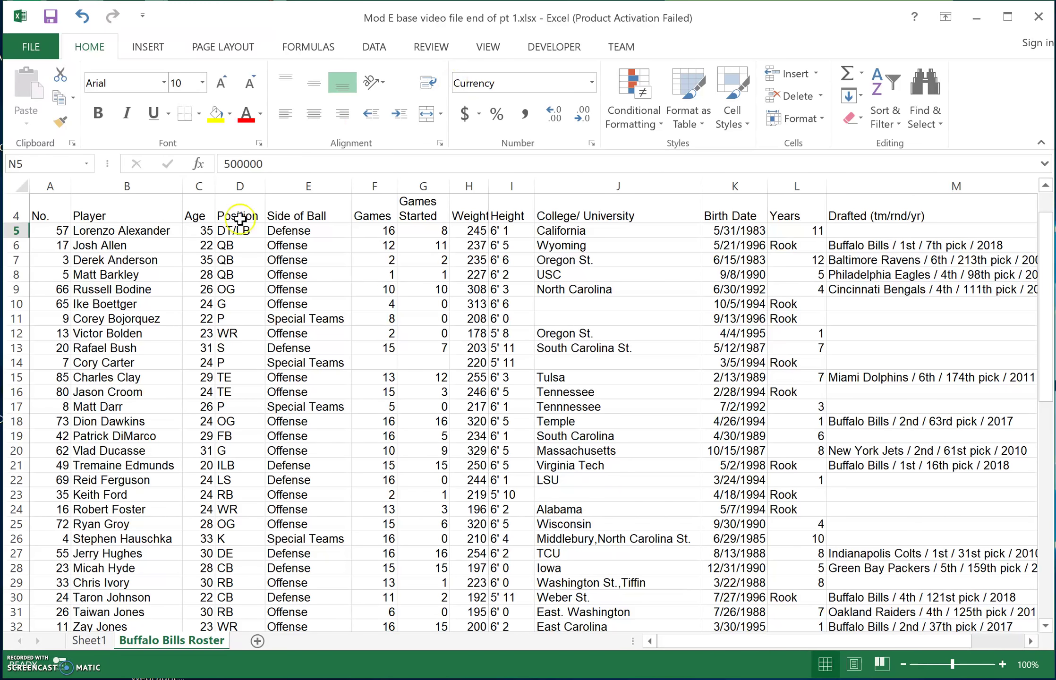
{"action": "left_click", "coordinate": [90, 640]}
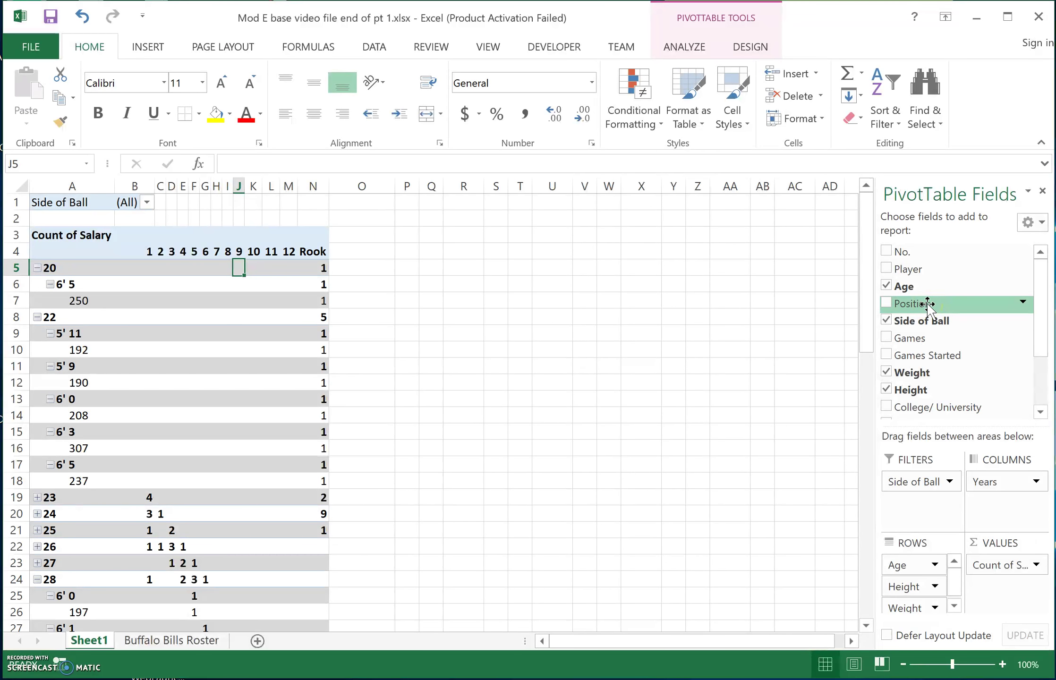
Filter Side of Ball to Defense, and rearrange the pivot table so only Player is in the columns and only Weight in the rows
{"action": "left_click", "coordinate": [146, 202]}
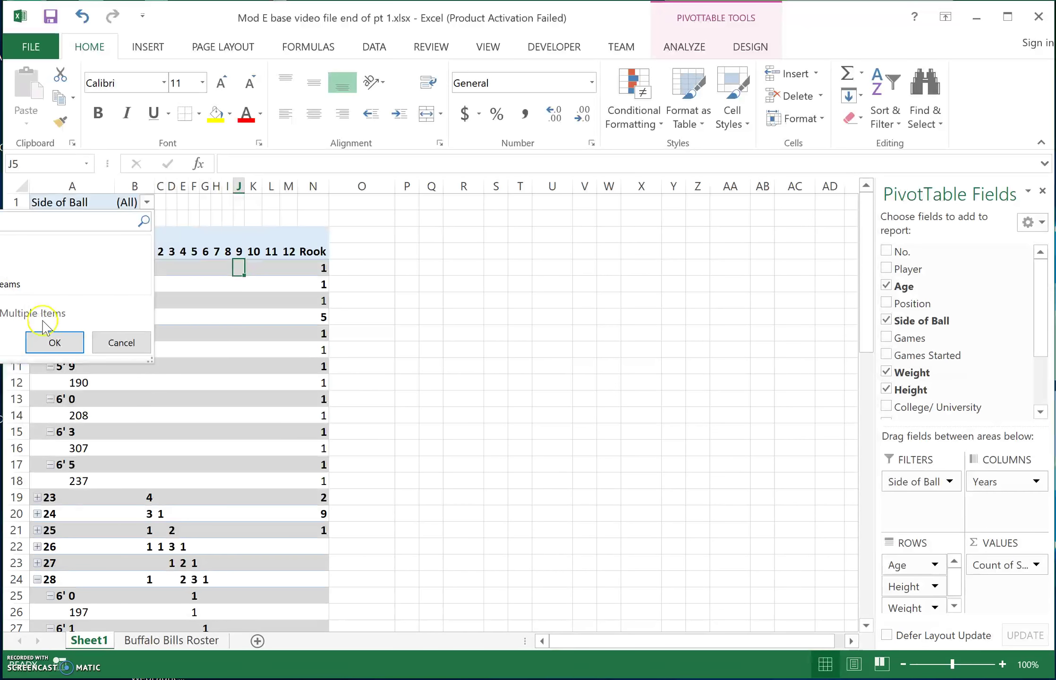
{"action": "left_click", "coordinate": [49, 341]}
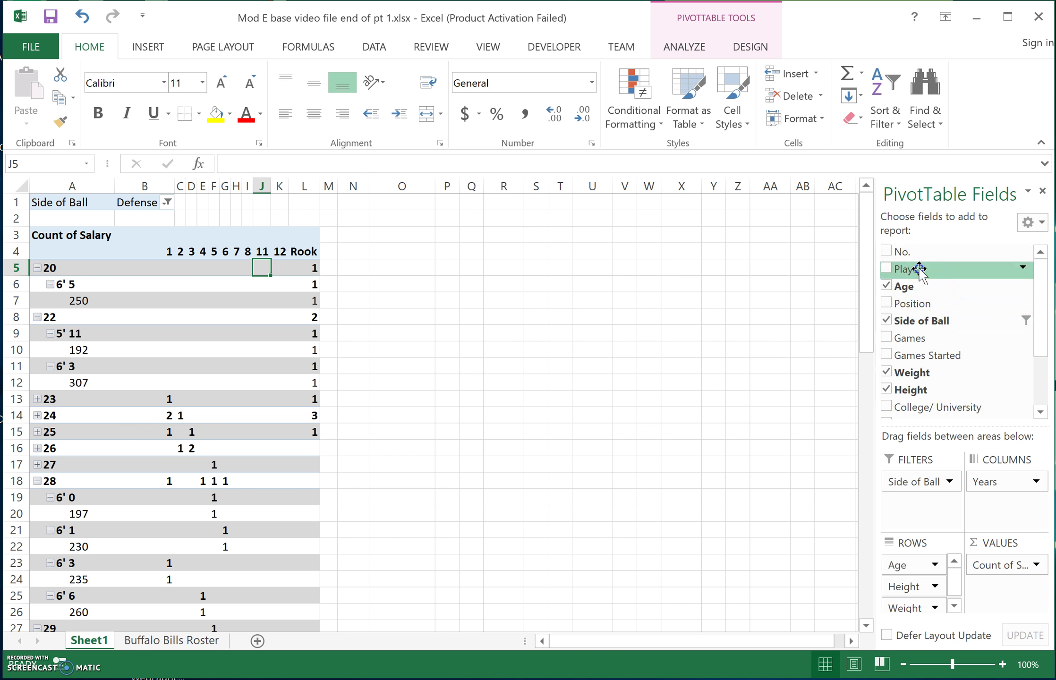
{"action": "left_click_drag", "start_coordinate": [919, 269], "coordinate": [947, 462]}
{"action": "left_click_drag", "start_coordinate": [945, 510], "coordinate": [994, 510]}
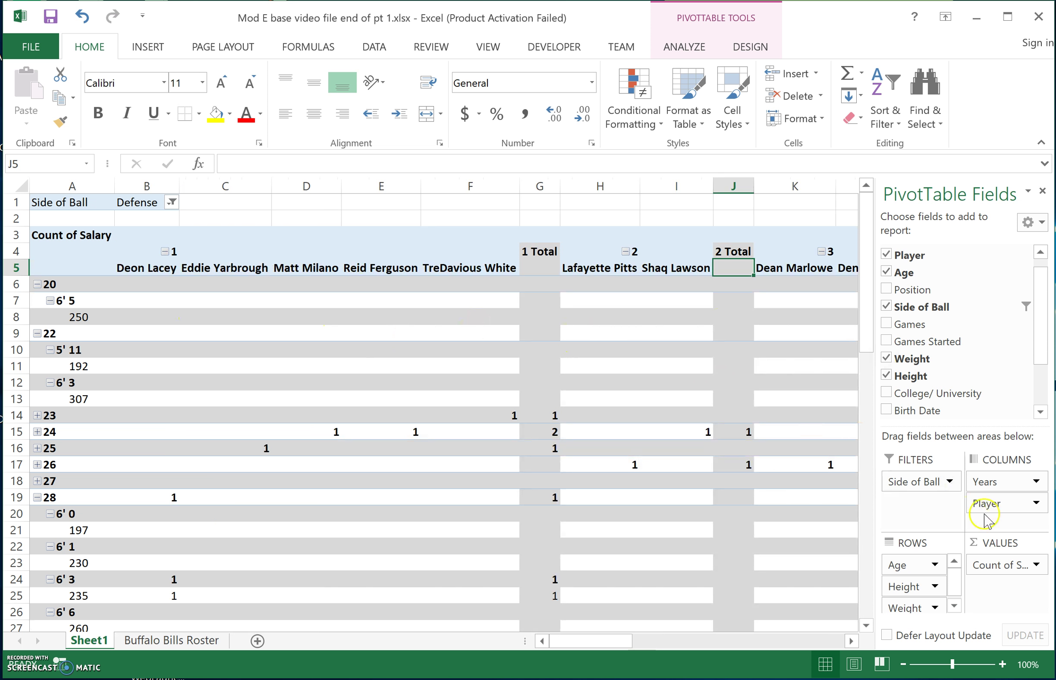
{"action": "left_click_drag", "start_coordinate": [1000, 486], "coordinate": [990, 358]}
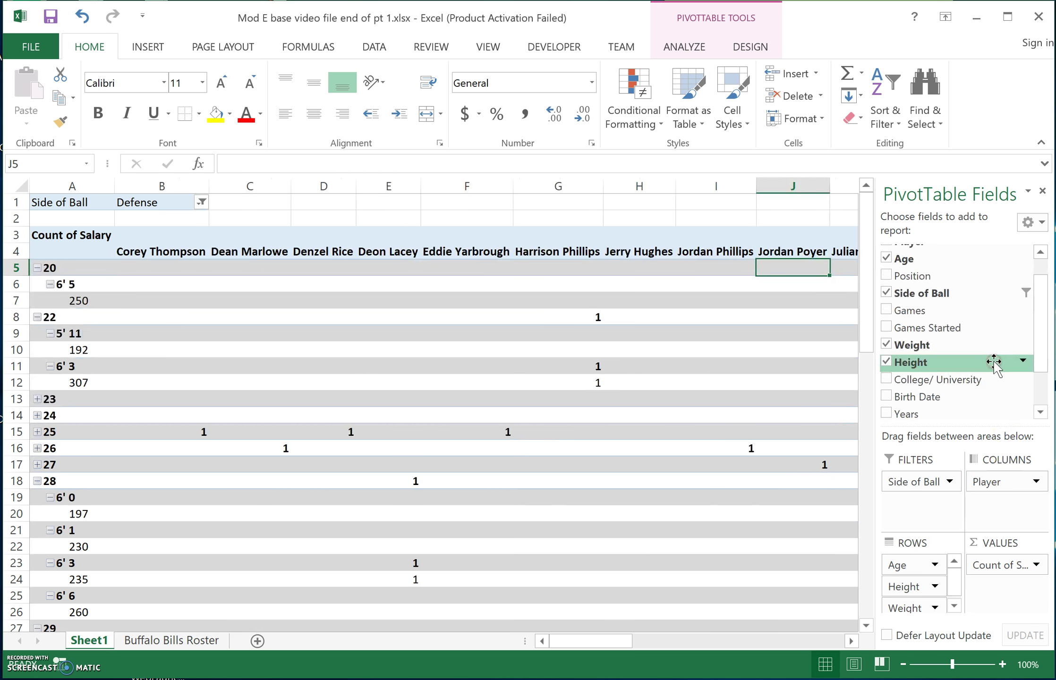
{"action": "left_click_drag", "start_coordinate": [913, 585], "coordinate": [954, 385]}
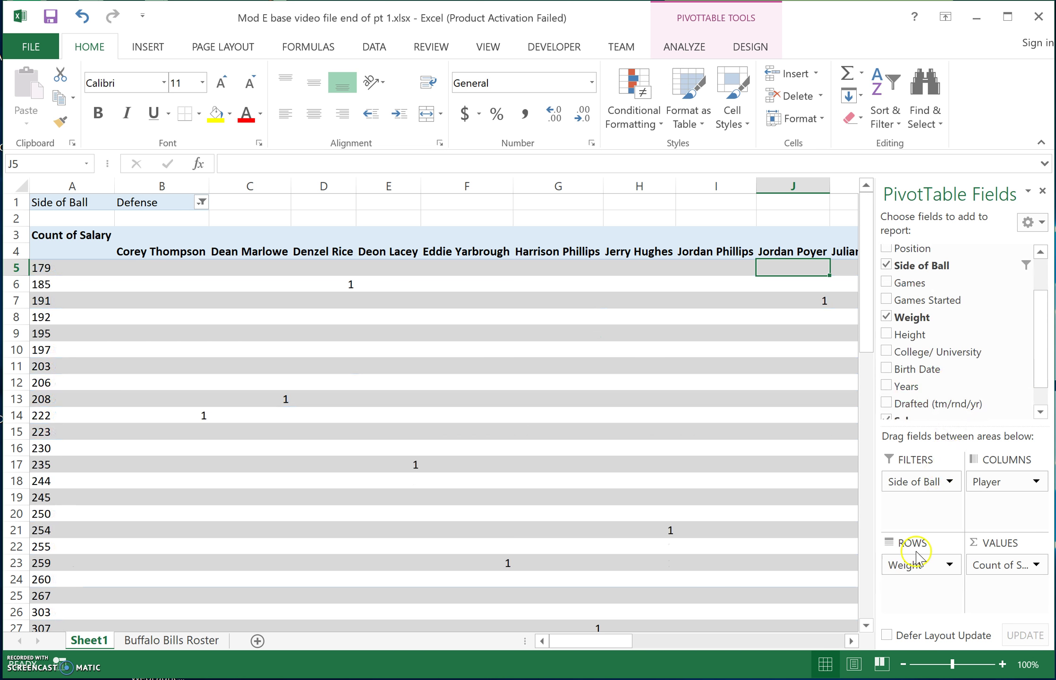
Summarize the pivot table's Salary values by Sum instead of Count
{"action": "left_click", "coordinate": [1035, 565]}
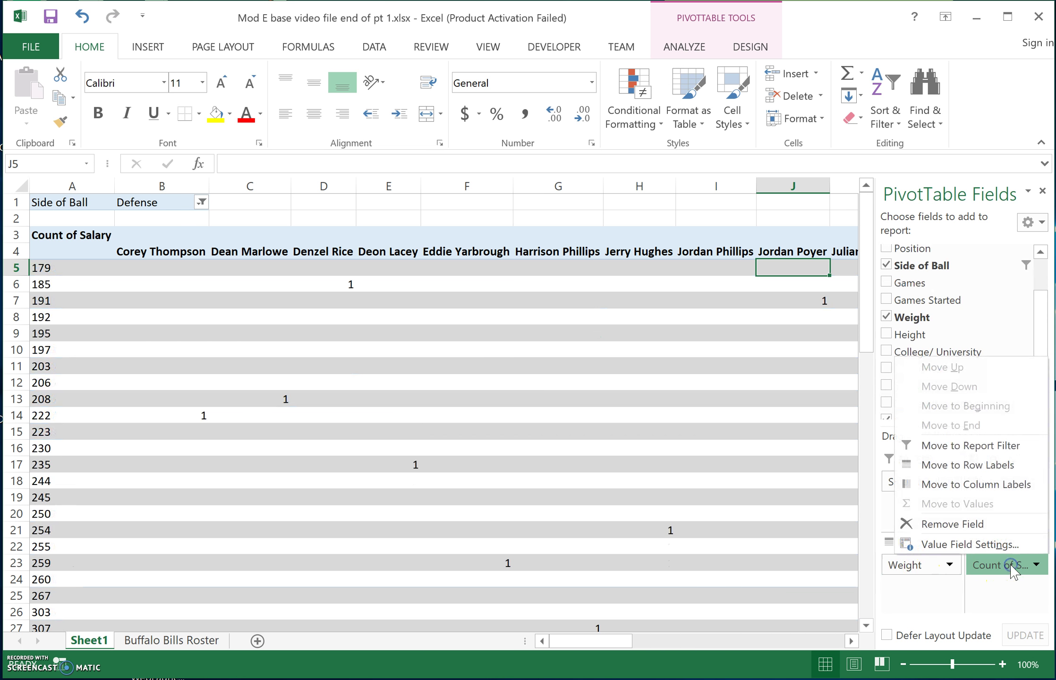
{"action": "left_click", "coordinate": [1036, 565]}
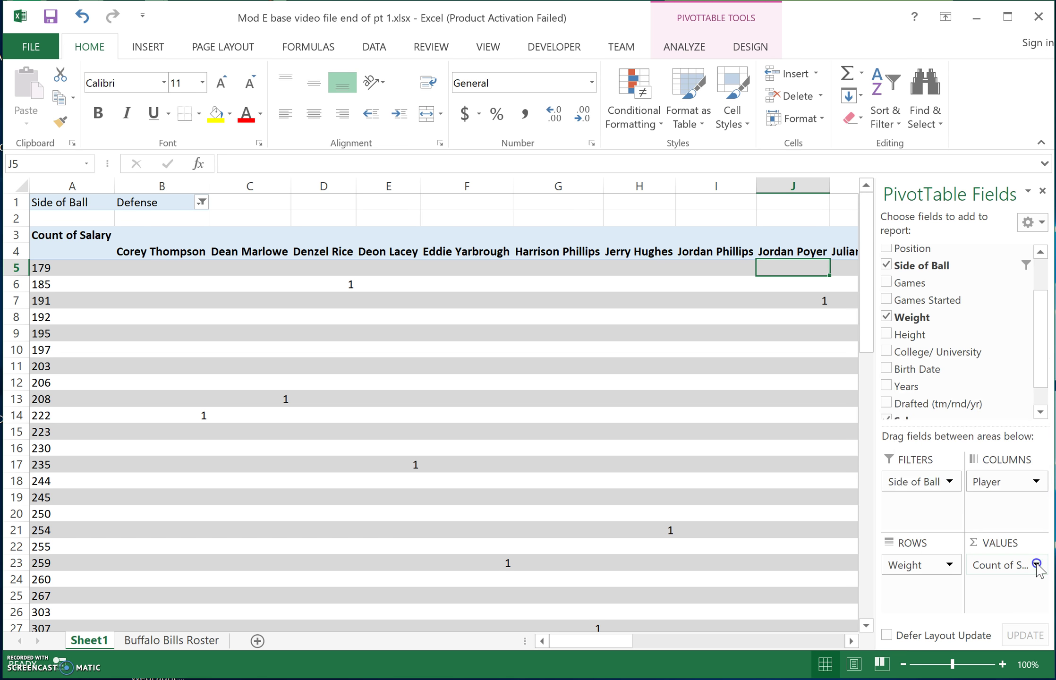
{"action": "left_click", "coordinate": [1036, 566]}
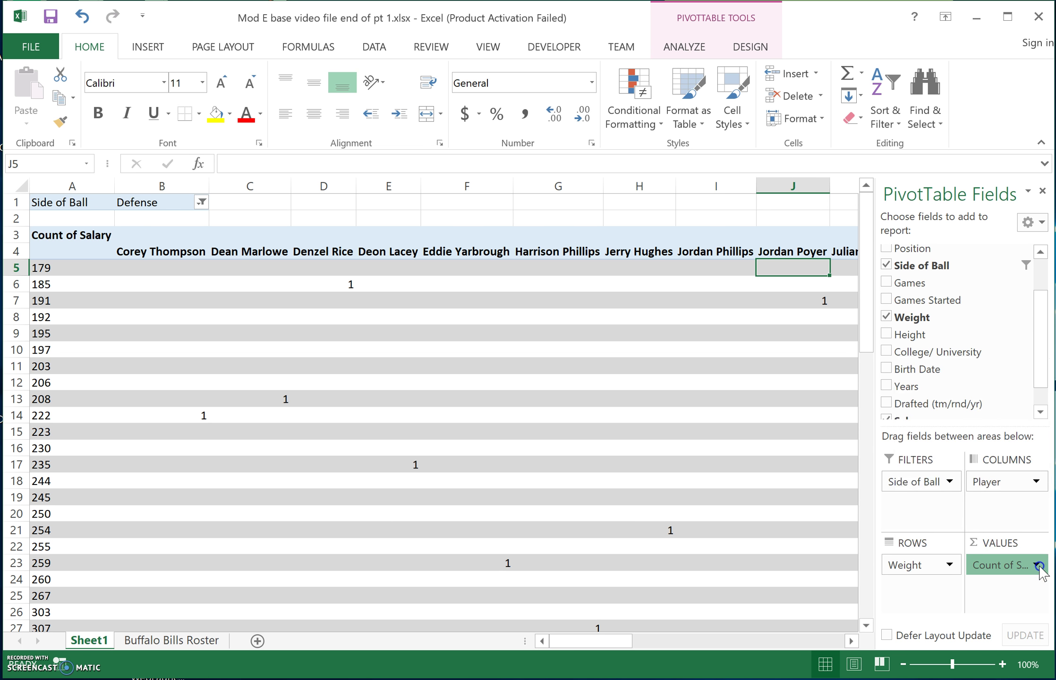
{"action": "left_click", "coordinate": [1036, 566]}
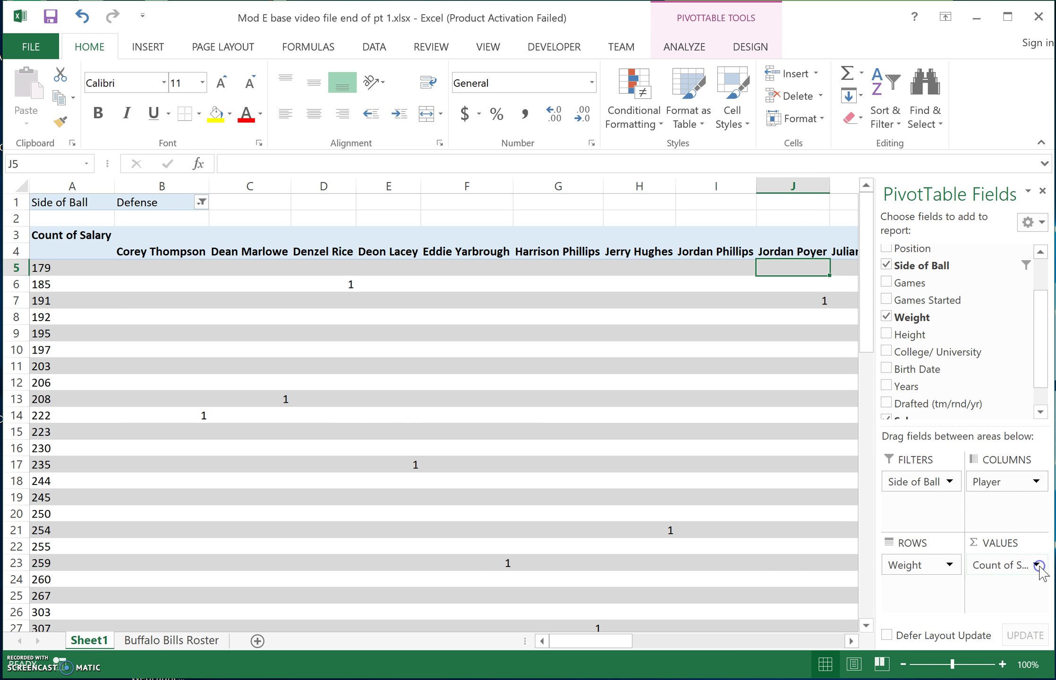
{"action": "scroll", "coordinate": [606, 431], "scroll_direction": "down", "scroll_amount": 4}
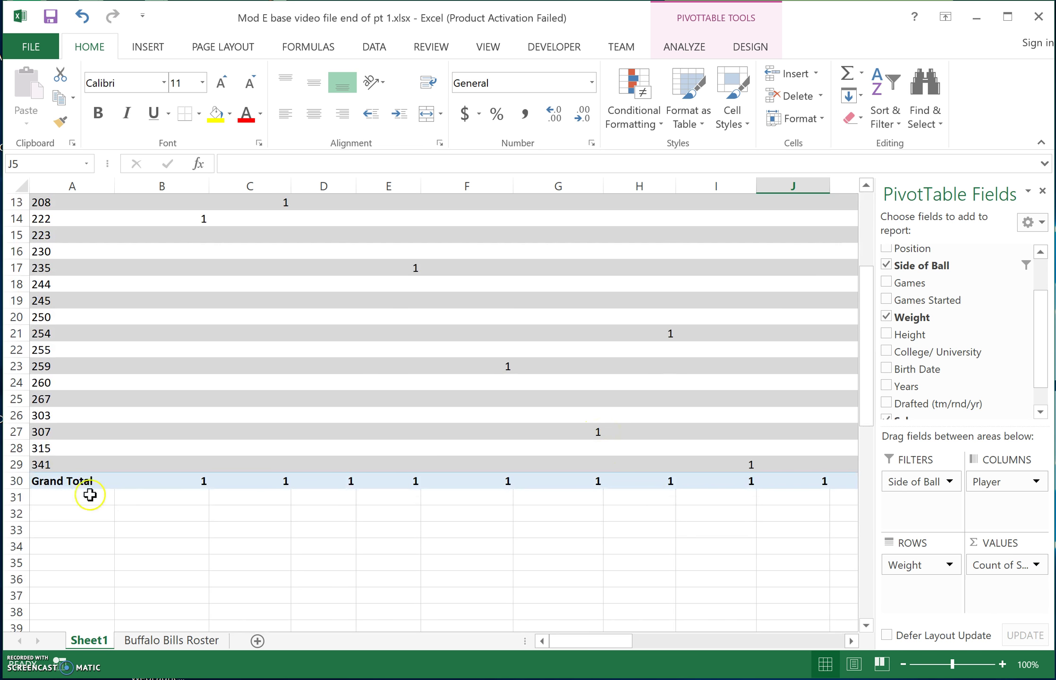
{"action": "left_click", "coordinate": [172, 482]}
{"action": "right_click", "coordinate": [171, 482]}
{"action": "mouse_move", "coordinate": [276, 367]}
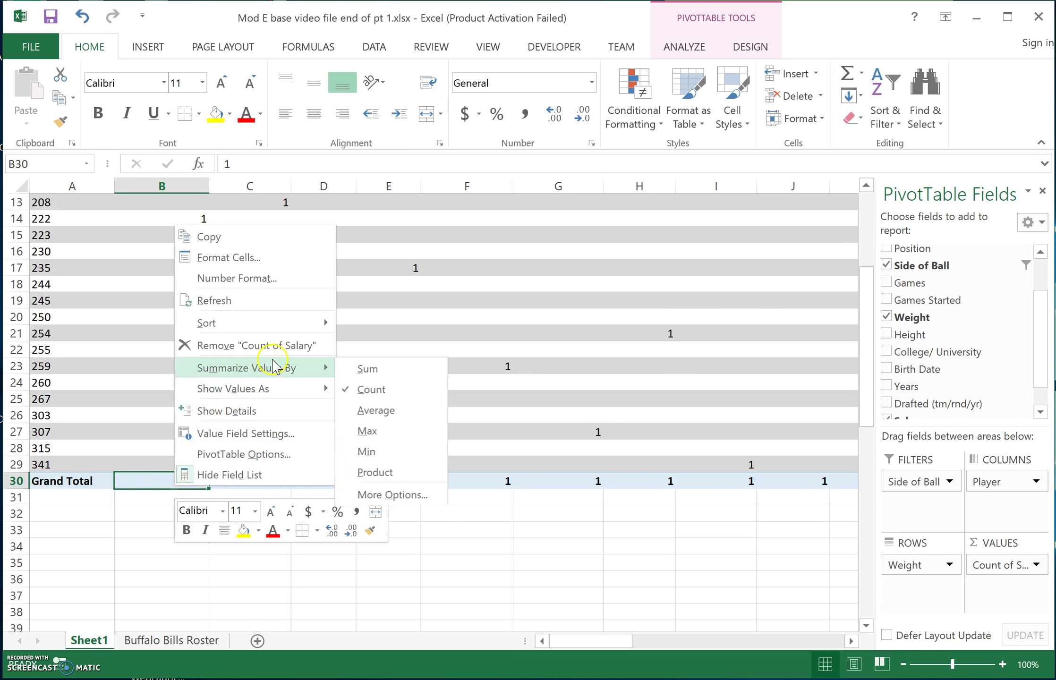
{"action": "left_click", "coordinate": [368, 366]}
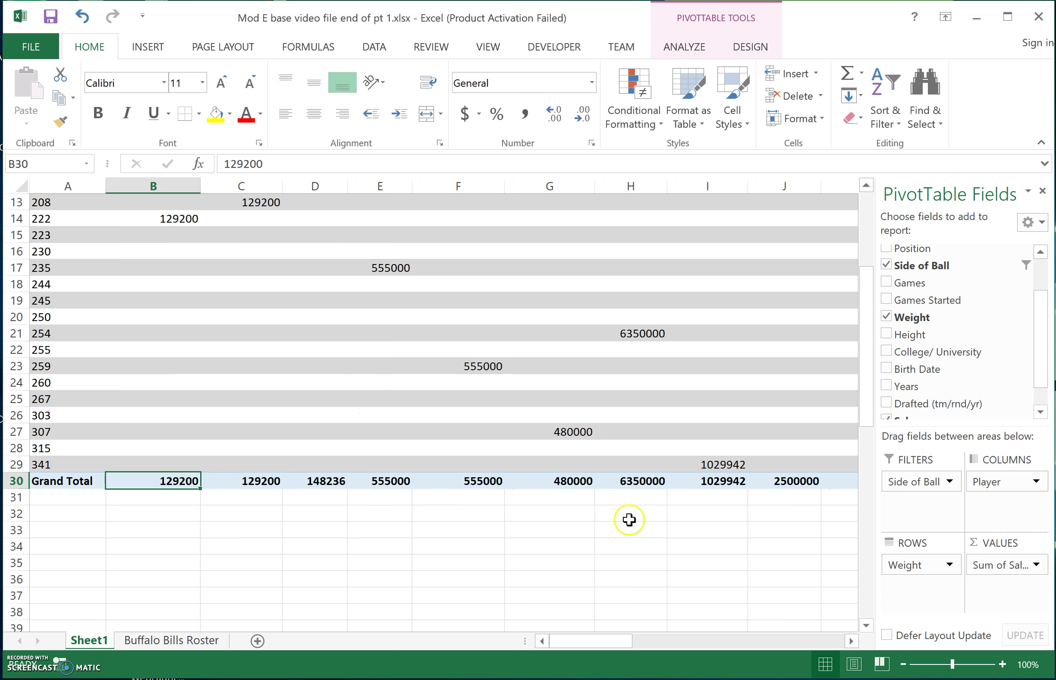
Look across the pivot table's player columns and grand totals, and examine the salary in cell O19
{"action": "left_click_drag", "start_coordinate": [616, 642], "coordinate": [769, 620]}
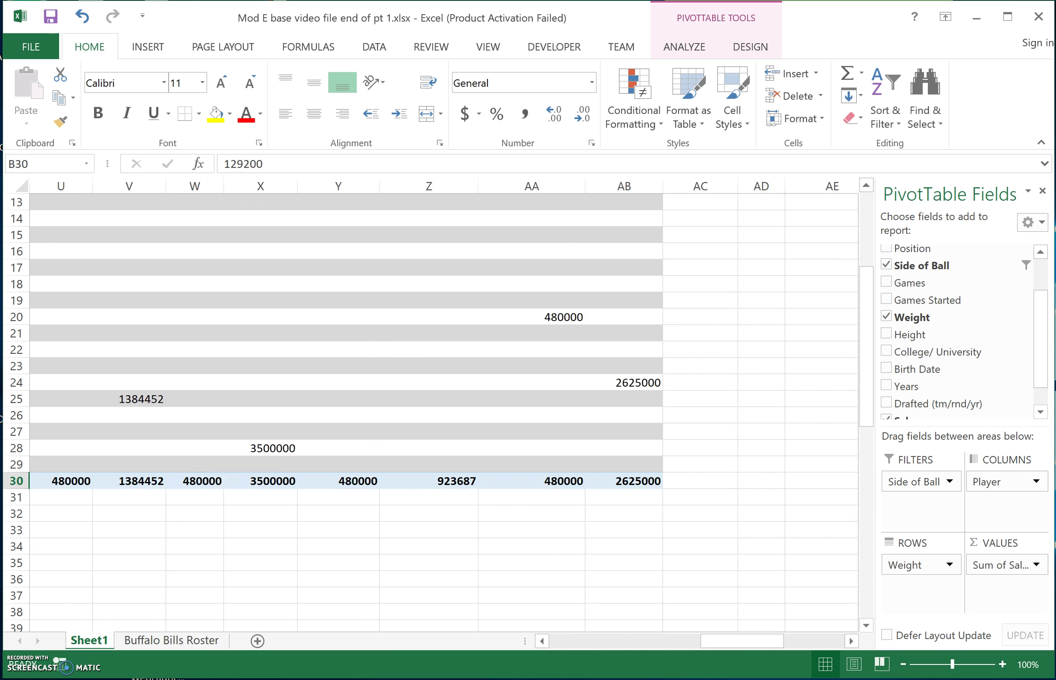
{"action": "scroll", "coordinate": [593, 335], "scroll_direction": "up", "scroll_amount": 4}
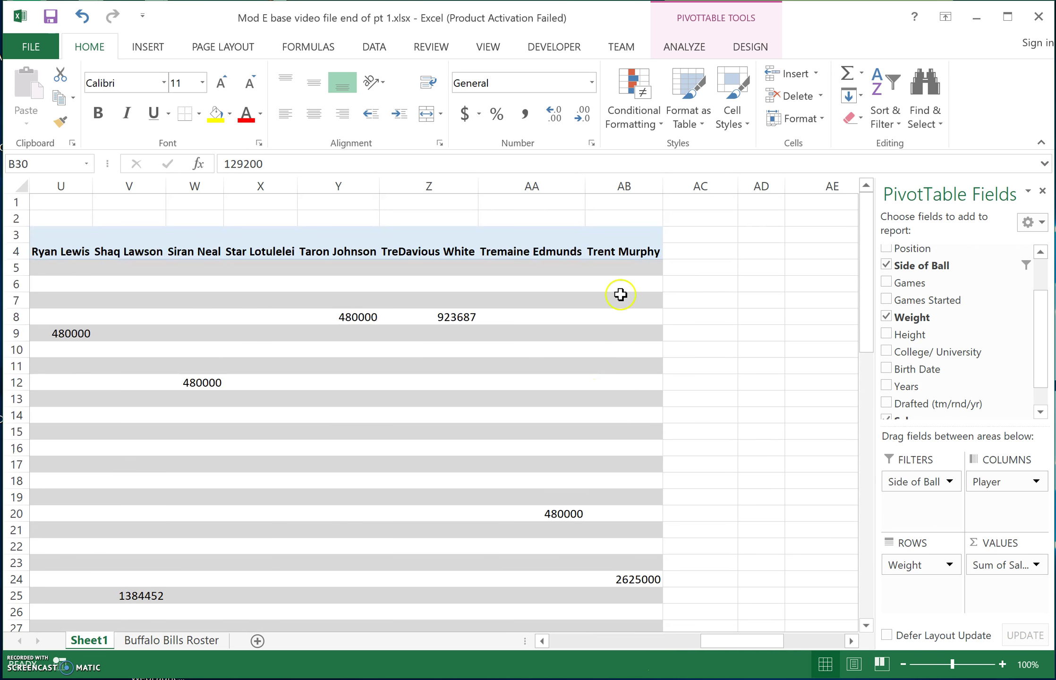
{"action": "left_click", "coordinate": [102, 242]}
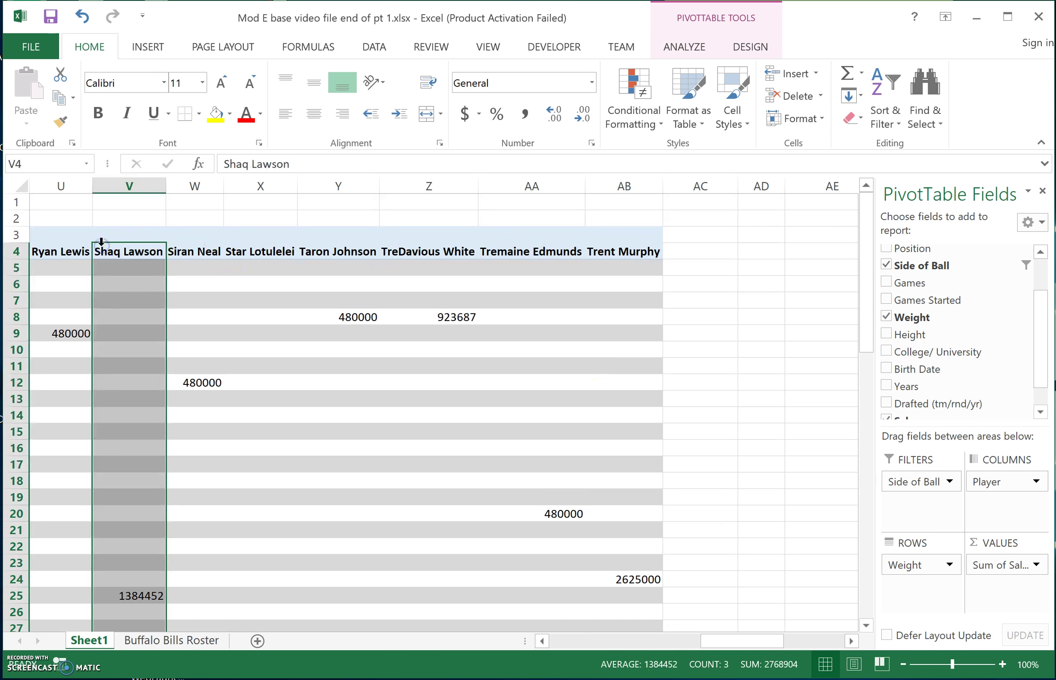
{"action": "key", "text": "Left"}
{"action": "key", "text": "Left"}
{"action": "key", "text": "Left"}
{"action": "key", "text": "Left"}
{"action": "key", "text": "Left"}
{"action": "key", "text": "Left"}
{"action": "key", "text": "Left"}
{"action": "key", "text": "Left"}
{"action": "key", "text": "Left"}
{"action": "key", "text": "Left"}
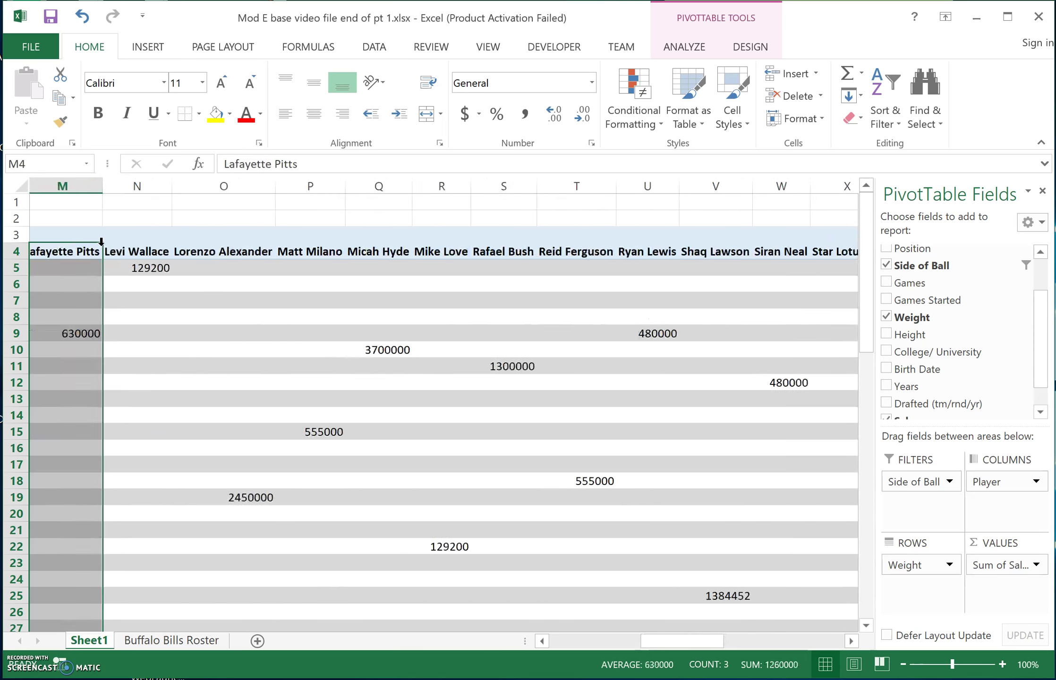
{"action": "key", "text": "Right"}
{"action": "key", "text": "Right"}
{"action": "key", "text": "Right"}
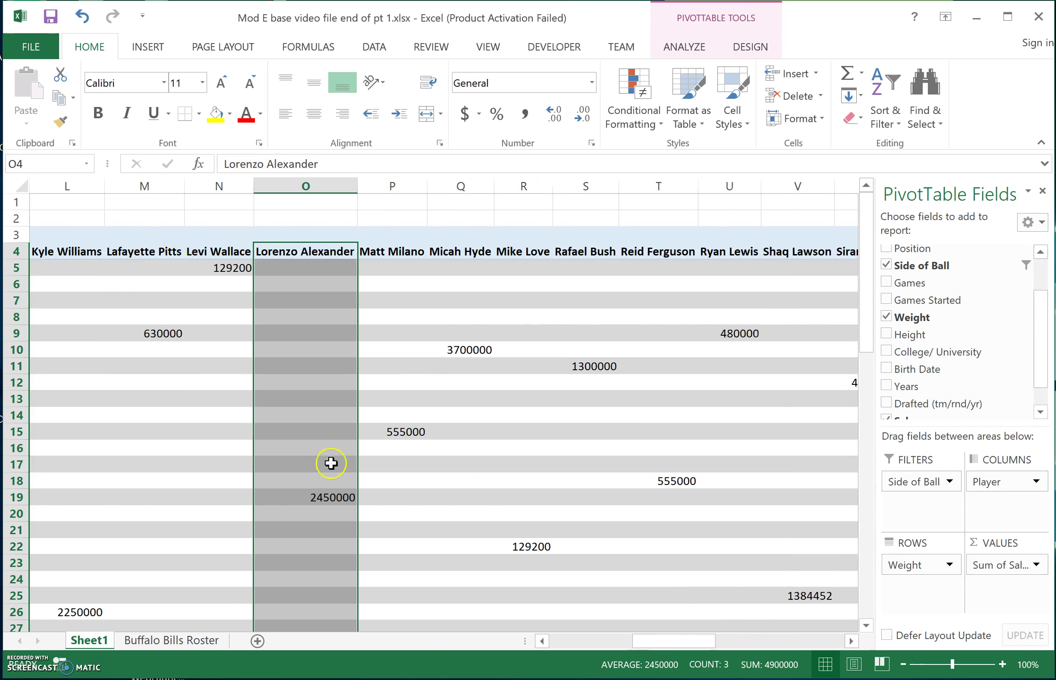
{"action": "left_click", "coordinate": [324, 501]}
{"action": "left_click", "coordinate": [318, 509]}
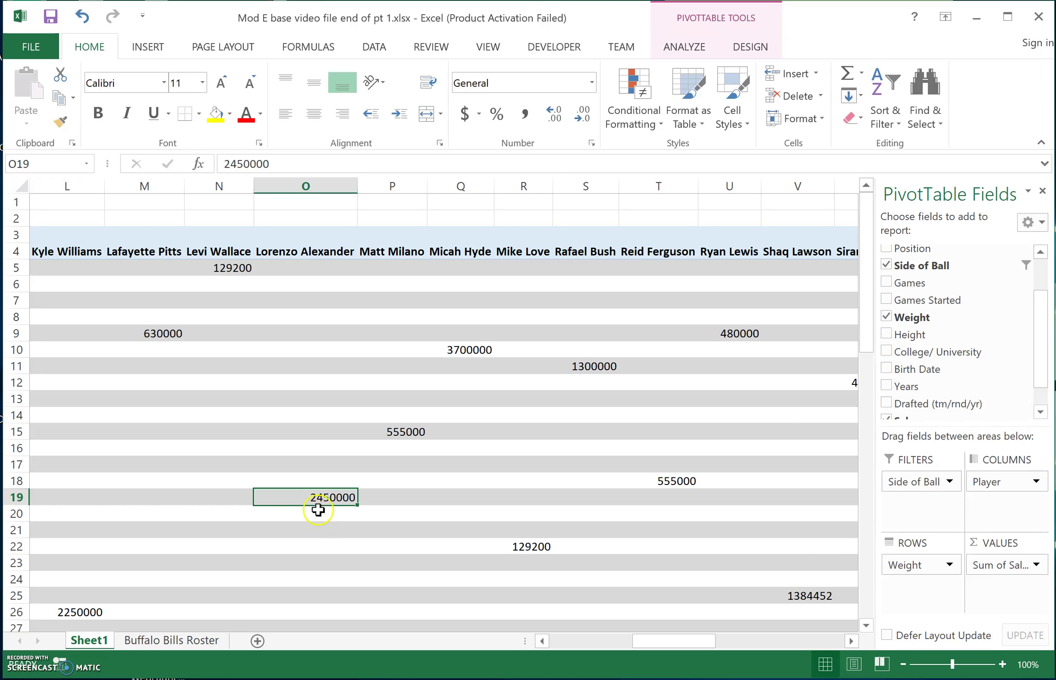
{"action": "mouse_move", "coordinate": [348, 498]}
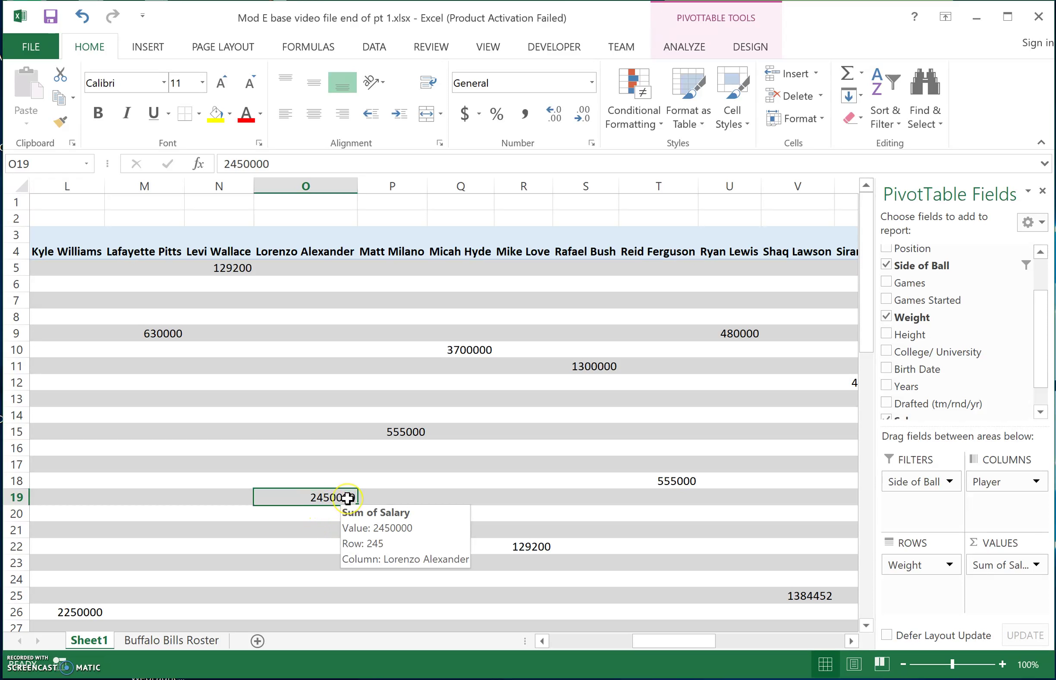
Check the source salary in cell N5 on the Buffalo Bills Roster sheet
{"action": "left_click", "coordinate": [187, 640]}
{"action": "left_click", "coordinate": [147, 230]}
{"action": "key", "text": "Right"}
{"action": "key", "text": "Right"}
{"action": "key", "text": "Right"}
{"action": "key", "text": "Right"}
{"action": "key", "text": "Right"}
{"action": "key", "text": "Right"}
{"action": "key", "text": "Right"}
{"action": "key", "text": "Right"}
{"action": "key", "text": "Right"}
{"action": "key", "text": "Right"}
{"action": "key", "text": "Right"}
{"action": "key", "text": "Right"}
{"action": "key", "text": "Right"}
{"action": "key", "text": "Right"}
{"action": "key", "text": "Right"}
{"action": "key", "text": "Right"}
{"action": "key", "text": "Right"}
{"action": "key", "text": "Right"}
{"action": "key", "text": "Right"}
{"action": "key", "text": "Right"}
{"action": "key", "text": "Right"}
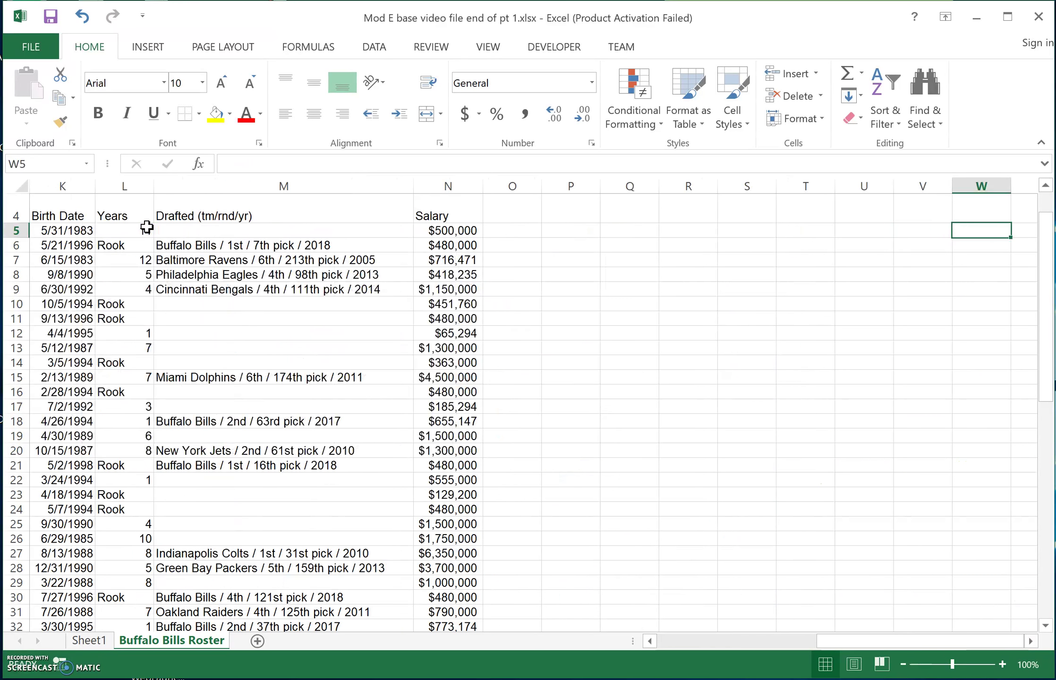
{"action": "key", "text": "shift+F10"}
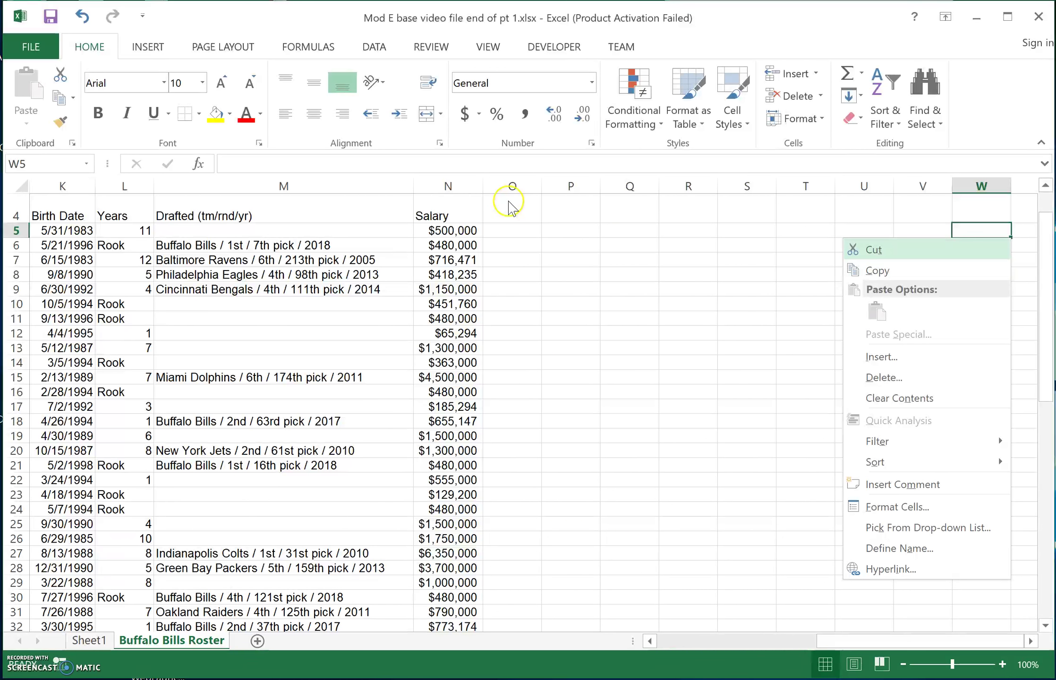
{"action": "left_click", "coordinate": [452, 229]}
{"action": "left_click", "coordinate": [452, 229]}
{"action": "left_click", "coordinate": [467, 239]}
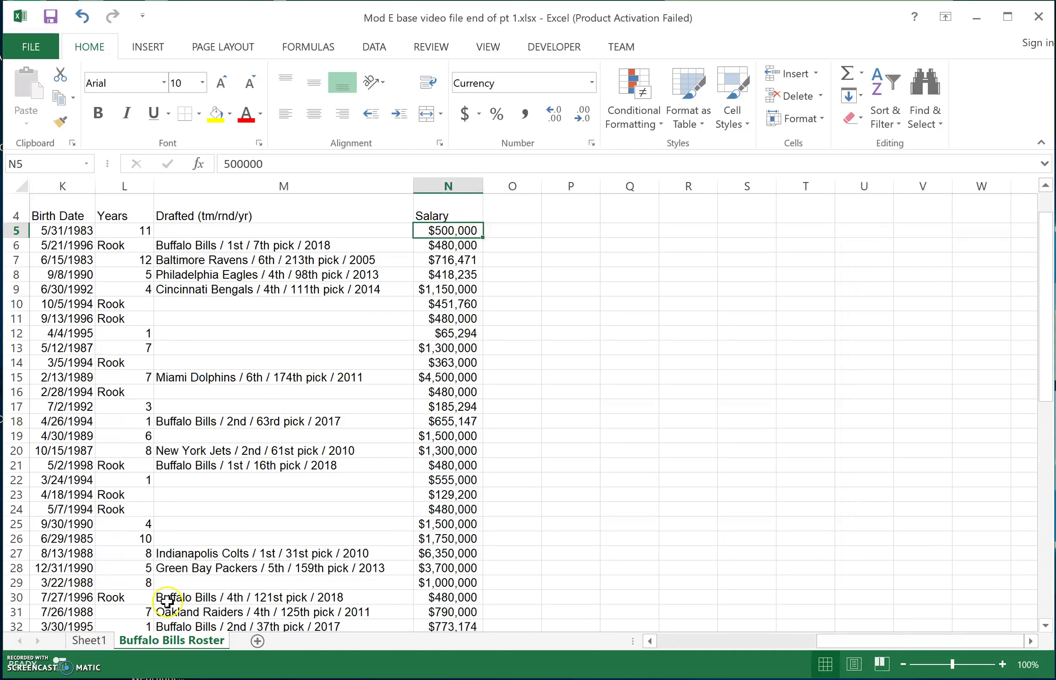
Return to Sheet1, refresh the pivot table from its source data, and check the salary in cell O19
{"action": "left_click", "coordinate": [96, 641]}
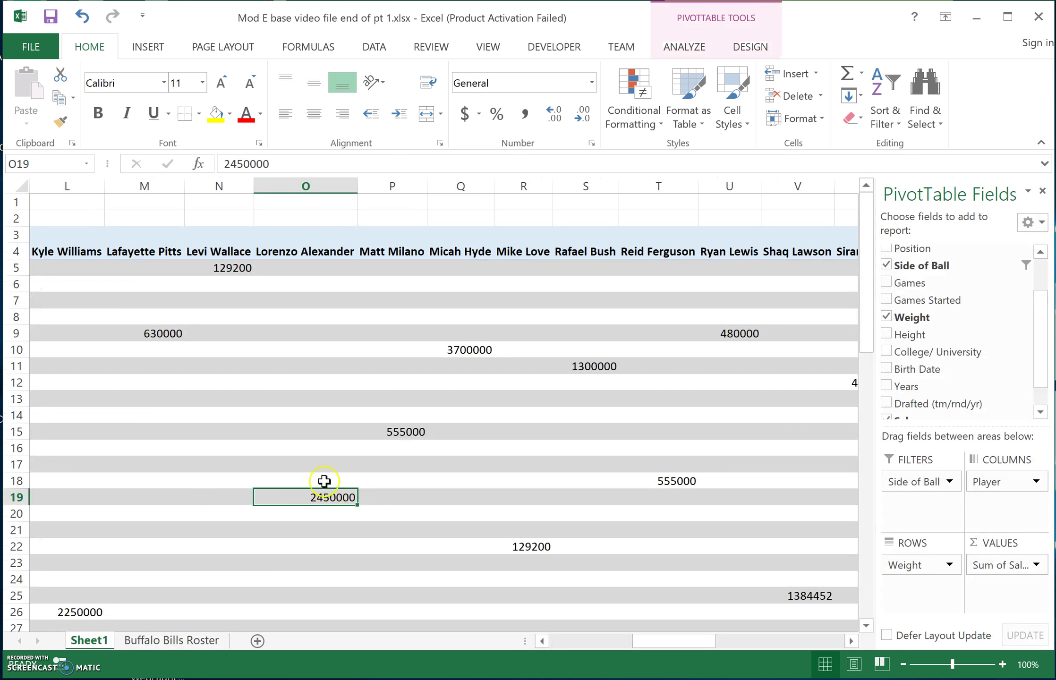
{"action": "left_click", "coordinate": [690, 49]}
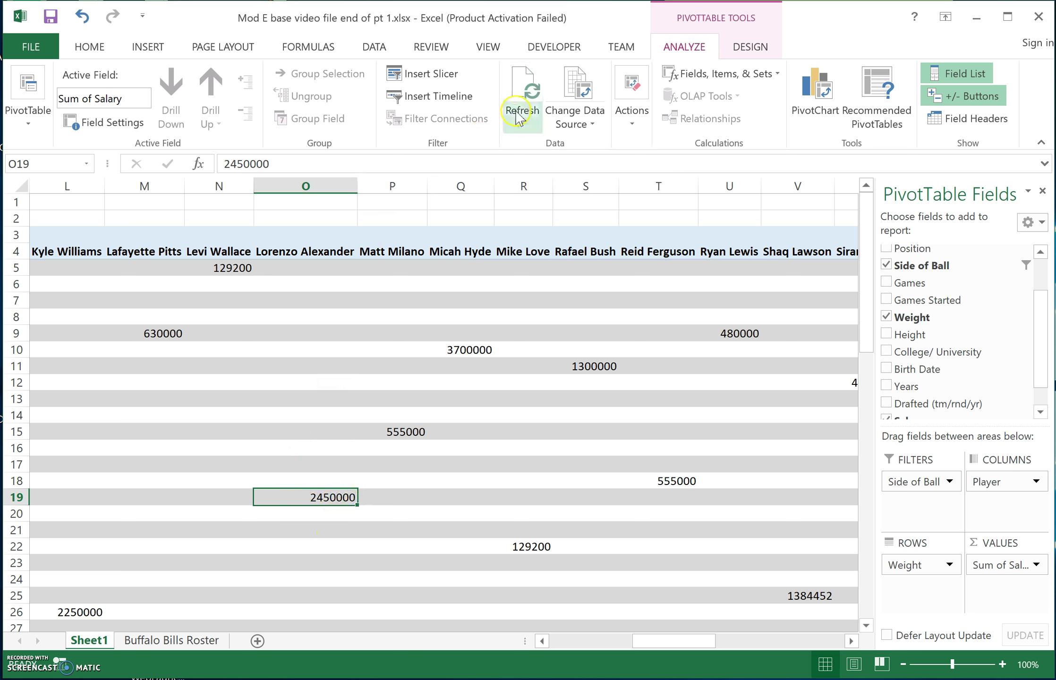
{"action": "left_click", "coordinate": [522, 88]}
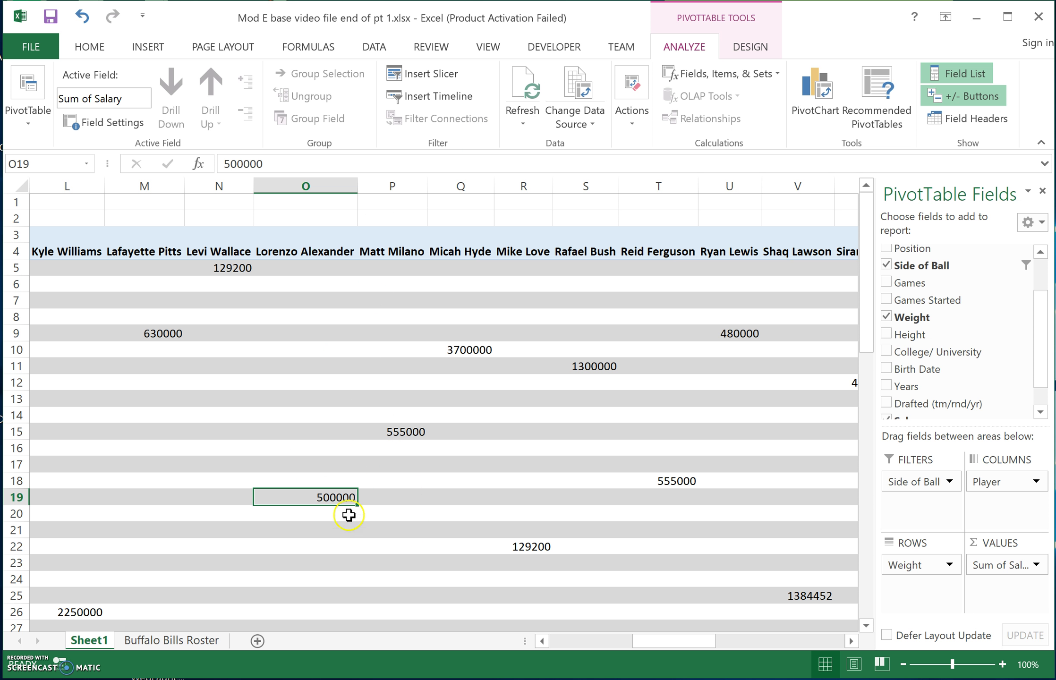
{"action": "mouse_move", "coordinate": [357, 522]}
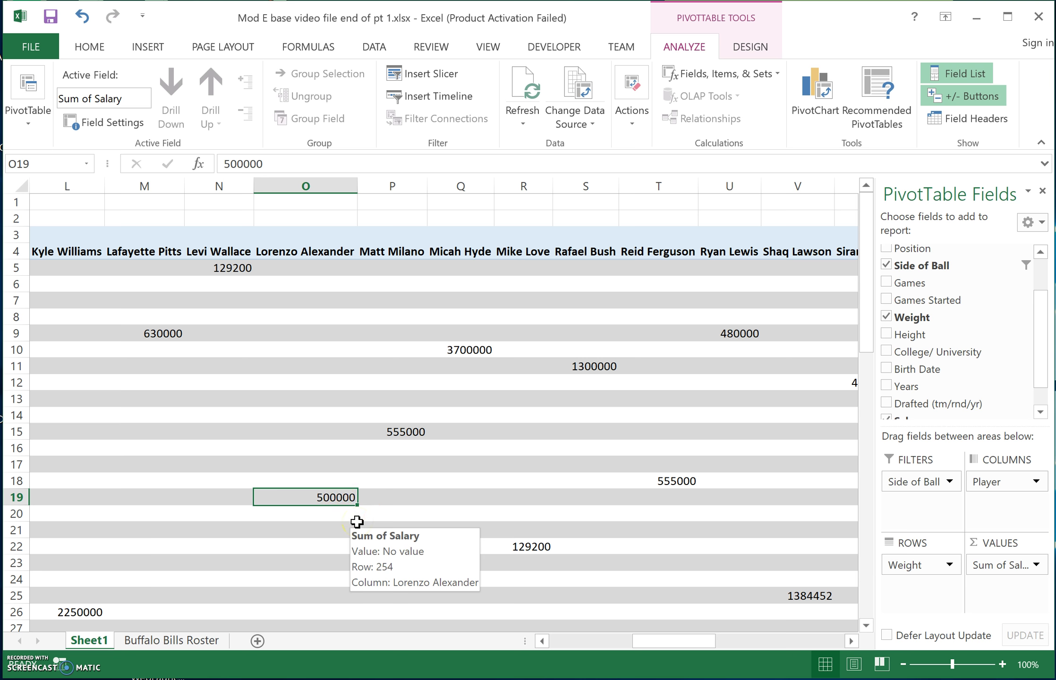
On the Buffalo Bills Roster sheet, set the salary in cell N5 to 2450000
{"action": "left_click", "coordinate": [150, 641]}
{"action": "type", "text": "2450000"}
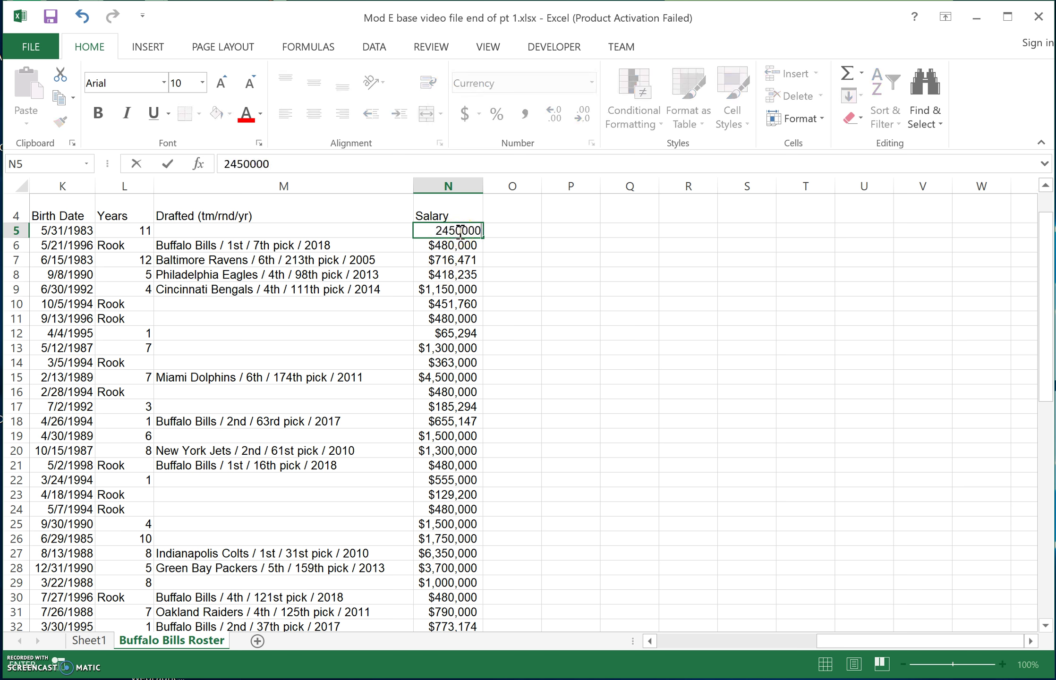
{"action": "key", "text": "Return"}
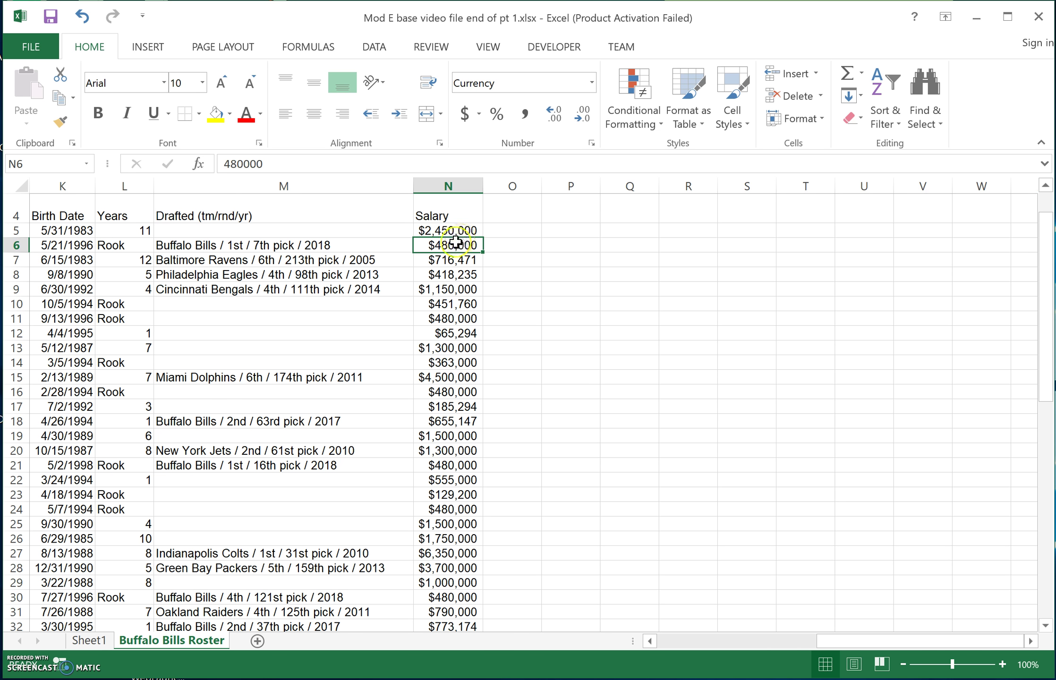
{"action": "left_click", "coordinate": [346, 347]}
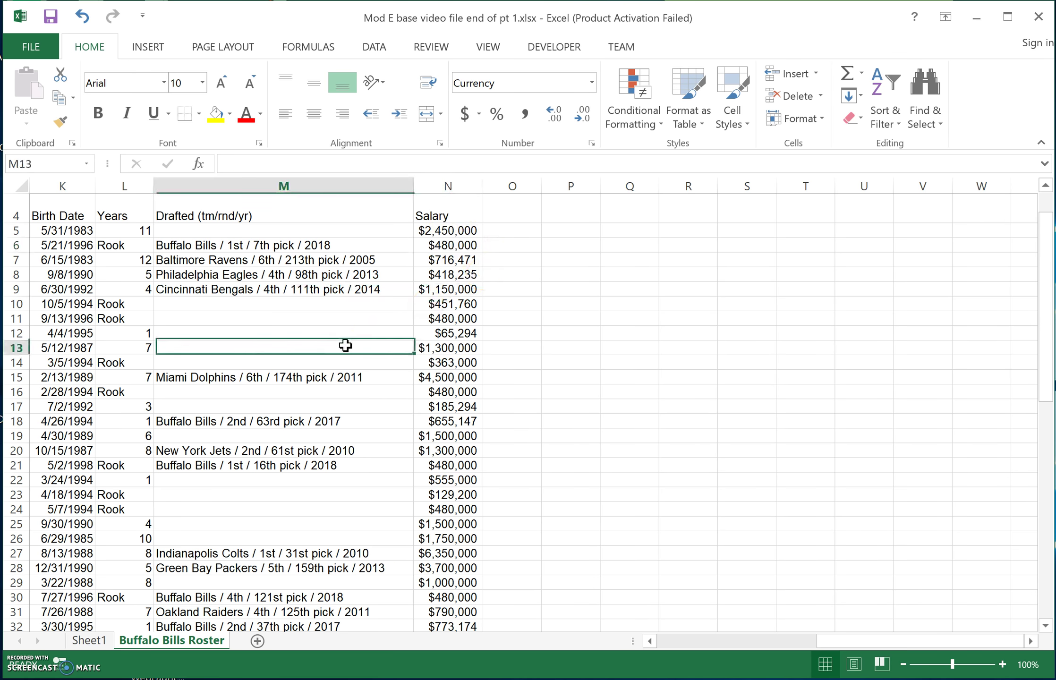
Go back to Sheet1 and refresh the pivot table again to bring in the restored salary
{"action": "left_click", "coordinate": [97, 649]}
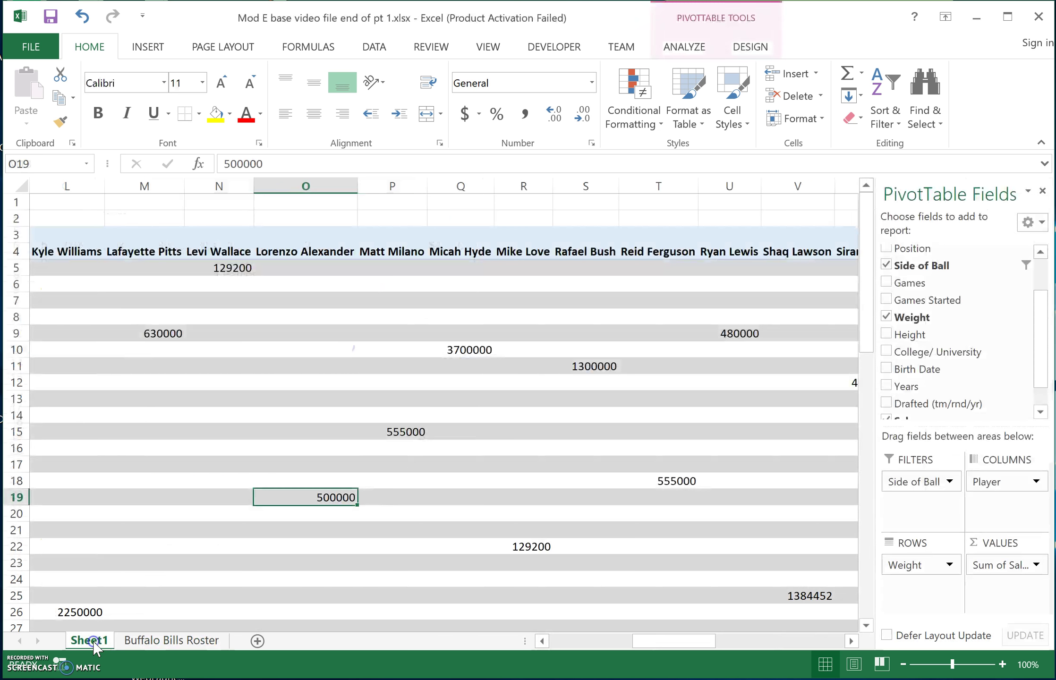
{"action": "left_click", "coordinate": [354, 514]}
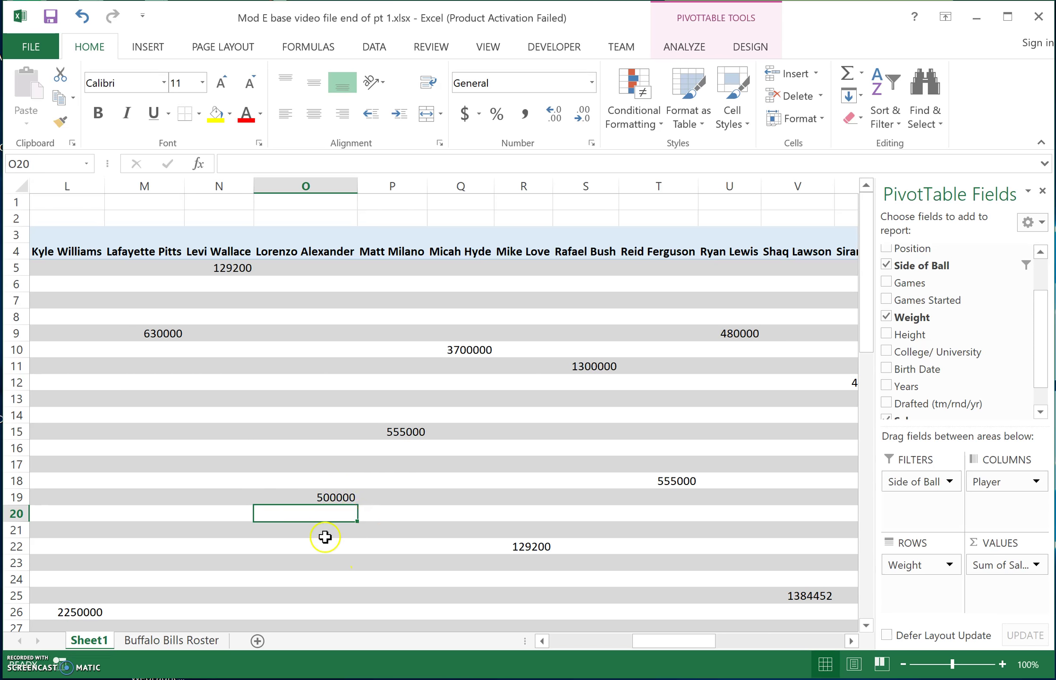
{"action": "left_click", "coordinate": [683, 39]}
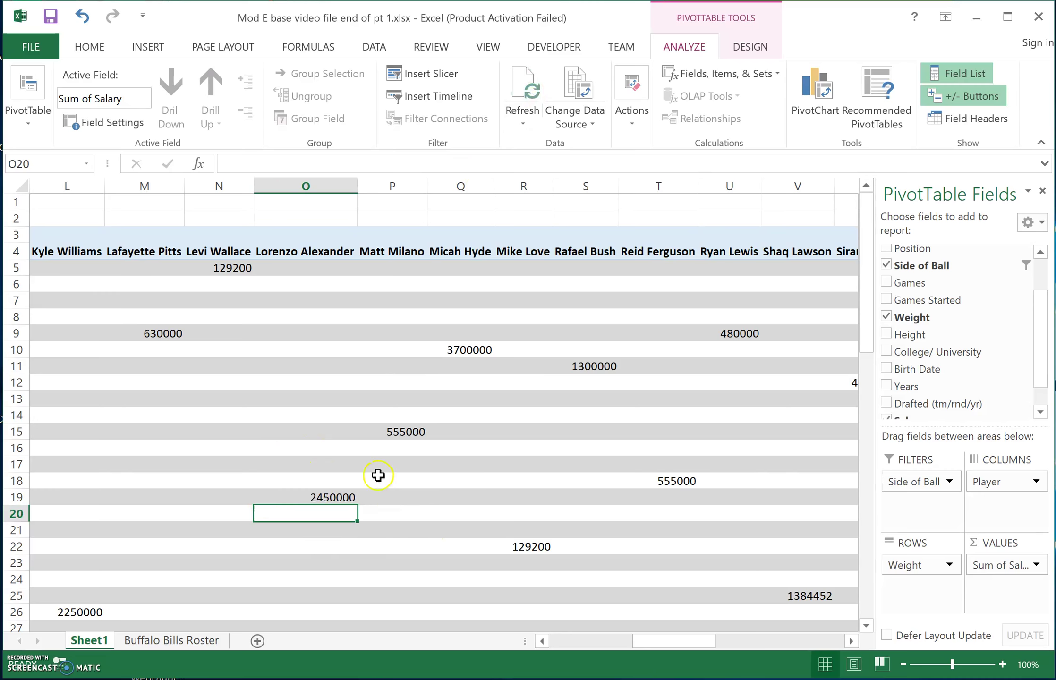
{"action": "mouse_move", "coordinate": [350, 544]}
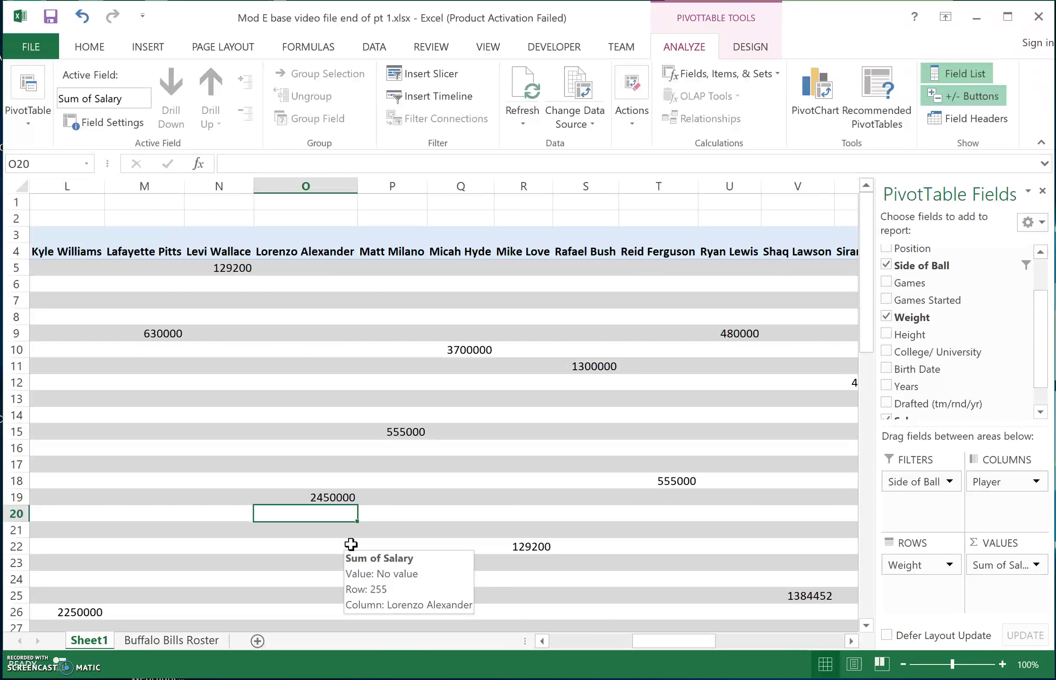
{"action": "left_click", "coordinate": [356, 574]}
{"action": "mouse_move", "coordinate": [379, 503]}
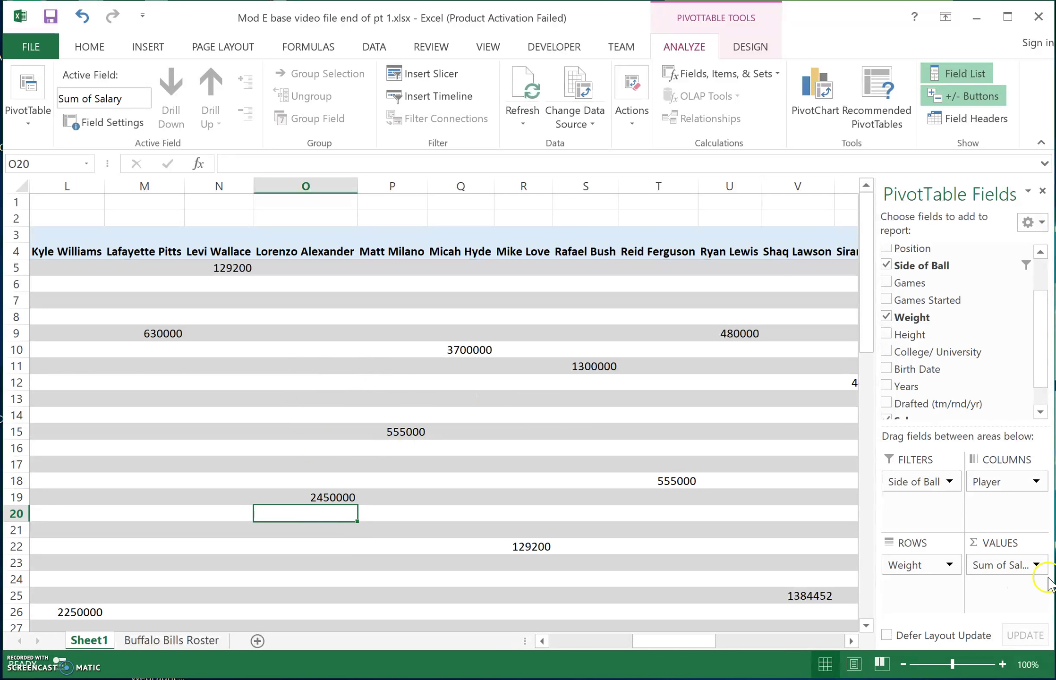
Replace the Player field with Years in the pivot table's columns and look over the rearranged salaries
{"action": "left_click_drag", "start_coordinate": [1004, 482], "coordinate": [1000, 371]}
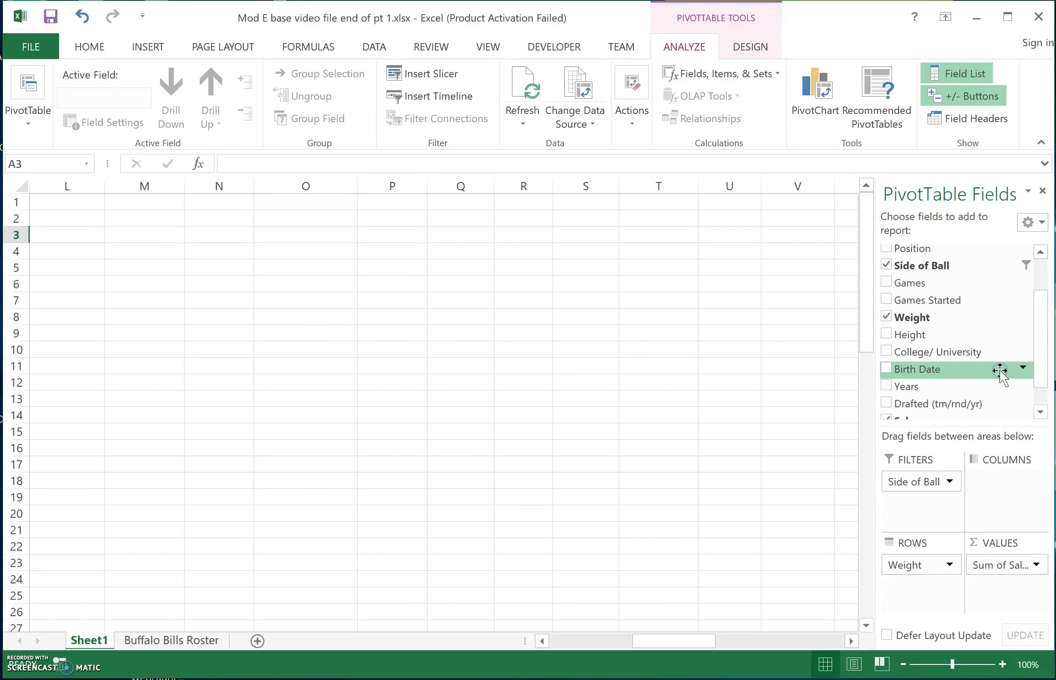
{"action": "left_click_drag", "start_coordinate": [922, 386], "coordinate": [1011, 512]}
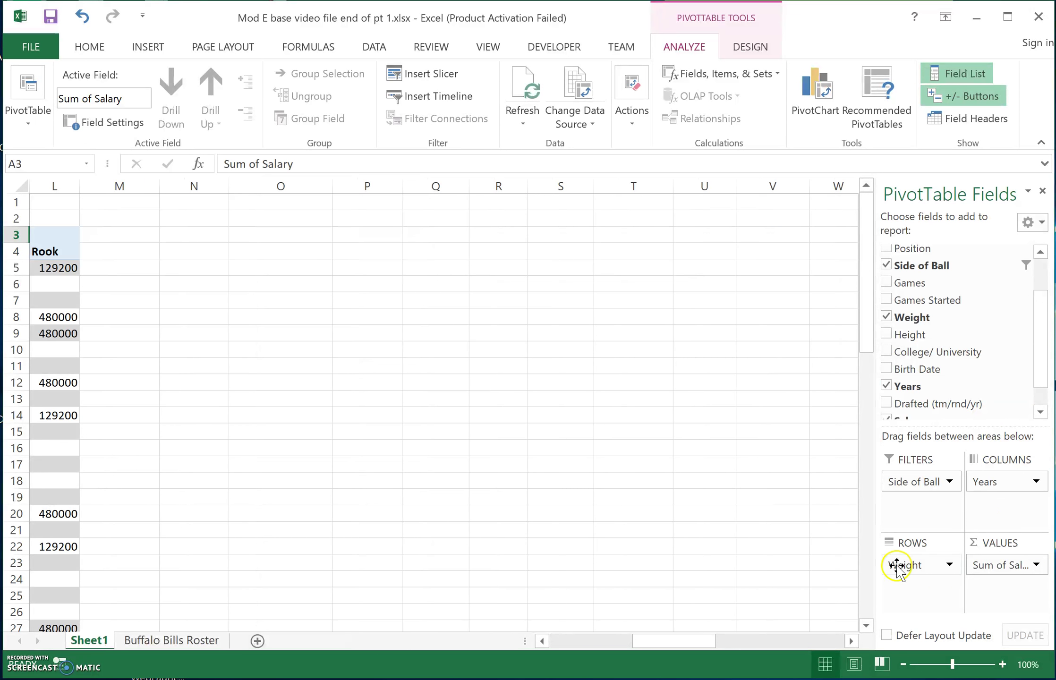
{"action": "left_click_drag", "start_coordinate": [907, 566], "coordinate": [919, 641]}
{"action": "left_click_drag", "start_coordinate": [707, 640], "coordinate": [537, 641]}
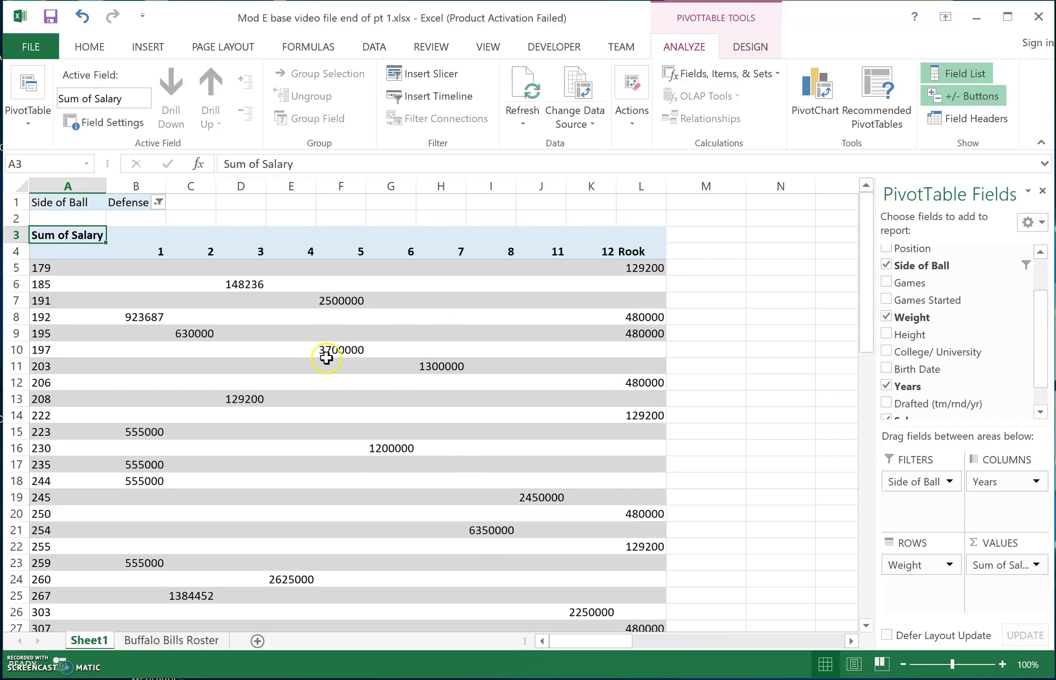
{"action": "scroll", "coordinate": [326, 356], "scroll_direction": "down", "scroll_amount": 3}
{"action": "scroll", "coordinate": [328, 359], "scroll_direction": "up", "scroll_amount": 1}
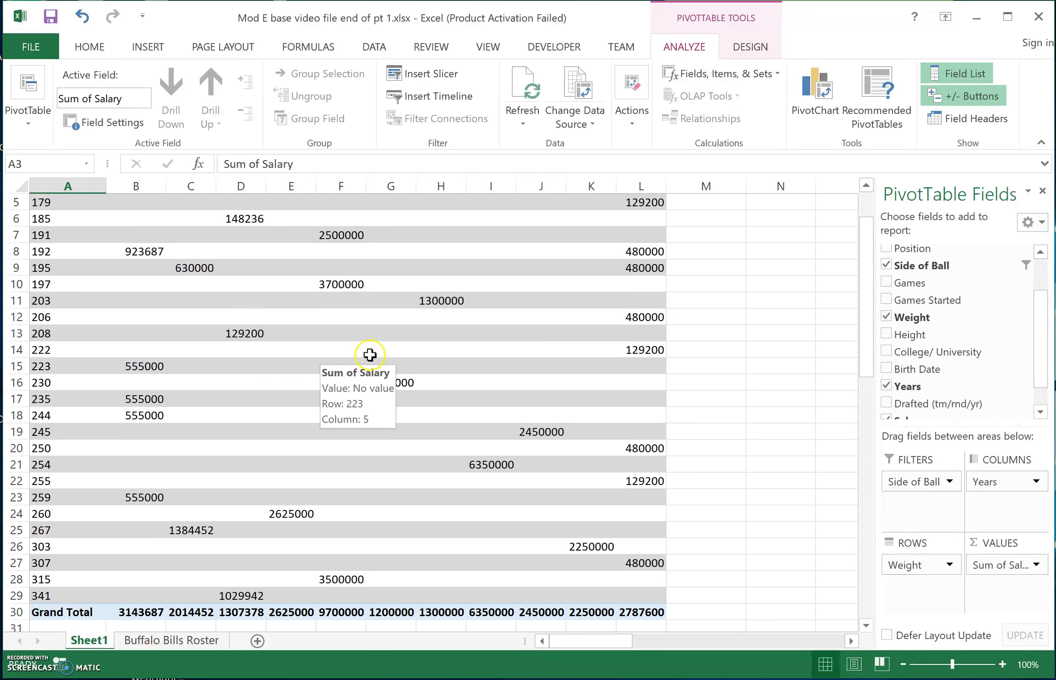
{"action": "left_click_drag", "start_coordinate": [940, 404], "coordinate": [188, 252]}
{"action": "left_click_drag", "start_coordinate": [281, 294], "coordinate": [280, 293]}
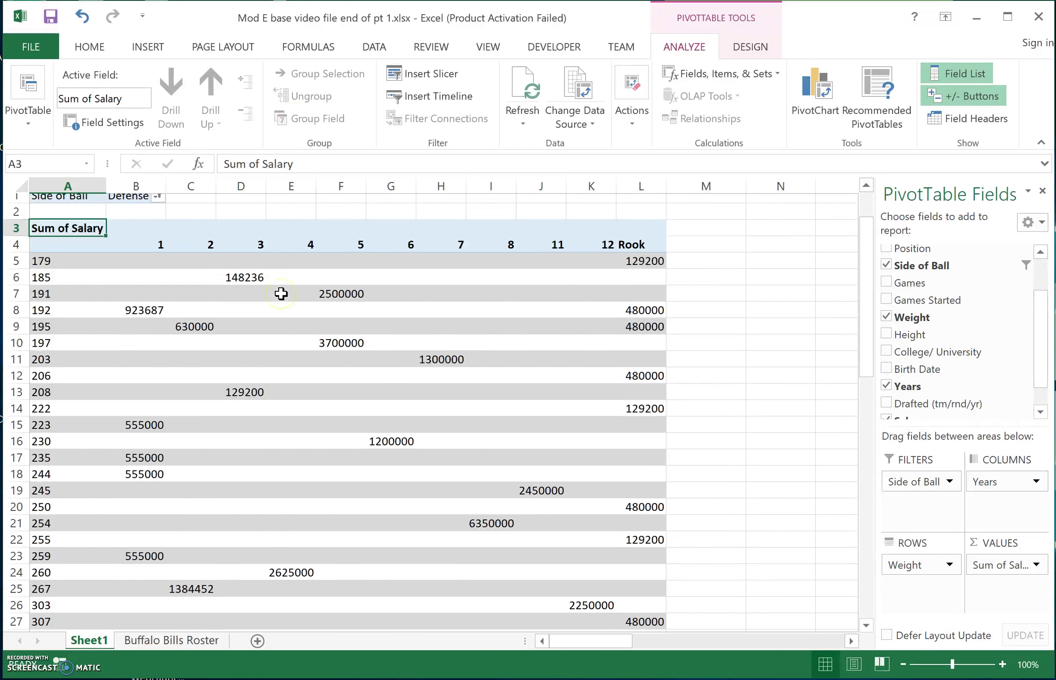
Replace the Weight field with Age in the pivot table's rows
{"action": "left_click_drag", "start_coordinate": [915, 565], "coordinate": [945, 378]}
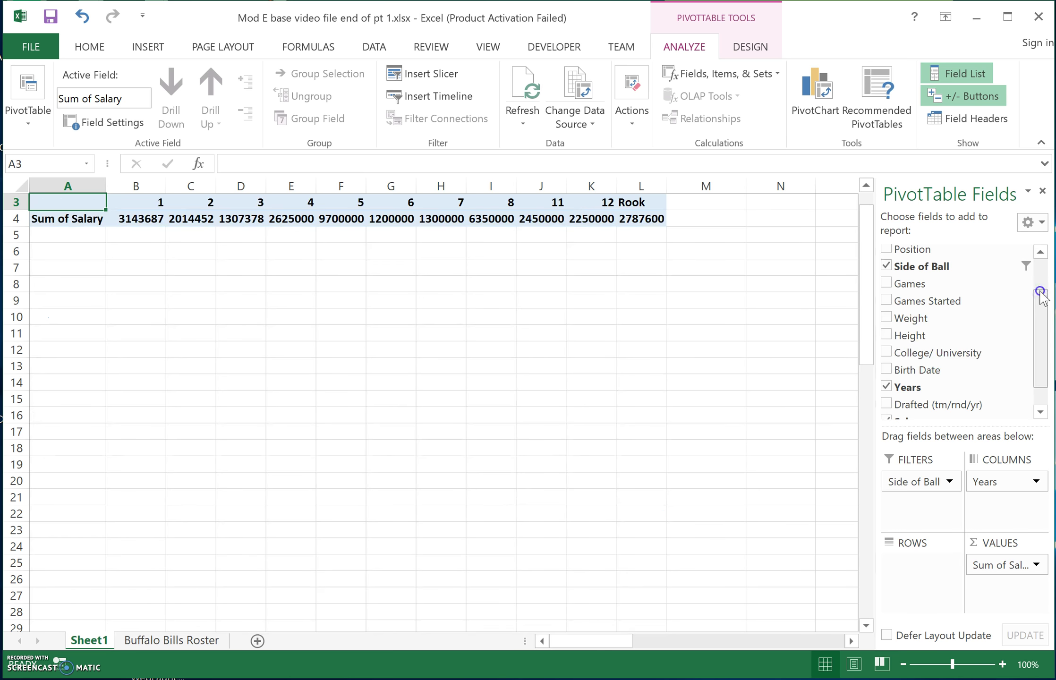
{"action": "left_click_drag", "start_coordinate": [1040, 295], "coordinate": [1042, 315]}
{"action": "scroll", "coordinate": [1042, 336], "scroll_direction": "up", "scroll_amount": 2}
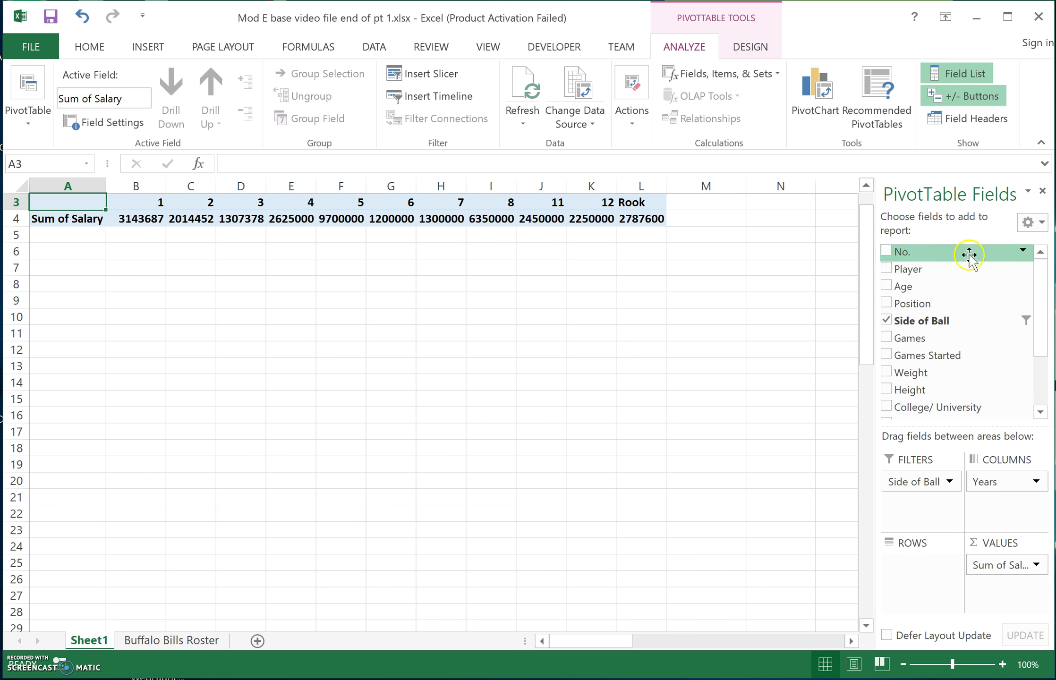
{"action": "left_click_drag", "start_coordinate": [902, 287], "coordinate": [913, 565]}
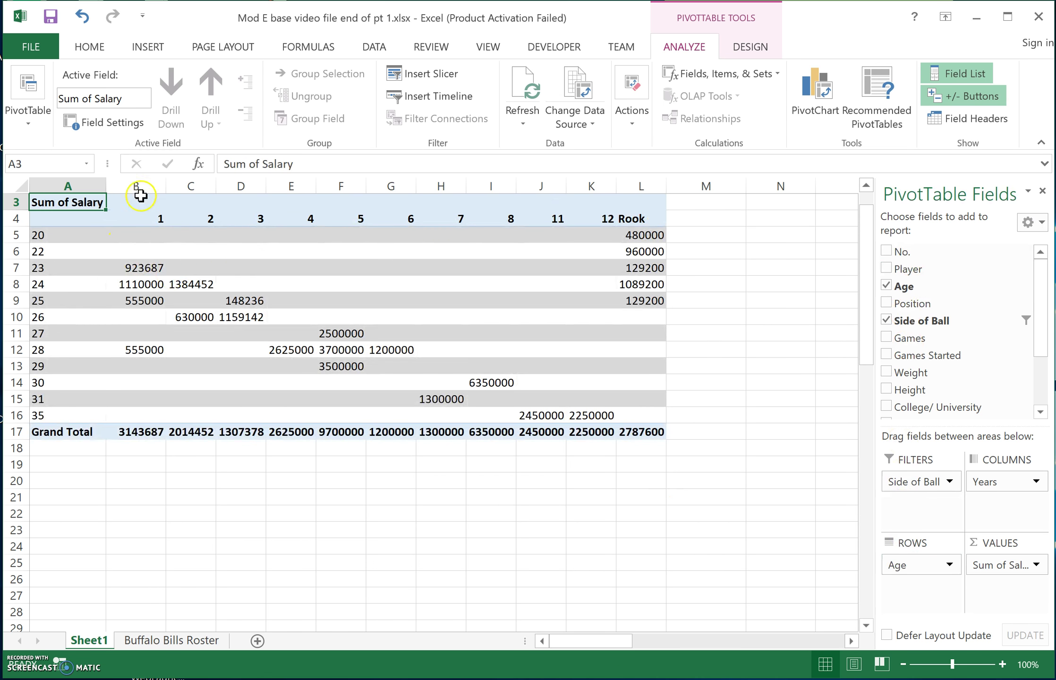
{"action": "scroll", "coordinate": [356, 351], "scroll_direction": "up", "scroll_amount": 1}
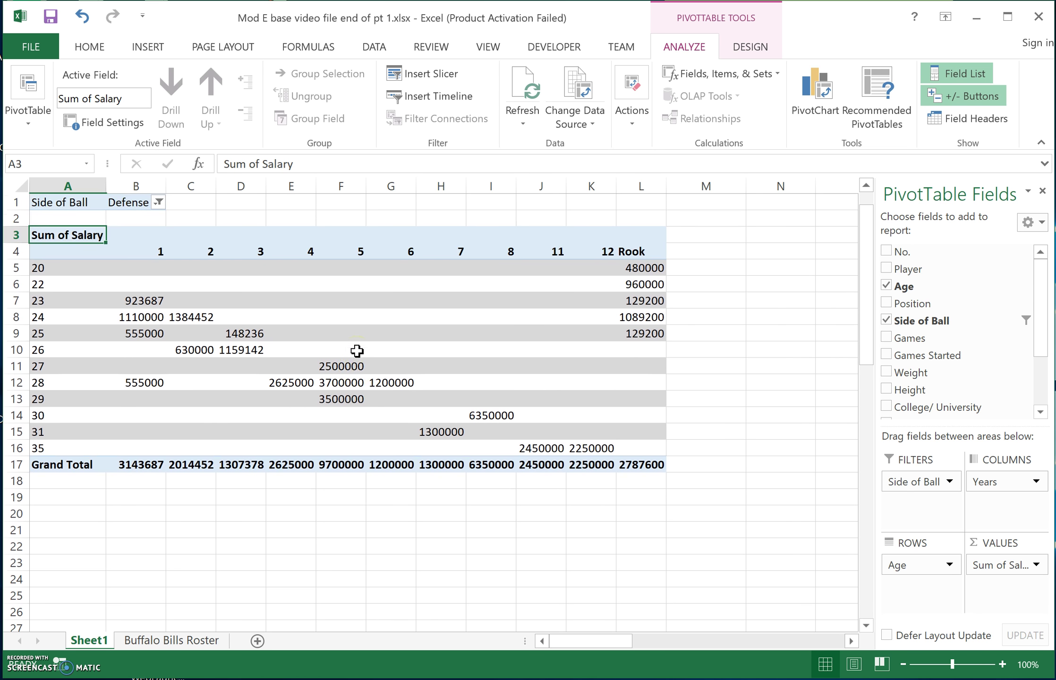
Insert a 3-D Clustered Column PivotChart based on the pivot table
{"action": "left_click", "coordinate": [301, 316]}
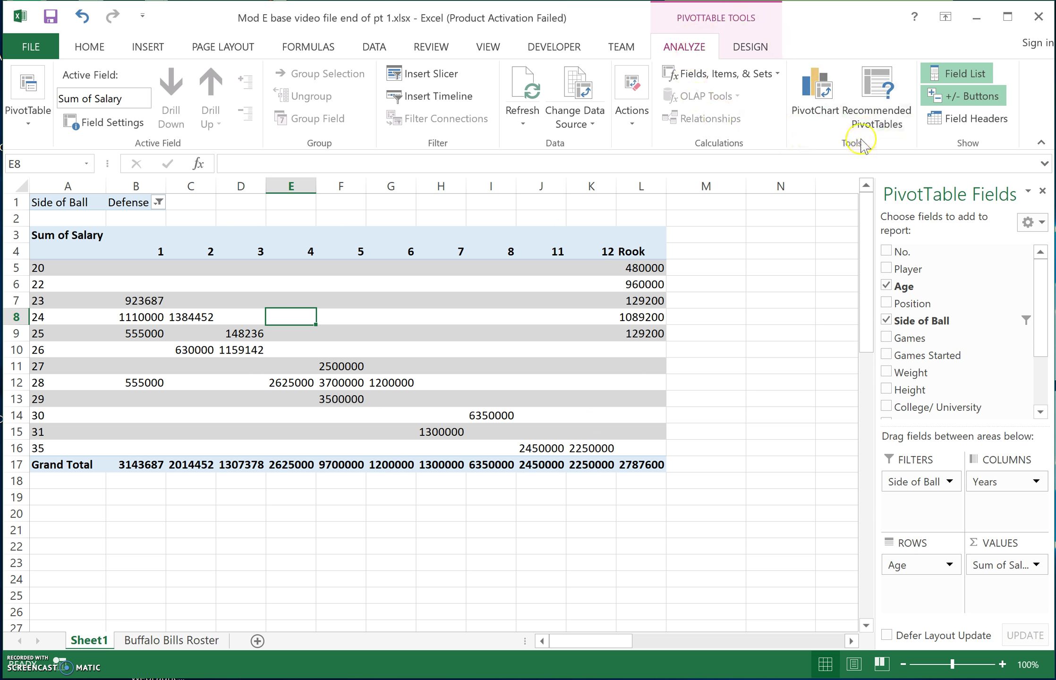
{"action": "left_click", "coordinate": [815, 111]}
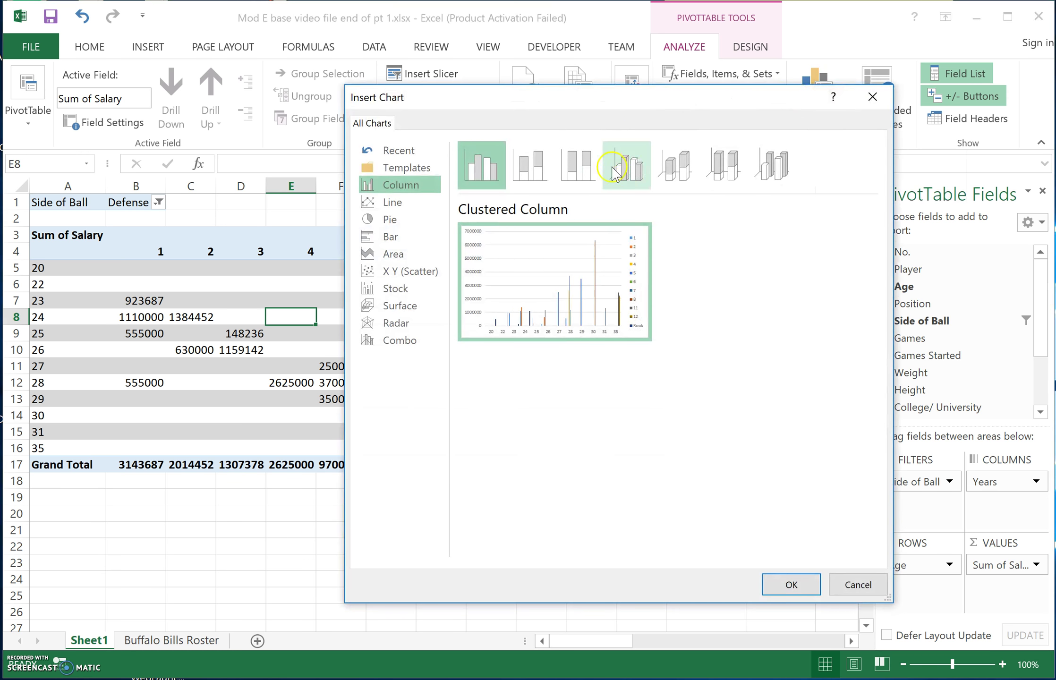
{"action": "left_click", "coordinate": [630, 171]}
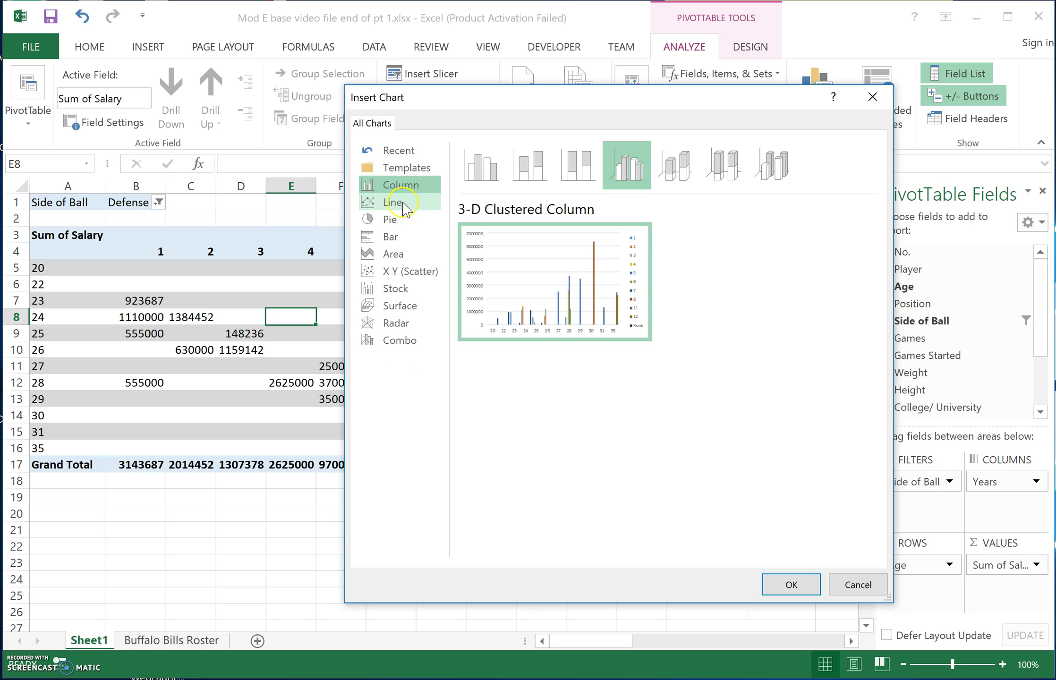
{"action": "double_click", "coordinate": [634, 176]}
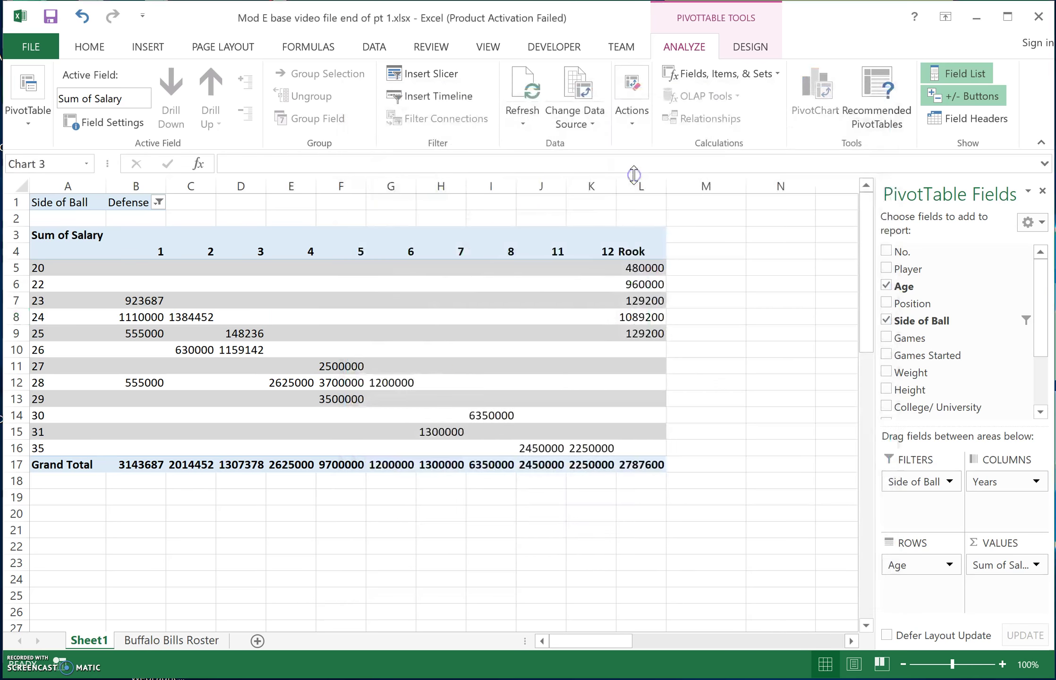
Reposition the PivotChart over the pivot table and enlarge it to about 3.64" high by 6.34" wide
{"action": "left_click_drag", "start_coordinate": [610, 315], "coordinate": [505, 342]}
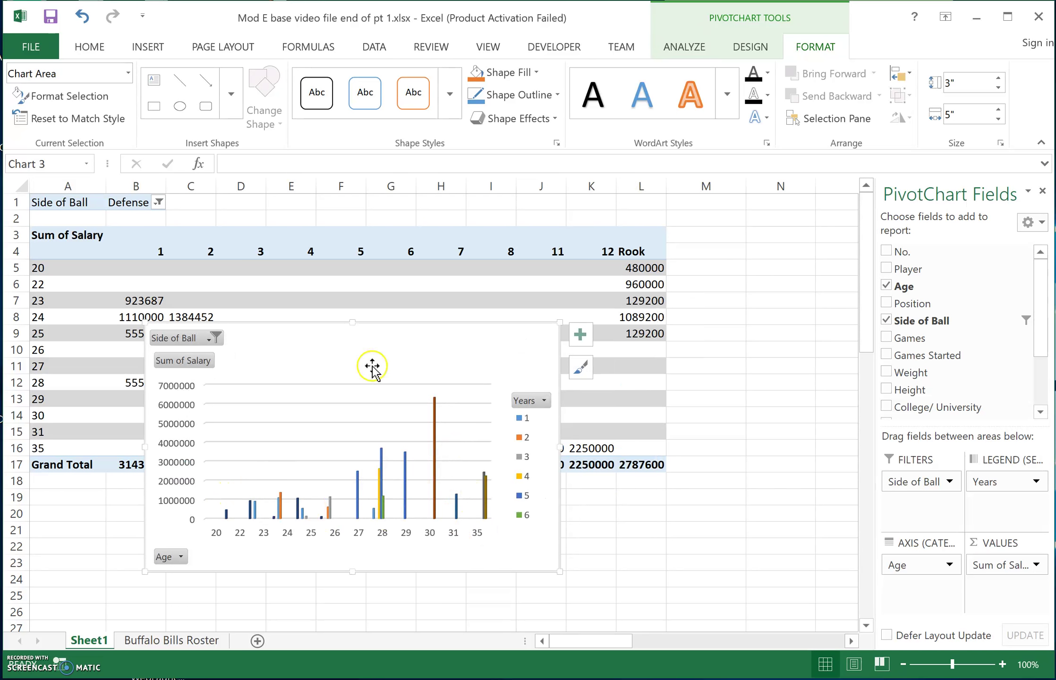
{"action": "left_click_drag", "start_coordinate": [364, 340], "coordinate": [514, 402]}
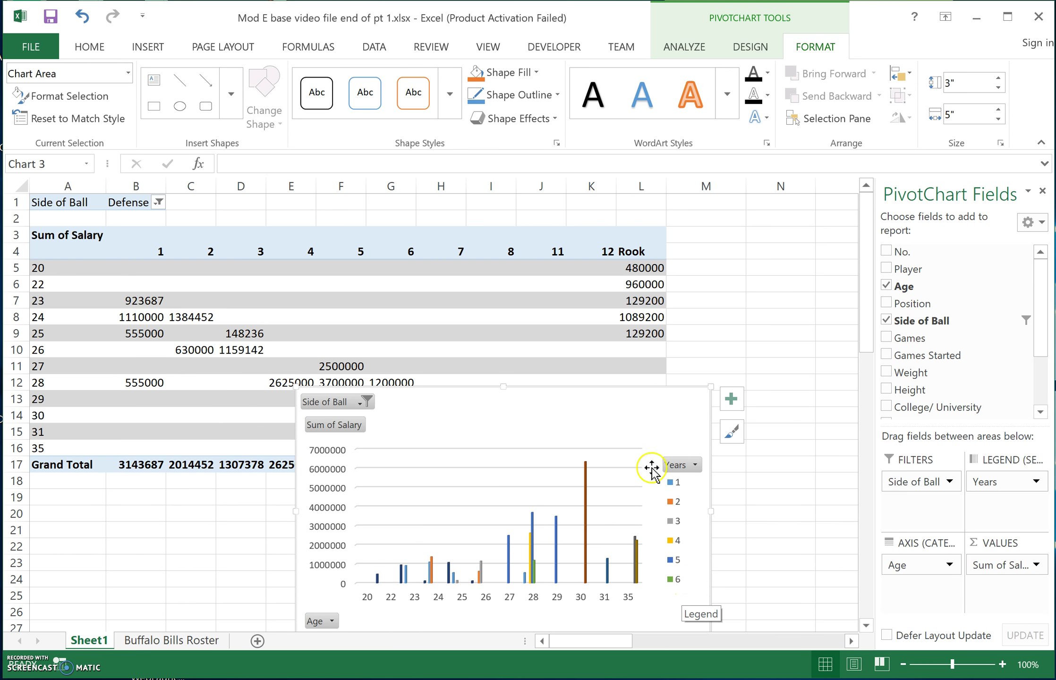
{"action": "left_click_drag", "start_coordinate": [550, 392], "coordinate": [343, 339]}
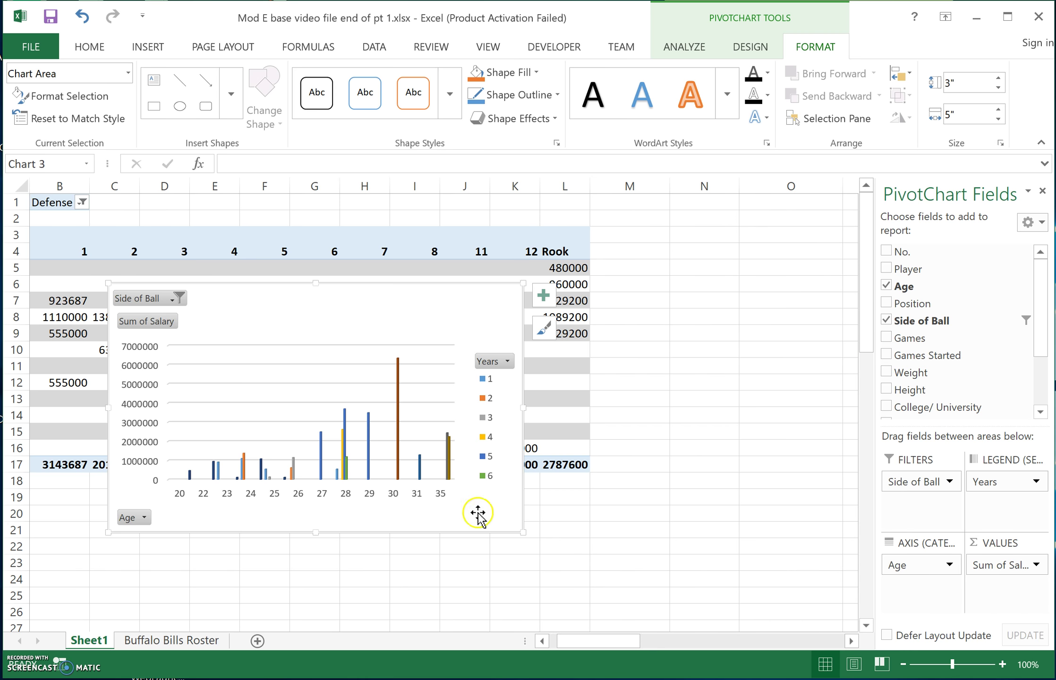
{"action": "left_click_drag", "start_coordinate": [523, 533], "coordinate": [634, 585]}
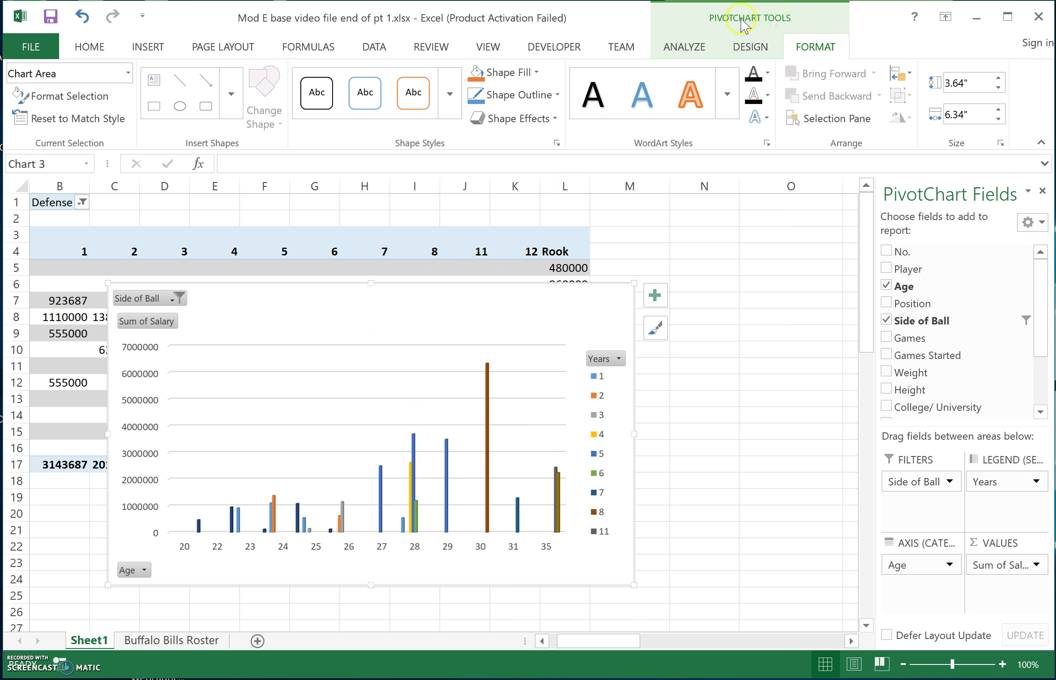
Try the light grey gradient chart style on the PivotChart and settle on the dark-background style
{"action": "left_click", "coordinate": [699, 47]}
{"action": "left_click", "coordinate": [744, 47]}
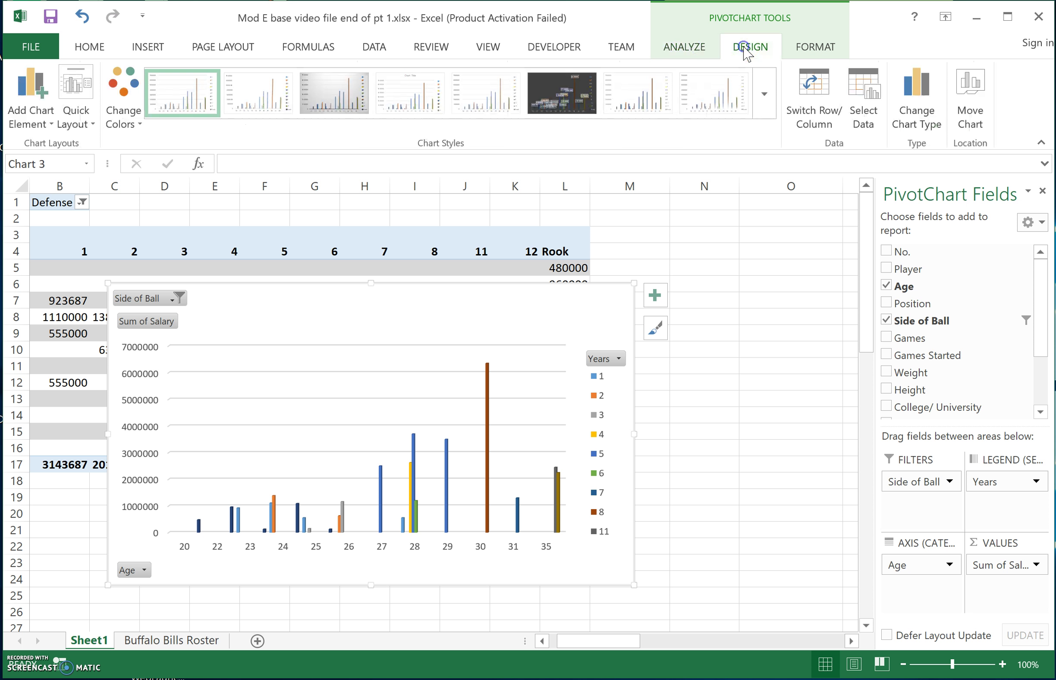
{"action": "left_click", "coordinate": [816, 47]}
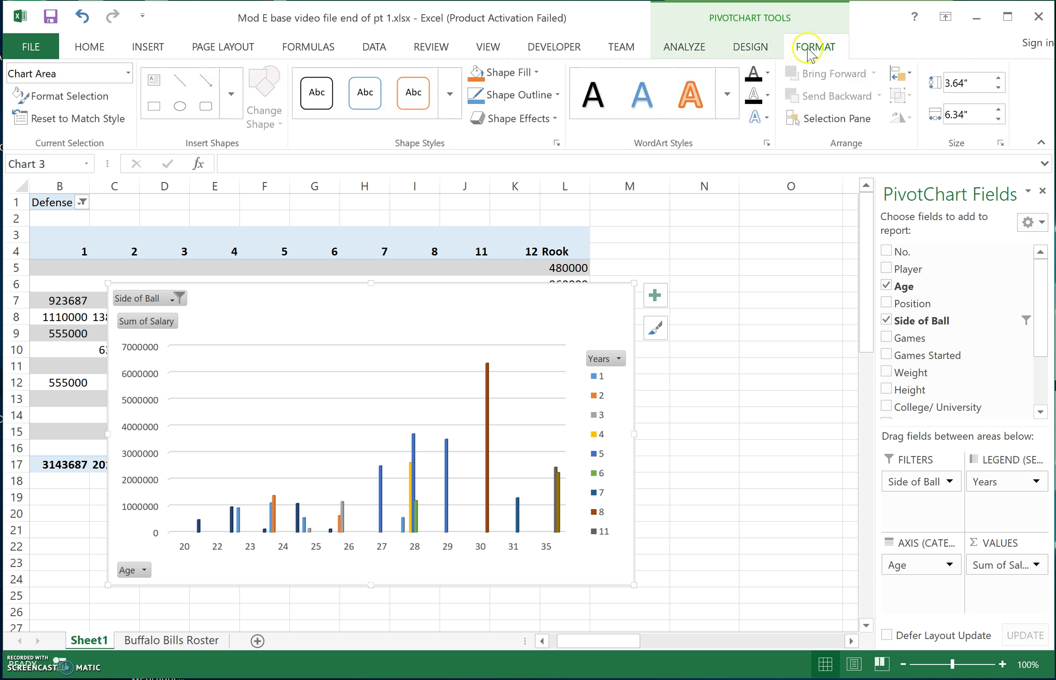
{"action": "left_click", "coordinate": [766, 49]}
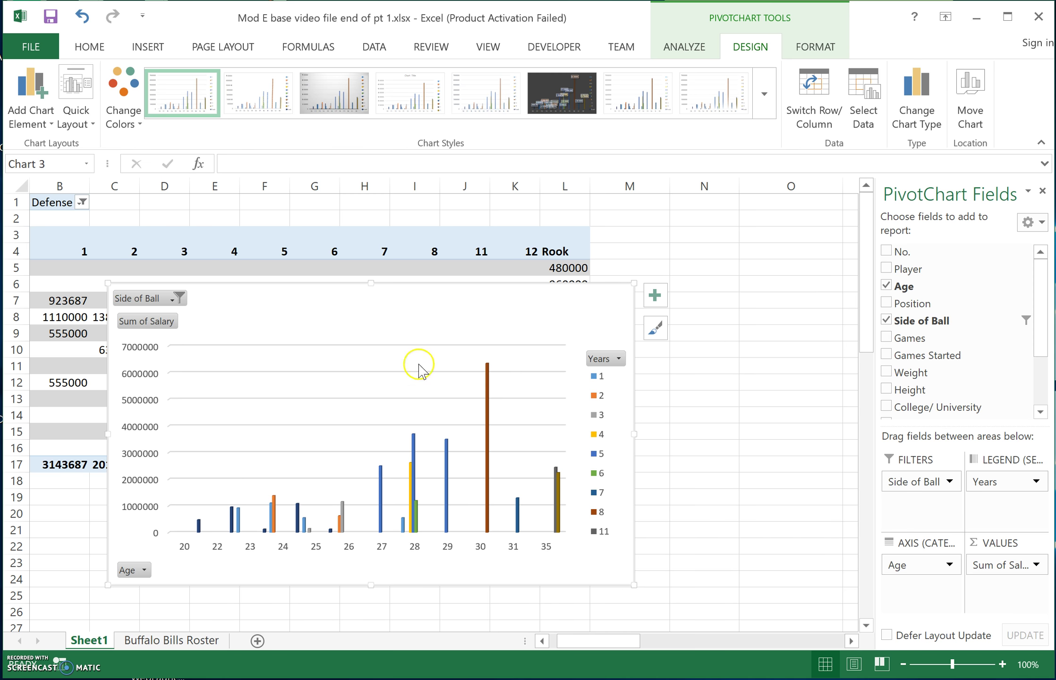
{"action": "left_click", "coordinate": [348, 98]}
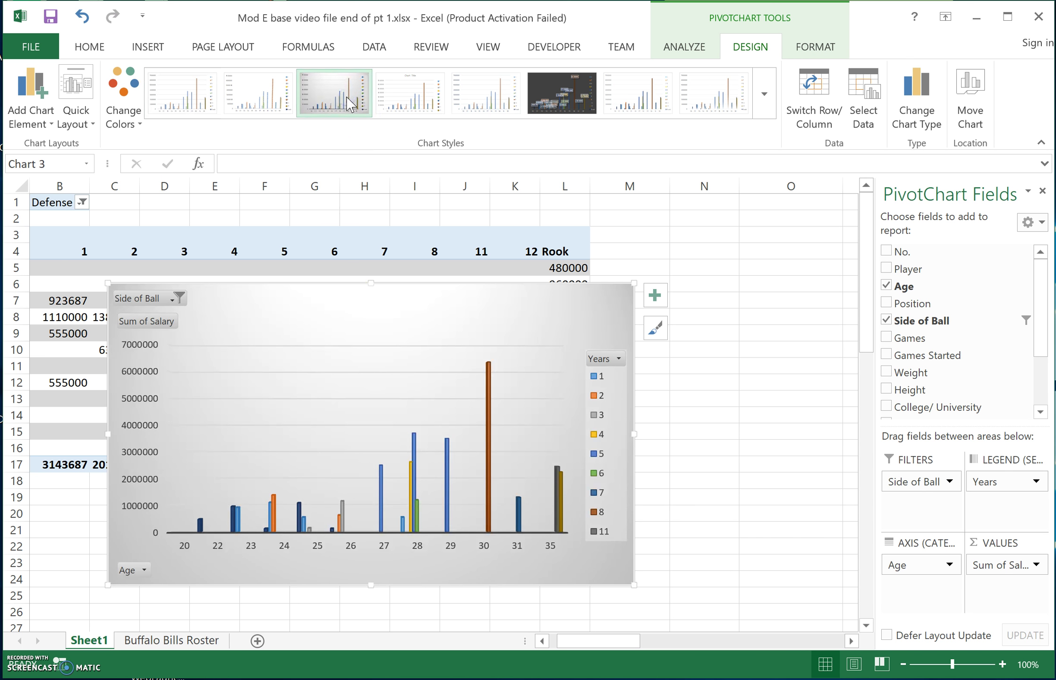
{"action": "left_click", "coordinate": [764, 97]}
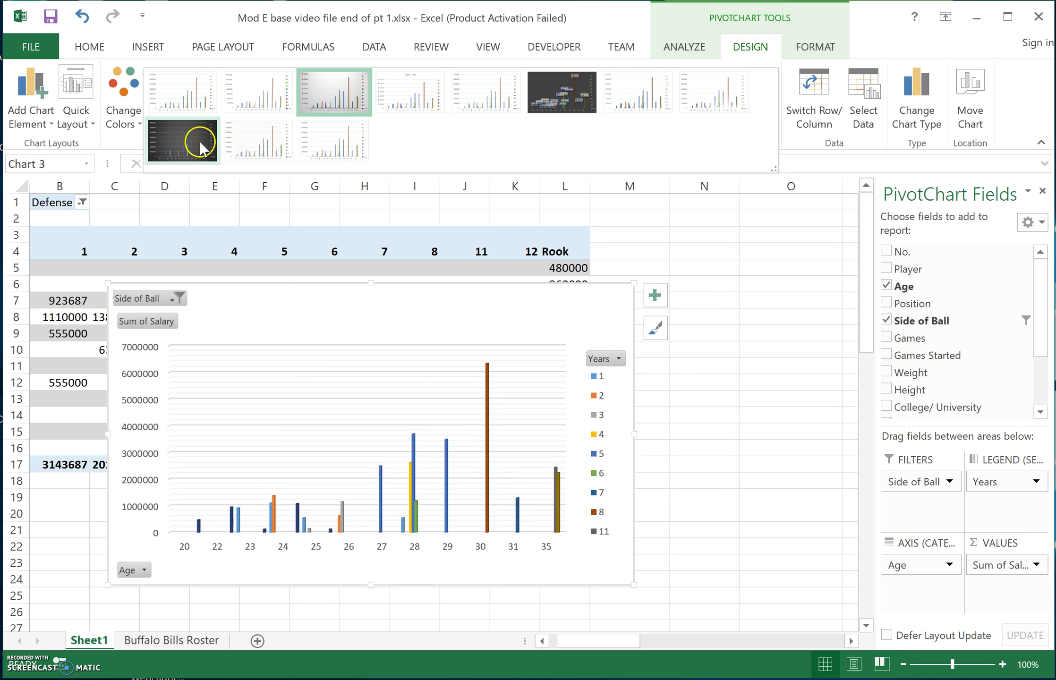
{"action": "left_click", "coordinate": [201, 143]}
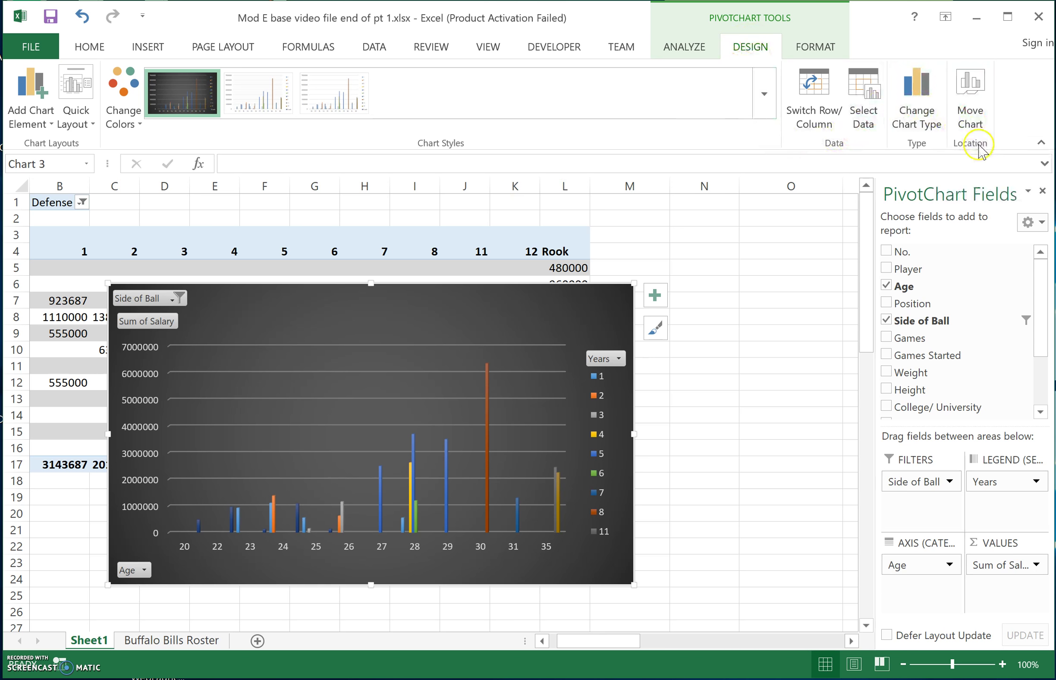
Move the PivotChart to a new sheet named PivotChart1
{"action": "left_click", "coordinate": [976, 105]}
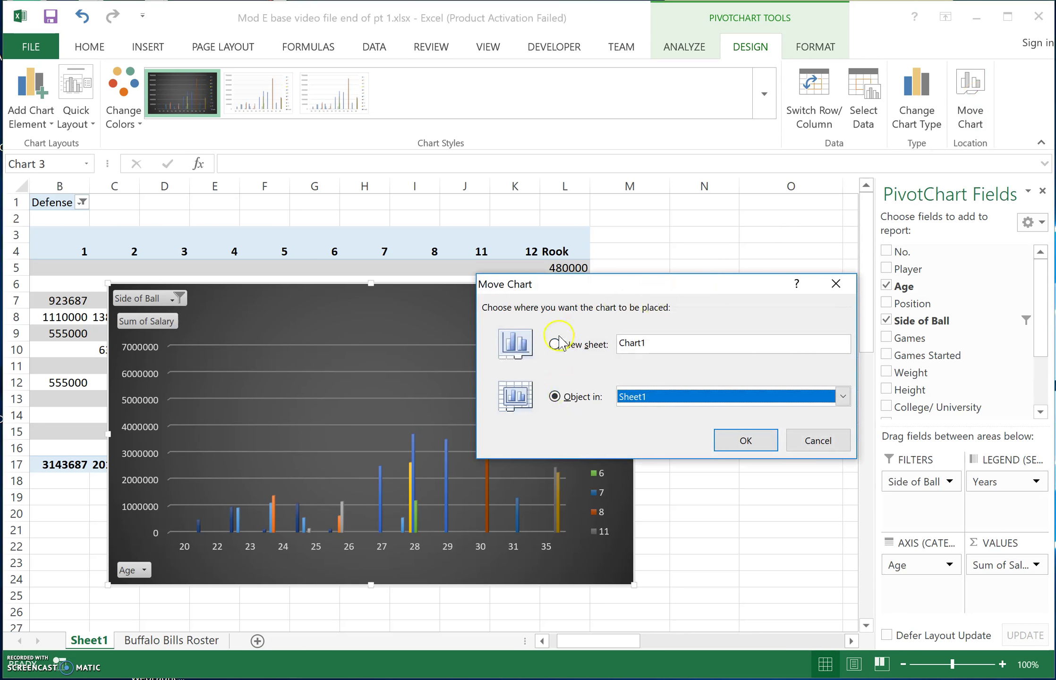
{"action": "left_click", "coordinate": [556, 344]}
{"action": "left_click", "coordinate": [661, 341]}
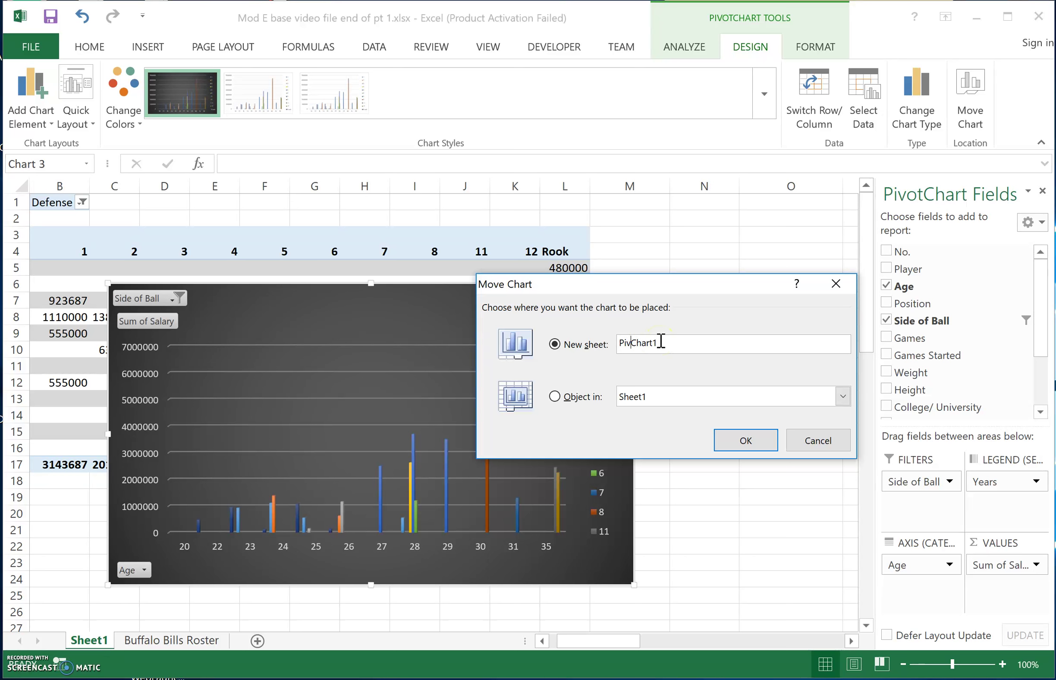
{"action": "left_click", "coordinate": [745, 441]}
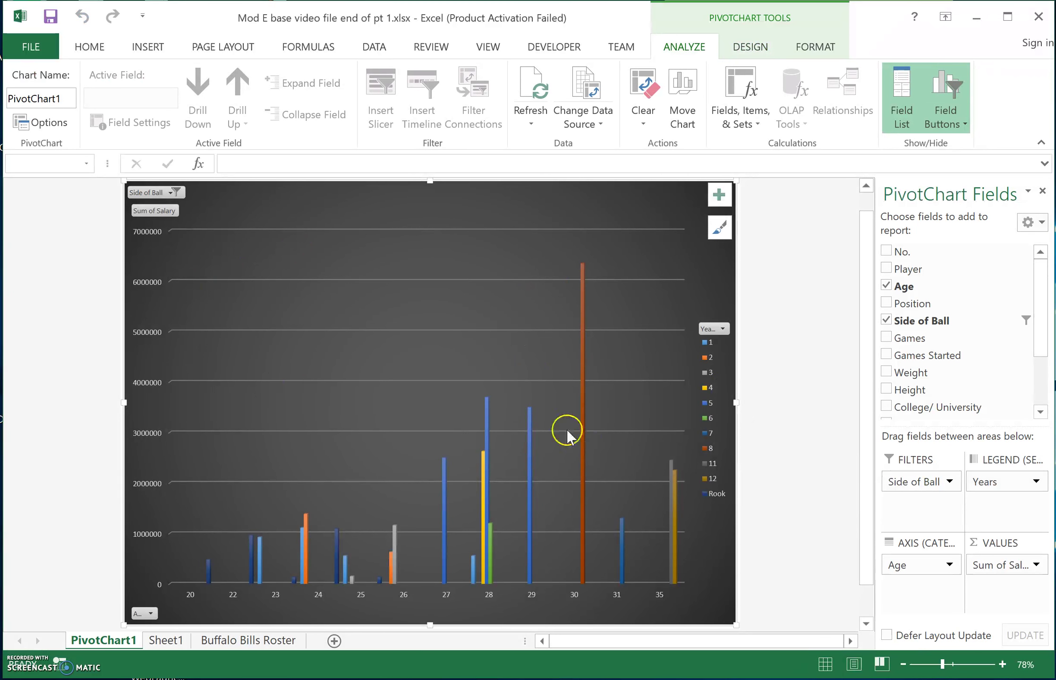
Look over the pivot table on Sheet1 and the Buffalo Bills Roster sheet, and return to the PivotChart1 sheet
{"action": "left_click", "coordinate": [166, 640]}
{"action": "left_click", "coordinate": [229, 428]}
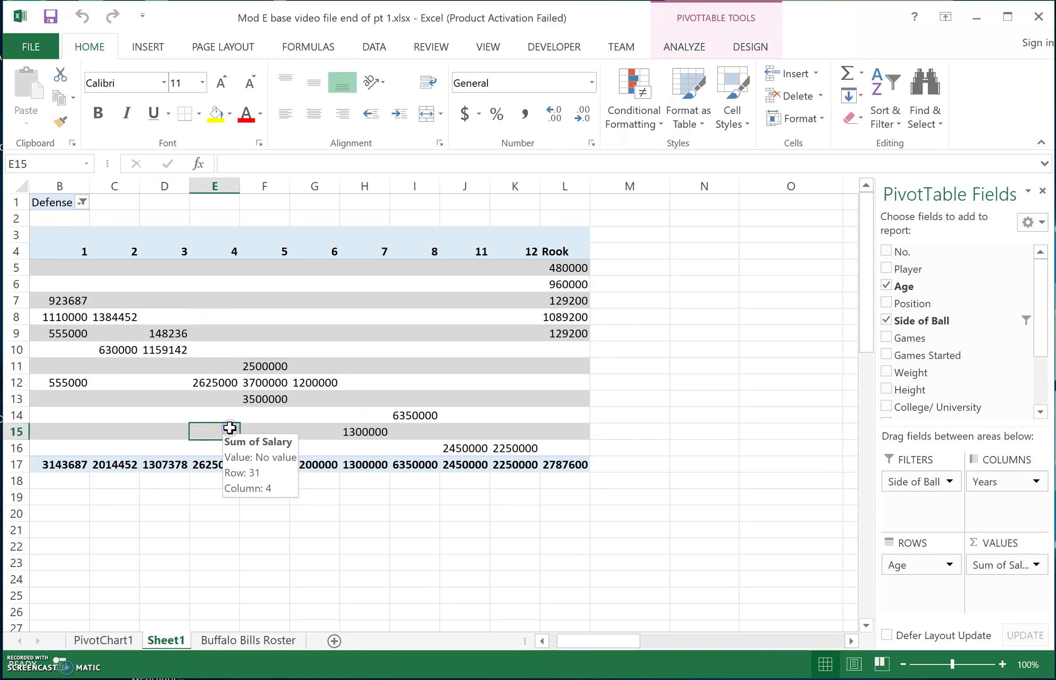
{"action": "left_click", "coordinate": [250, 641]}
{"action": "left_click", "coordinate": [121, 643]}
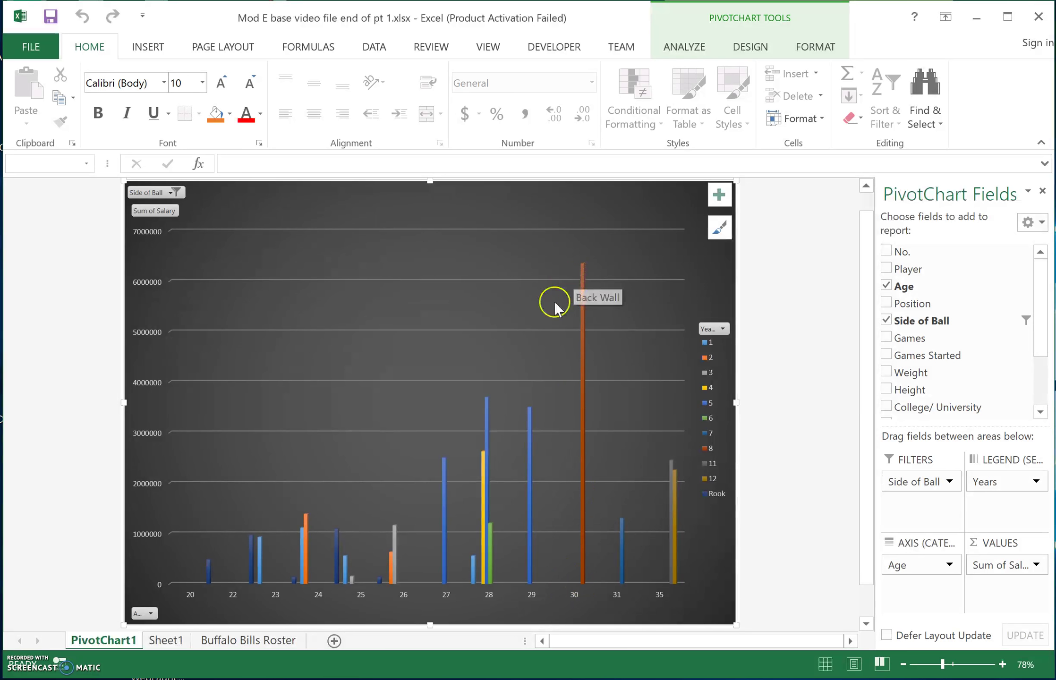
Try to edit the salary value directly in cell I14 of the pivot table on Sheet1
{"action": "left_click", "coordinate": [165, 640]}
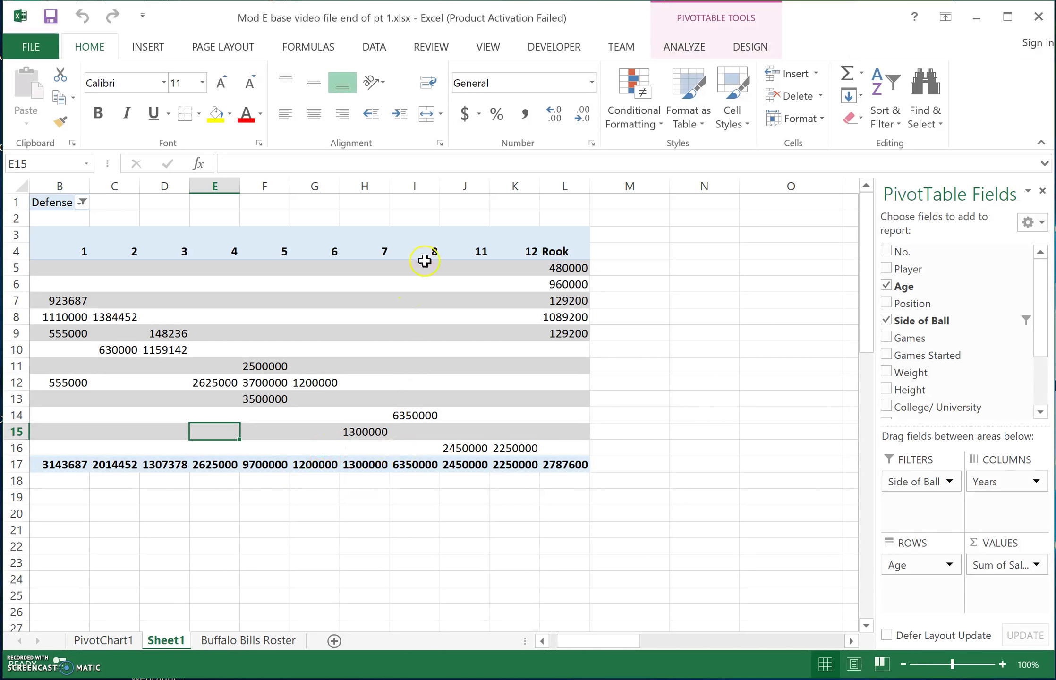
{"action": "left_click", "coordinate": [414, 416]}
{"action": "left_click", "coordinate": [398, 416]}
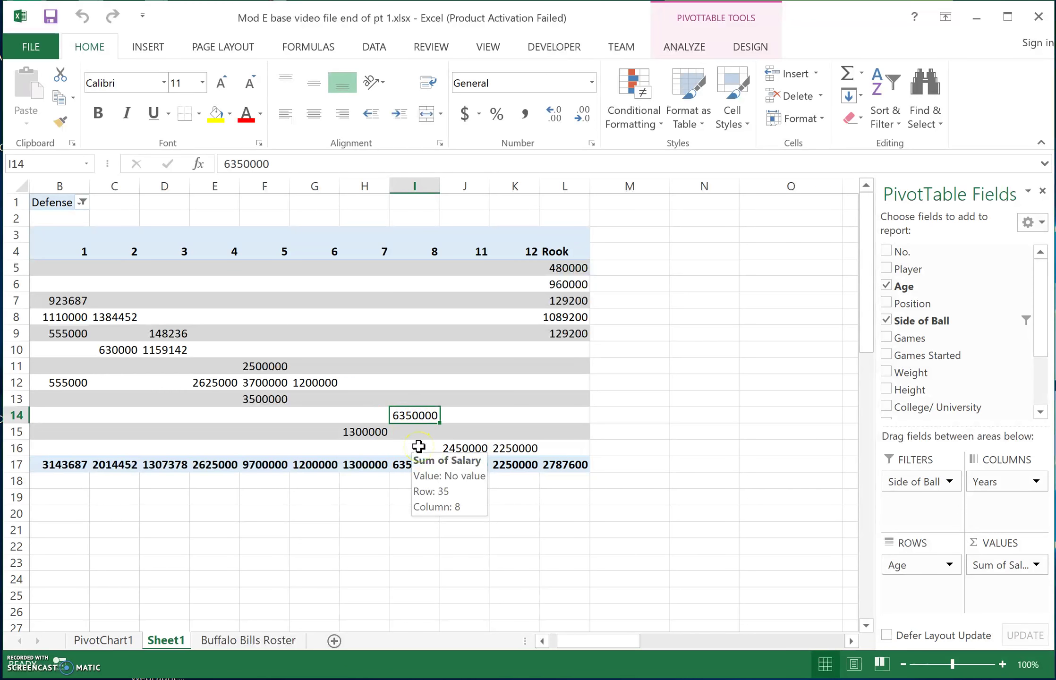
{"action": "left_click_drag", "start_coordinate": [418, 447], "coordinate": [419, 450]}
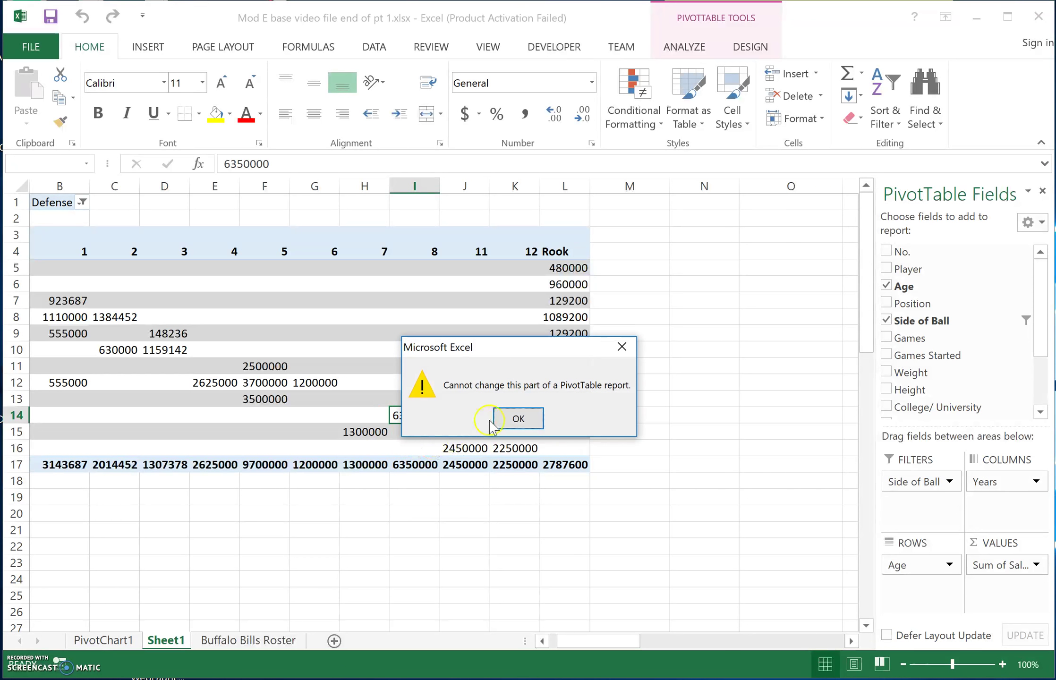
{"action": "left_click", "coordinate": [519, 418]}
{"action": "left_click", "coordinate": [417, 446]}
{"action": "left_click", "coordinate": [414, 416]}
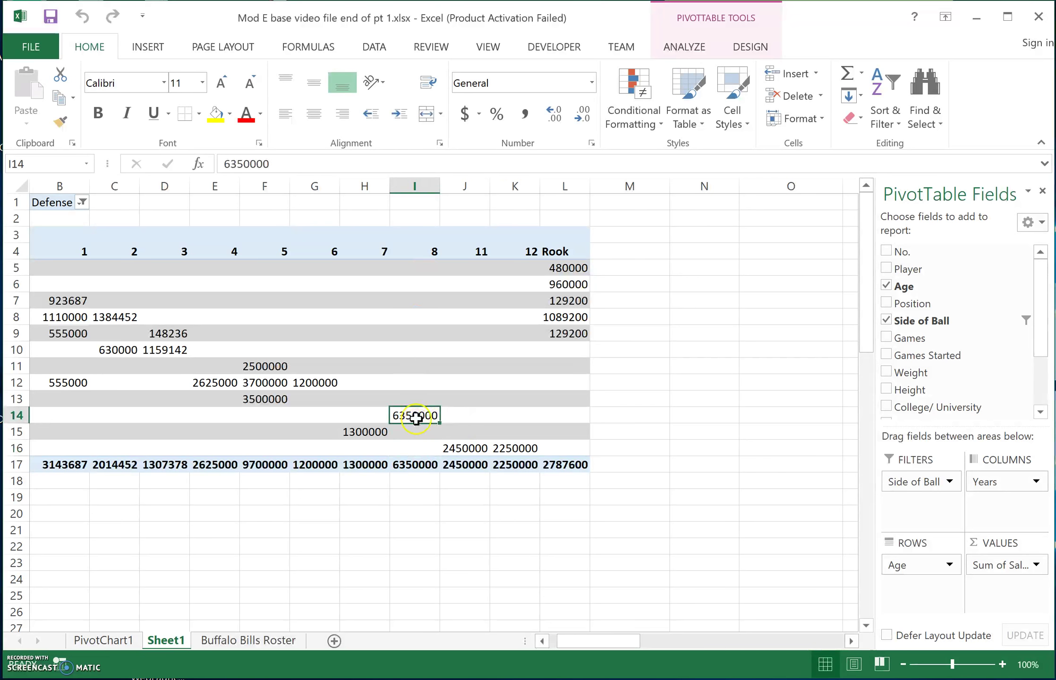
Go to the source data on the Buffalo Bills Roster sheet and select the salary in cell N24
{"action": "left_click_drag", "start_coordinate": [574, 641], "coordinate": [547, 643]}
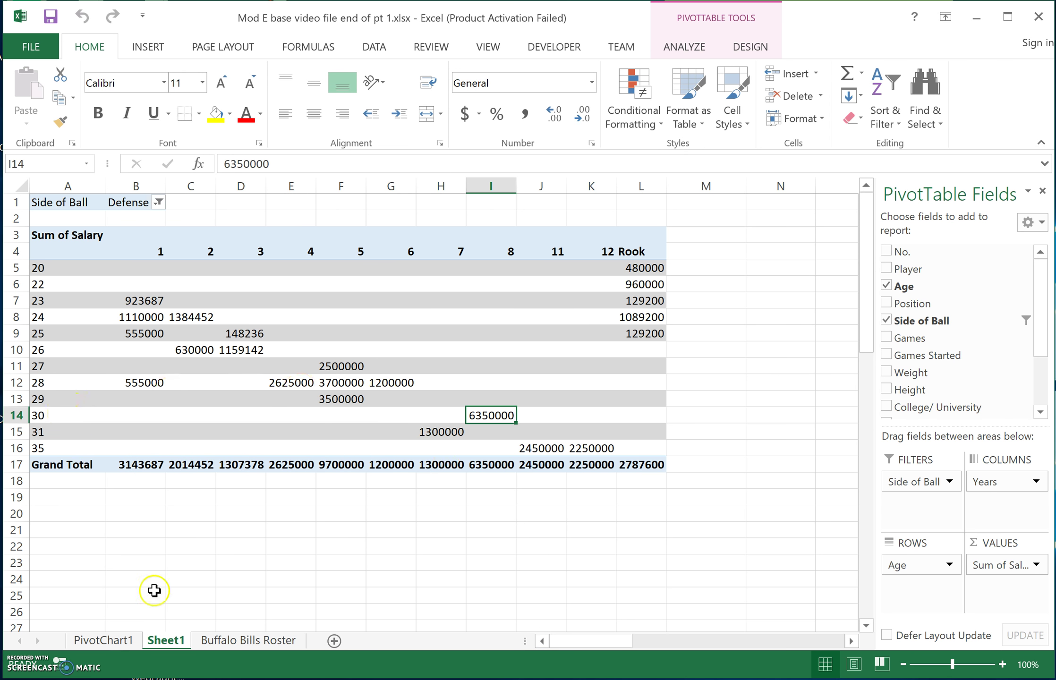
{"action": "left_click", "coordinate": [243, 640]}
{"action": "left_click", "coordinate": [281, 406]}
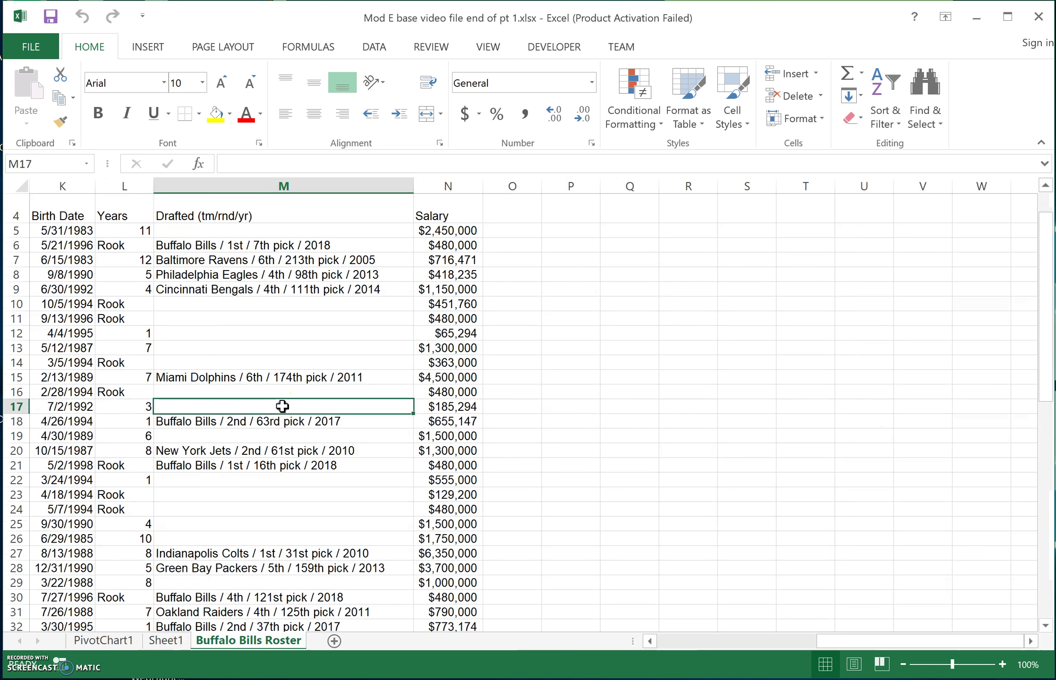
{"action": "left_click", "coordinate": [471, 511]}
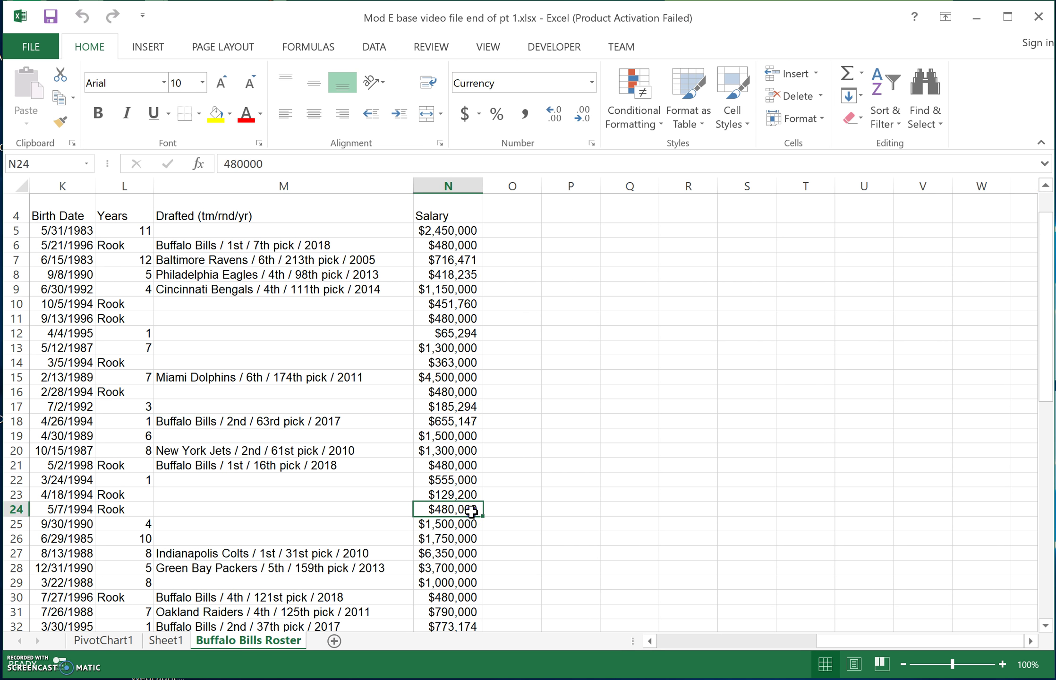
Examine the roster entries along row 27, from the player's details across to the salary column
{"action": "left_click", "coordinate": [452, 551]}
{"action": "left_click", "coordinate": [139, 553]}
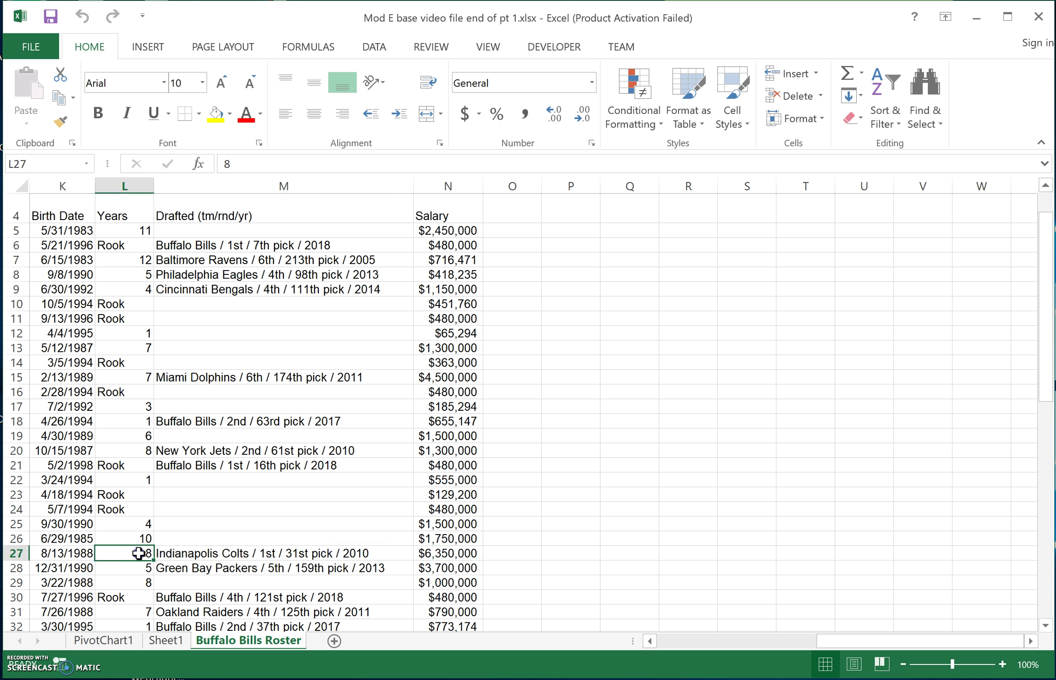
{"action": "key", "text": "Left"}
{"action": "key", "text": "Left"}
{"action": "key", "text": "Left"}
{"action": "key", "text": "Left"}
{"action": "key", "text": "Left"}
{"action": "key", "text": "Left"}
{"action": "key", "text": "Left"}
{"action": "key", "text": "Left"}
{"action": "key", "text": "Left"}
{"action": "key", "text": "Left"}
{"action": "key", "text": "Left"}
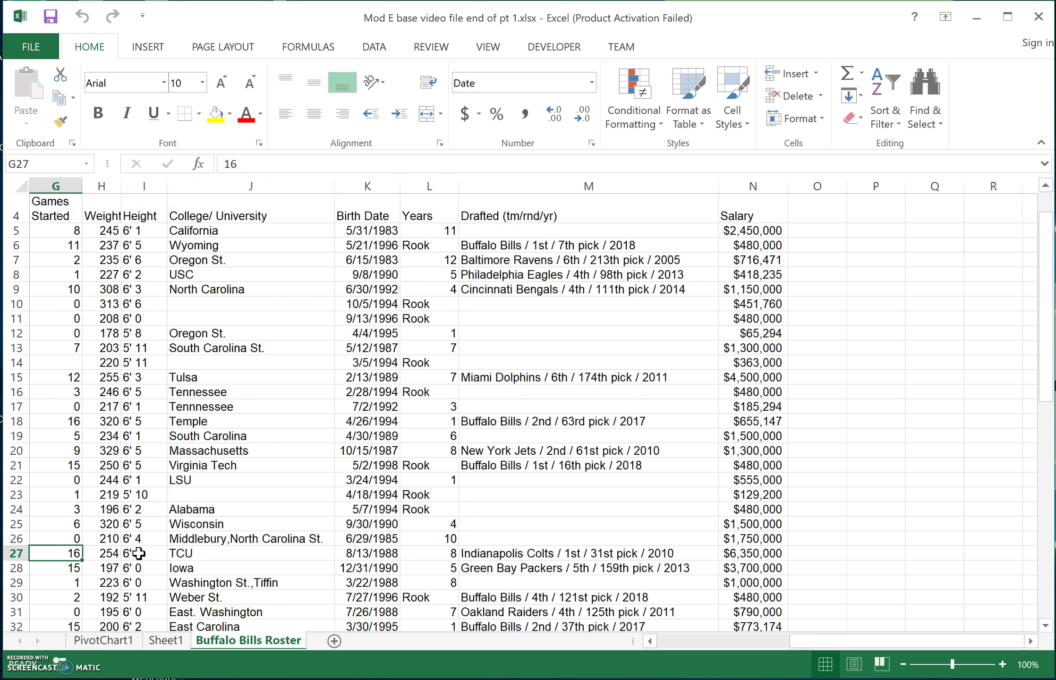
{"action": "key", "text": "Right"}
{"action": "key", "text": "Right"}
{"action": "key", "text": "Right"}
{"action": "key", "text": "Right"}
{"action": "key", "text": "Right"}
{"action": "key", "text": "Right"}
{"action": "key", "text": "Right"}
{"action": "key", "text": "Right"}
{"action": "key", "text": "Right"}
{"action": "key", "text": "Right"}
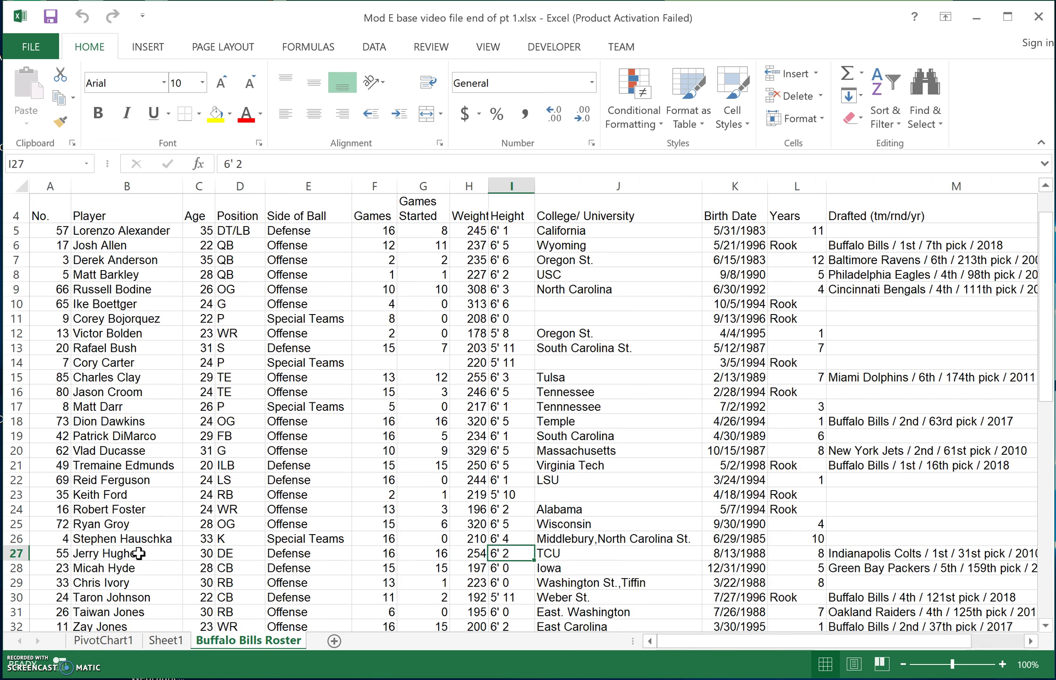
{"action": "key", "text": "Left"}
{"action": "key", "text": "Left"}
{"action": "key", "text": "Left"}
{"action": "key", "text": "Left"}
{"action": "key", "text": "Left"}
{"action": "key", "text": "Left"}
{"action": "key", "text": "Left"}
{"action": "key", "text": "Left"}
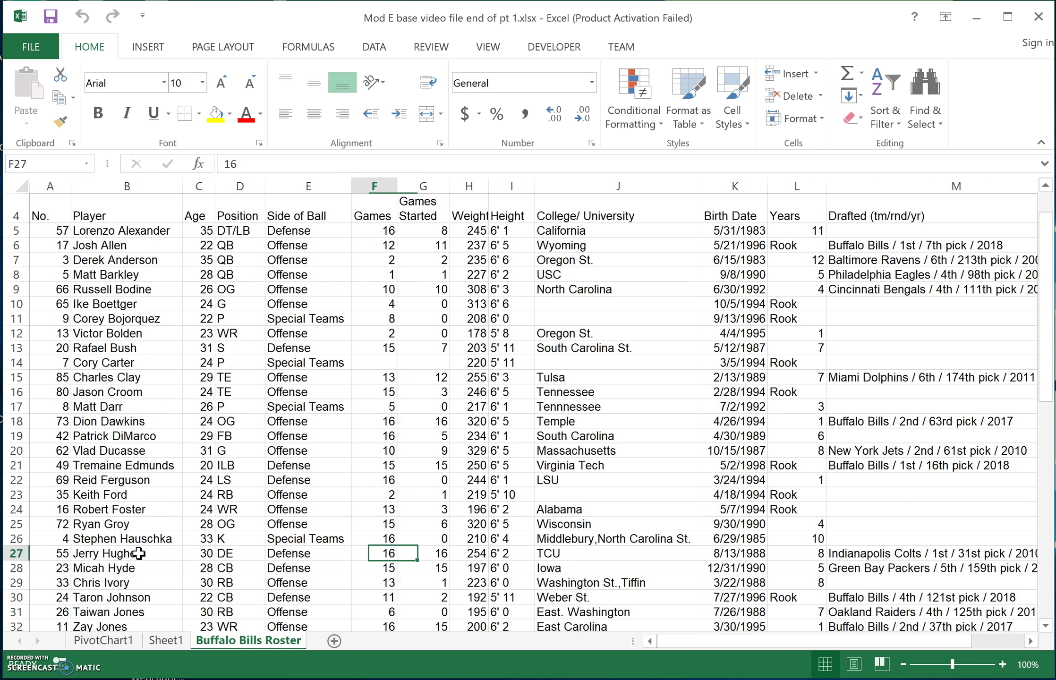
{"action": "key", "text": "Right"}
{"action": "key", "text": "Right"}
{"action": "key", "text": "Right"}
{"action": "key", "text": "Right"}
{"action": "key", "text": "Right"}
{"action": "key", "text": "Right"}
{"action": "key", "text": "Right"}
{"action": "key", "text": "Right"}
{"action": "key", "text": "Right"}
{"action": "key", "text": "Right"}
{"action": "key", "text": "Right"}
{"action": "key", "text": "Right"}
{"action": "key", "text": "Right"}
{"action": "key", "text": "Right"}
{"action": "key", "text": "Right"}
{"action": "key", "text": "Right"}
{"action": "key", "text": "Right"}
{"action": "key", "text": "Right"}
{"action": "key", "text": "Right"}
{"action": "key", "text": "Right"}
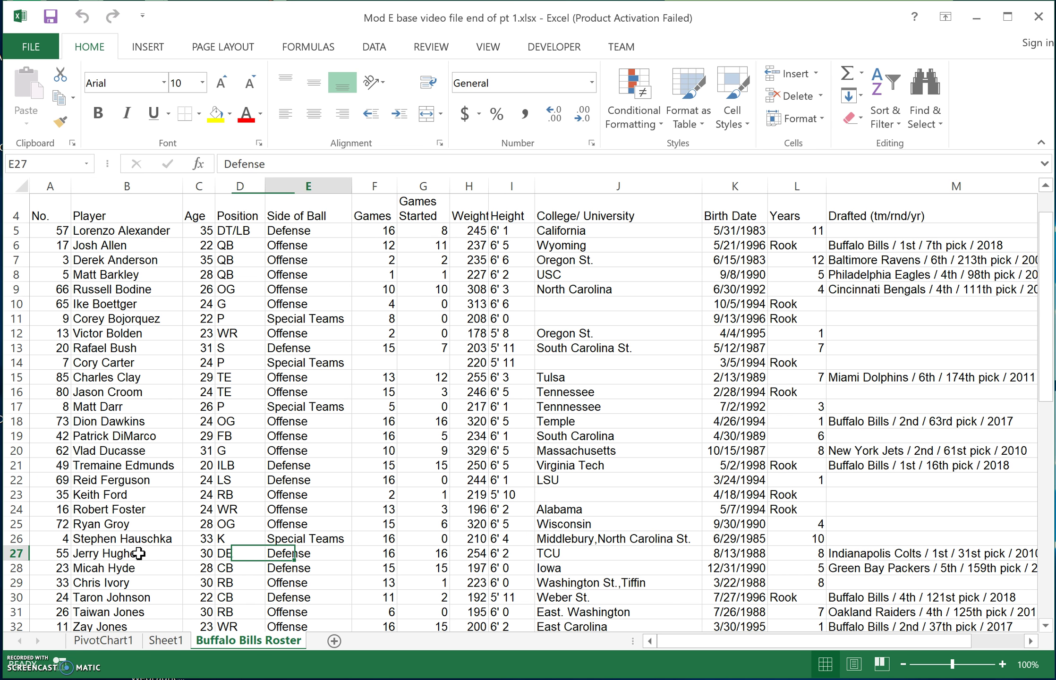
{"action": "key", "text": "Left"}
{"action": "key", "text": "Left"}
{"action": "key", "text": "Left"}
{"action": "key", "text": "Left"}
{"action": "key", "text": "Left"}
{"action": "key", "text": "Left"}
{"action": "key", "text": "Left"}
{"action": "key", "text": "Left"}
{"action": "key", "text": "Left"}
{"action": "key", "text": "Left"}
{"action": "key", "text": "Left"}
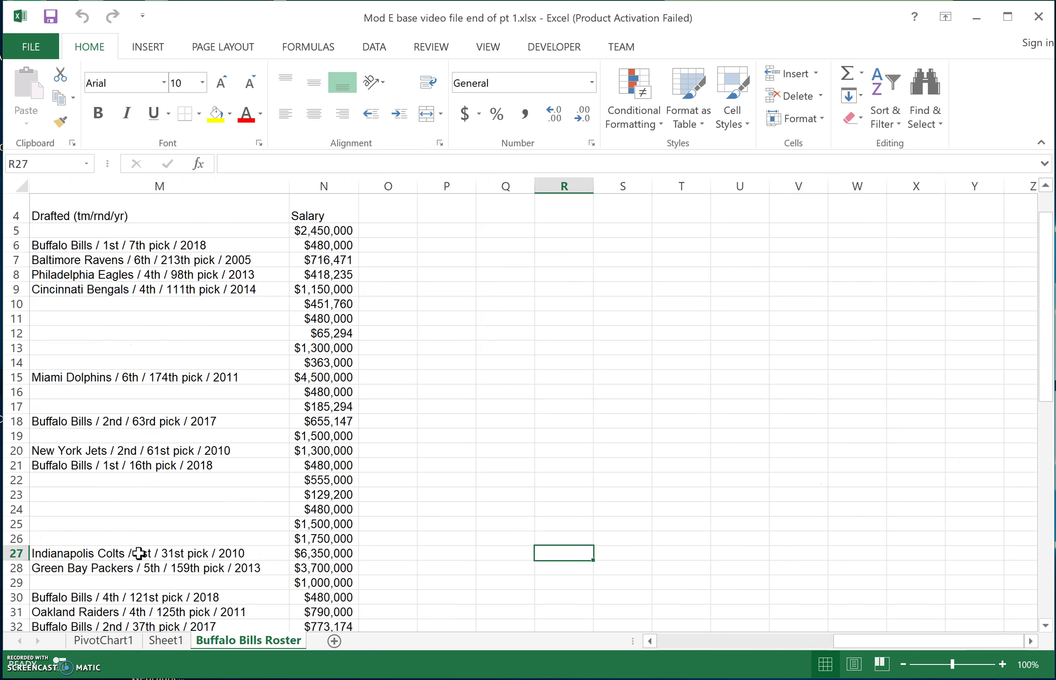
Set the salary in cell N27 of the Buffalo Bills Roster sheet to 1500000
{"action": "key", "text": "Right"}
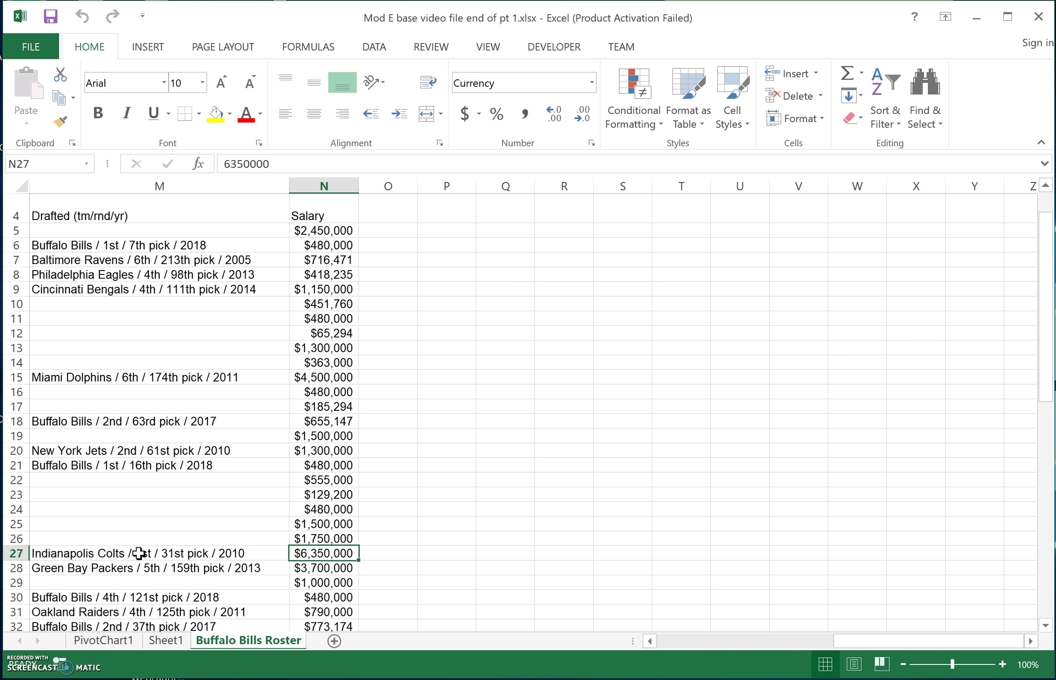
{"action": "type", "text": "1500000"}
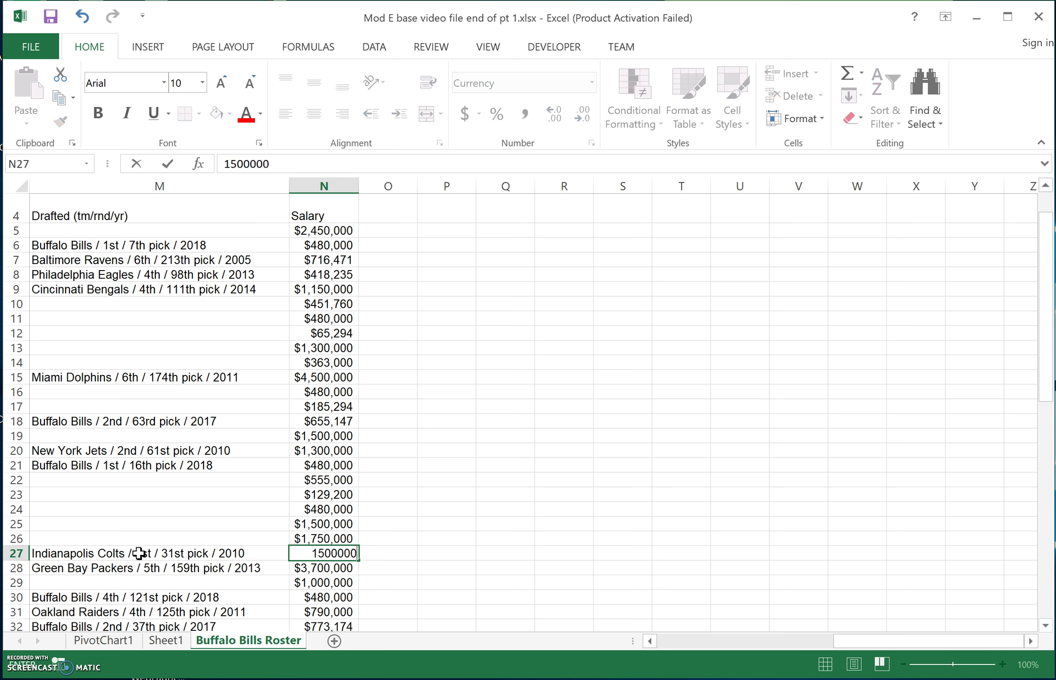
{"action": "key", "text": "Return"}
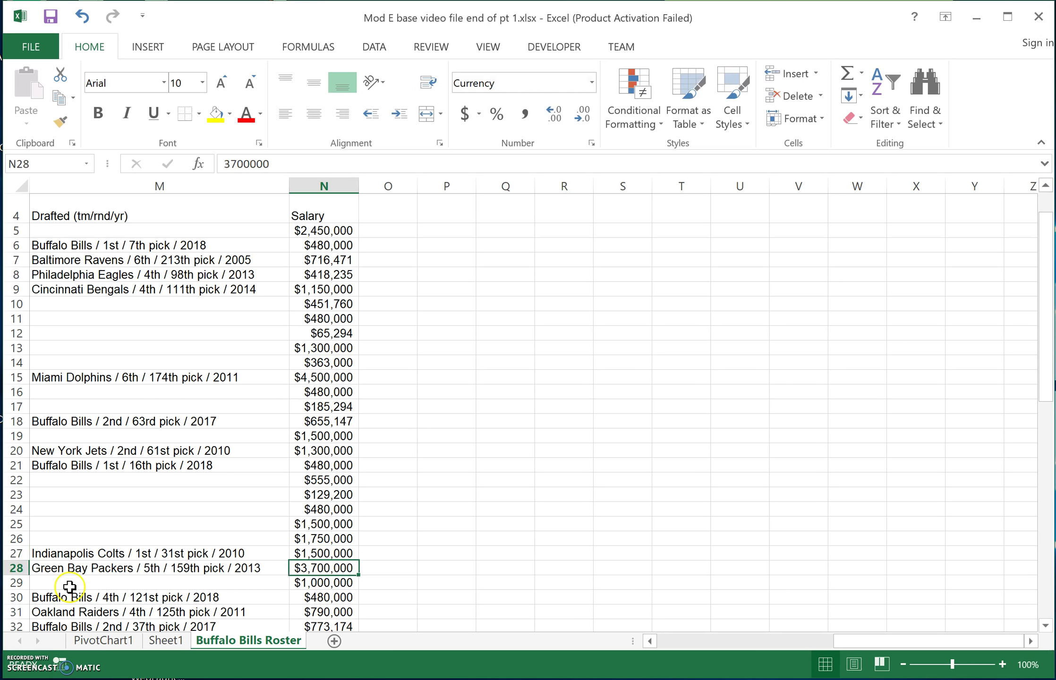
Refresh the pivot table on Sheet1 from its source data and view the chart on PivotChart1
{"action": "left_click", "coordinate": [166, 640]}
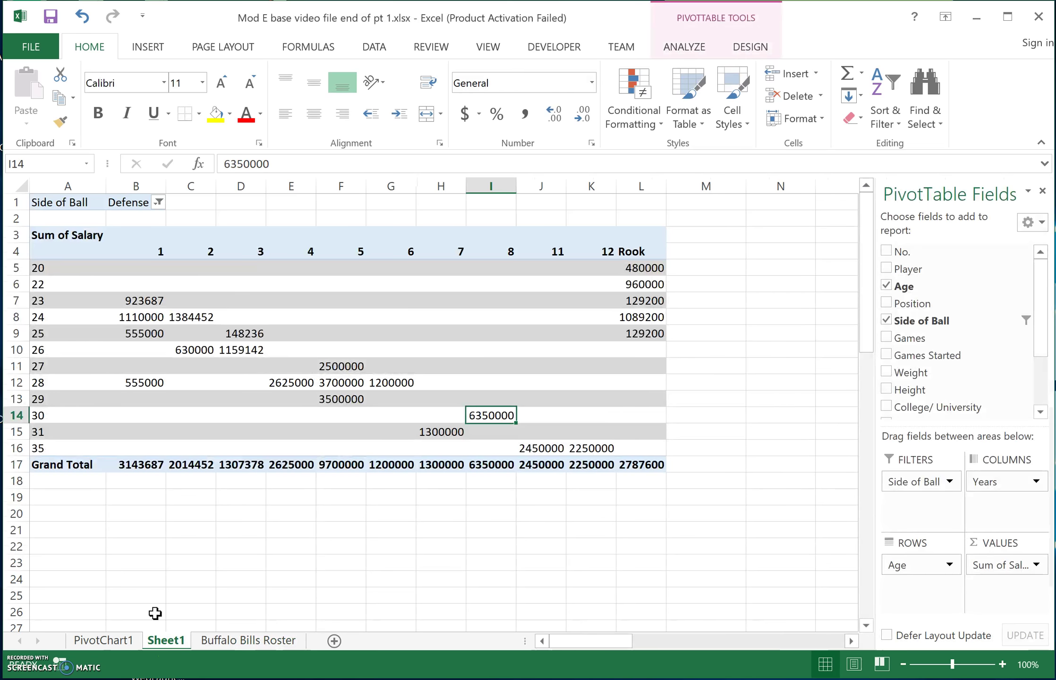
{"action": "left_click", "coordinate": [369, 342]}
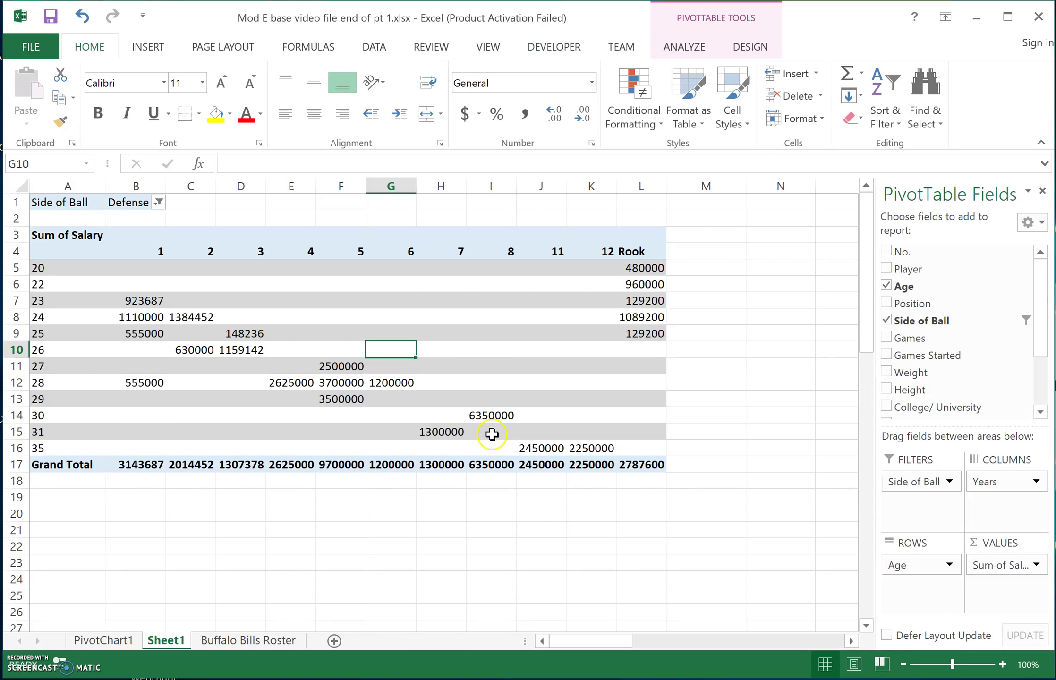
{"action": "left_click", "coordinate": [683, 43]}
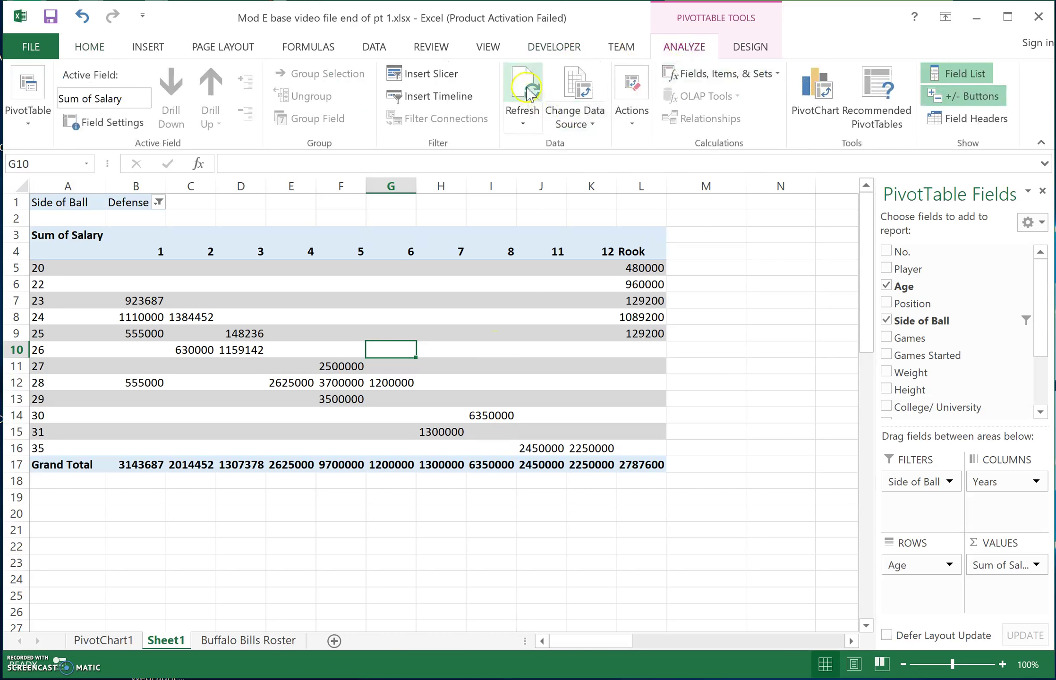
{"action": "left_click", "coordinate": [104, 642]}
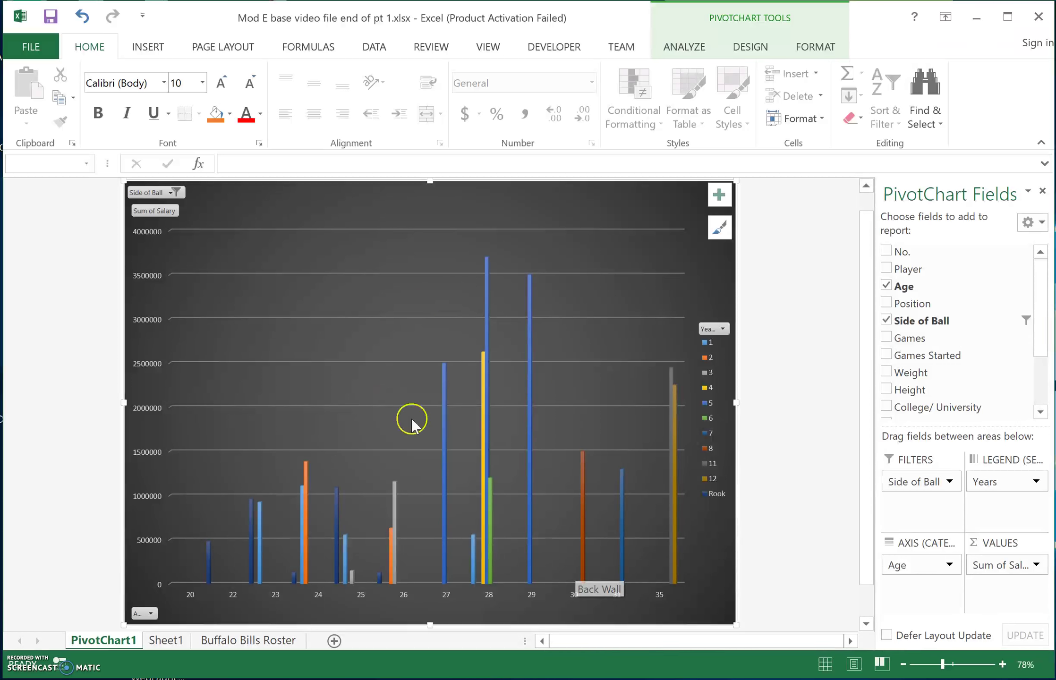
Undo the pivot table refresh and the source salary change, and check the chart on PivotChart1
{"action": "left_click", "coordinate": [165, 640]}
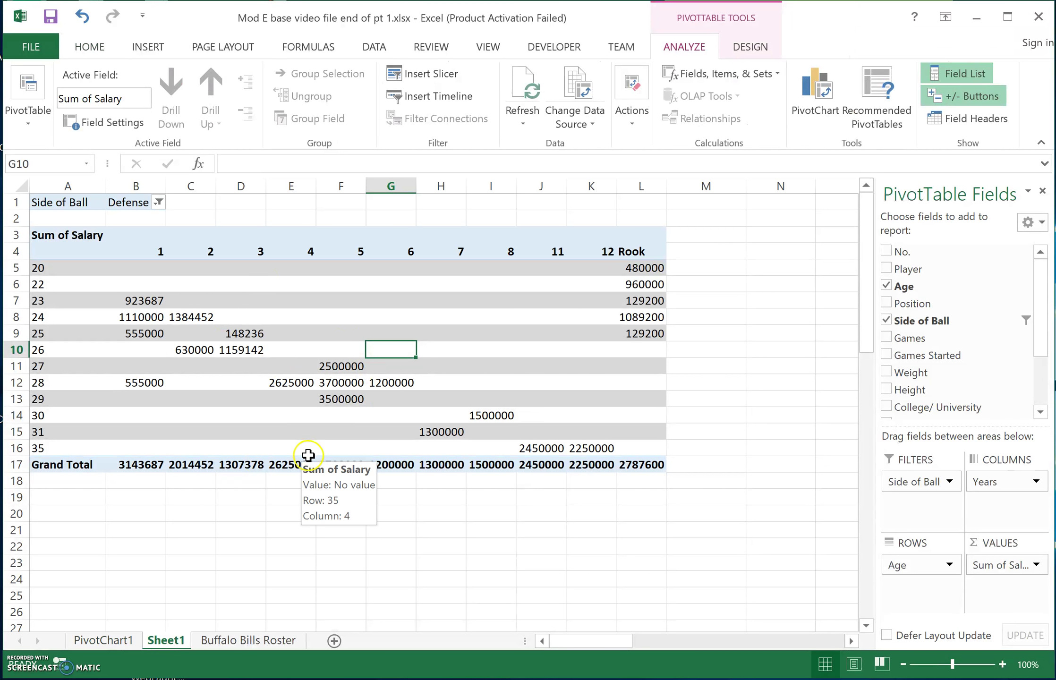
{"action": "left_click", "coordinate": [83, 17]}
{"action": "left_click", "coordinate": [84, 17]}
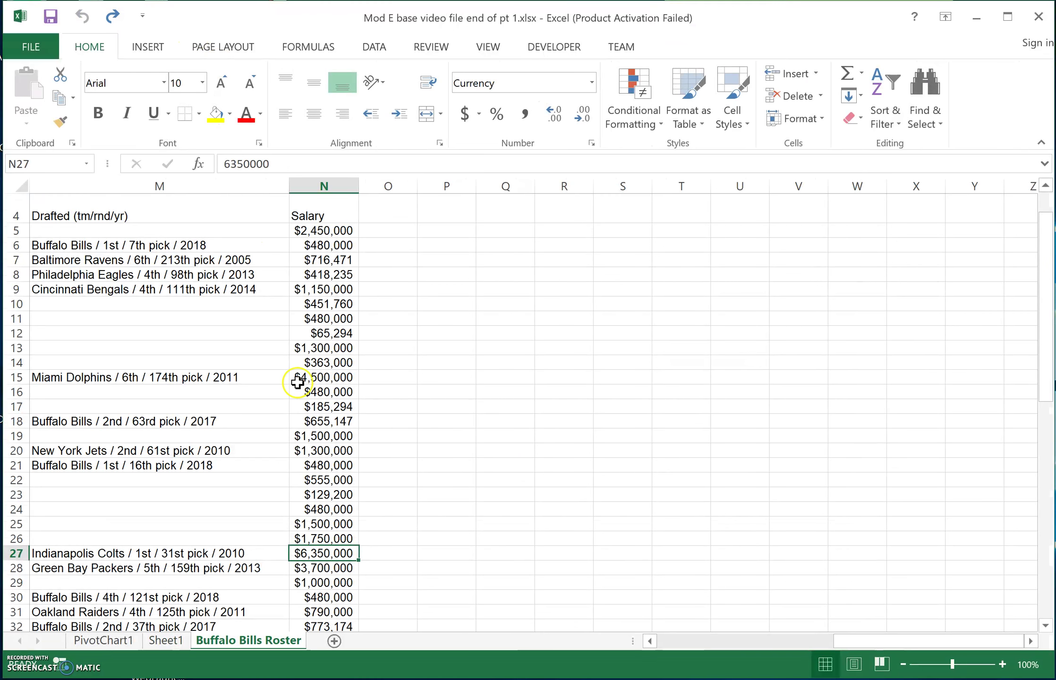
{"action": "left_click", "coordinate": [122, 643]}
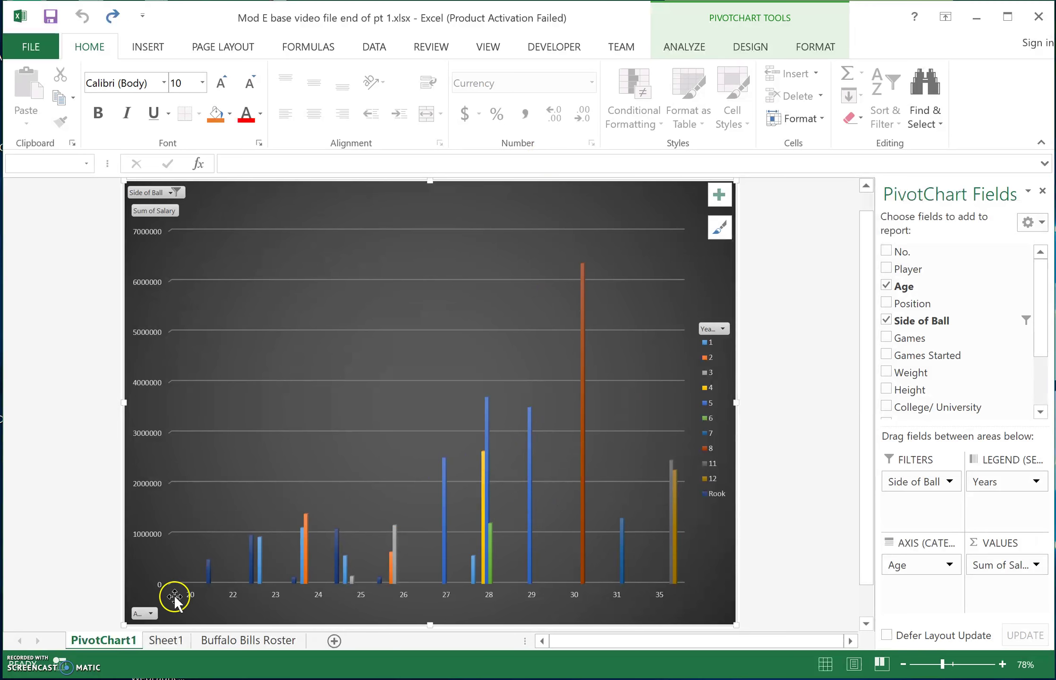
Swap the pivot table fields on Sheet1 so Years is in rows and Age in columns, and view the PivotChart
{"action": "left_click", "coordinate": [166, 640]}
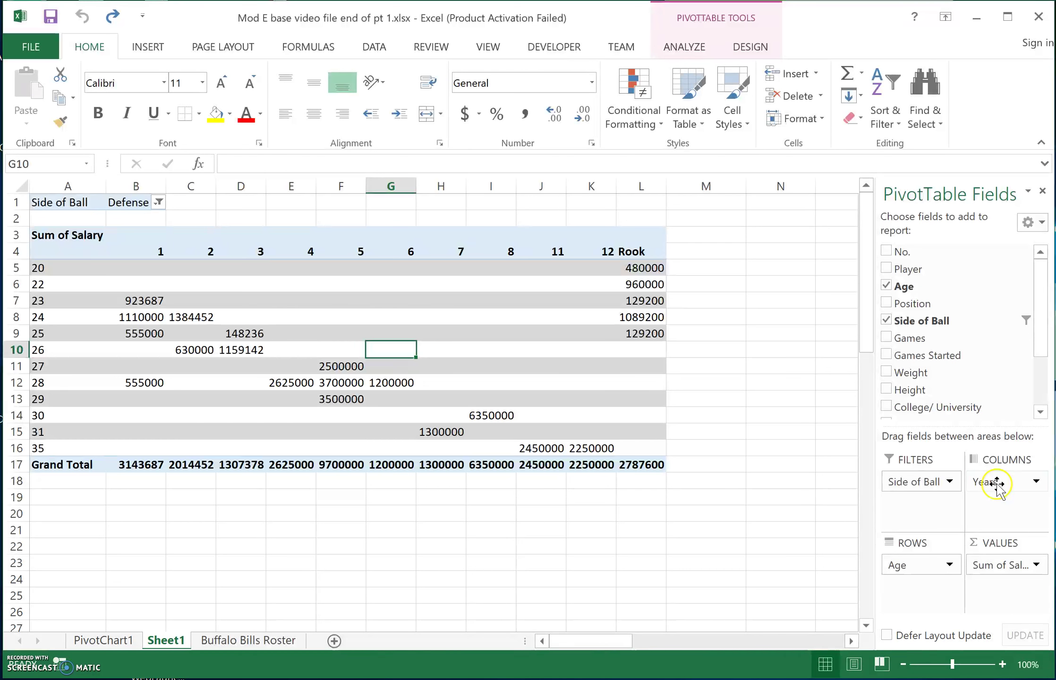
{"action": "left_click_drag", "start_coordinate": [994, 486], "coordinate": [919, 588]}
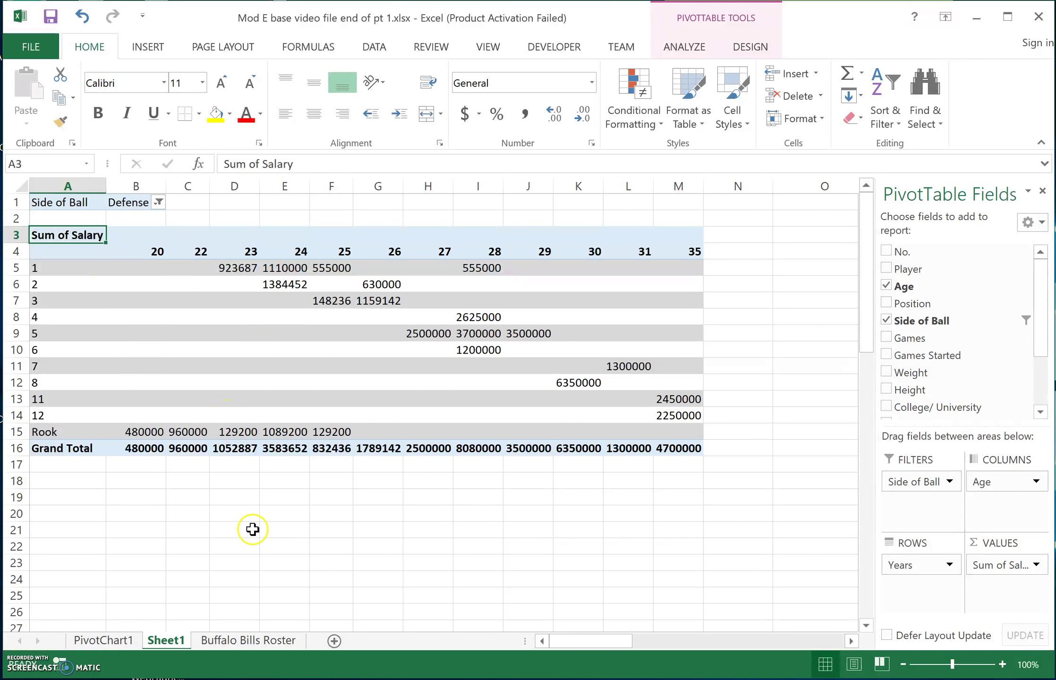
{"action": "left_click", "coordinate": [110, 641]}
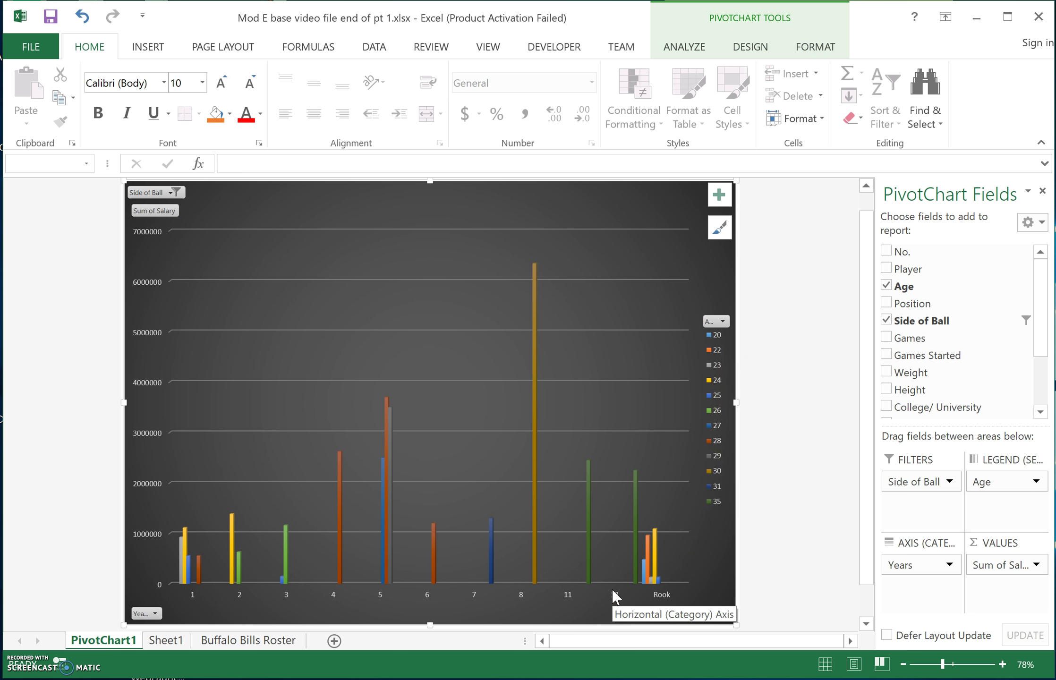
Filter the PivotChart's Side of Ball to Offense and check the pivot table on Sheet1
{"action": "left_click", "coordinate": [174, 192]}
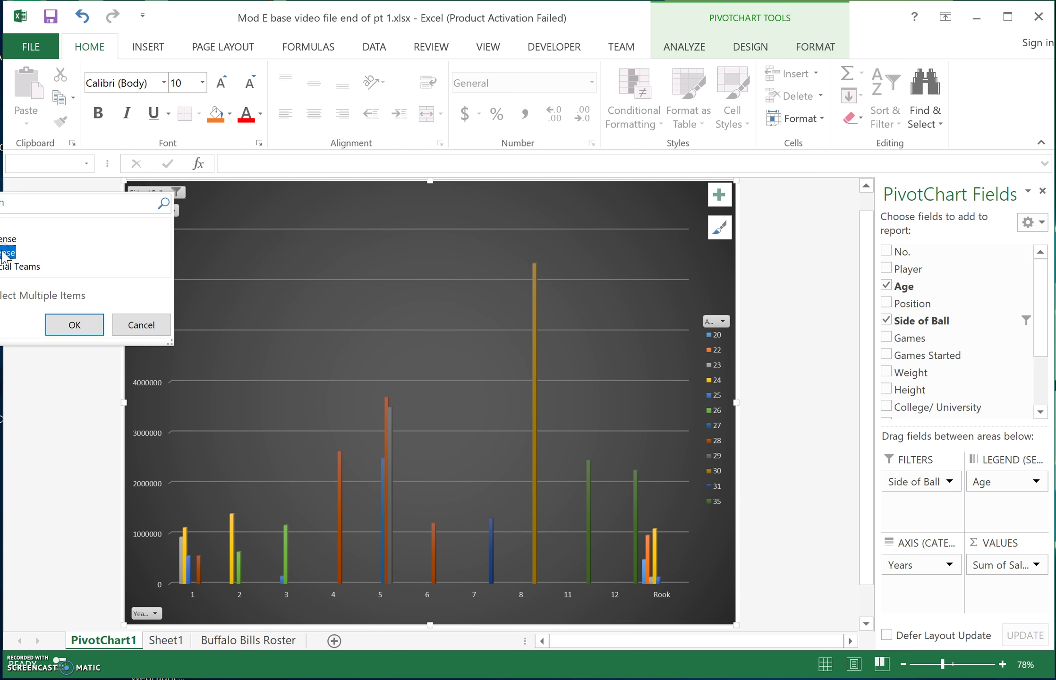
{"action": "left_click", "coordinate": [77, 325]}
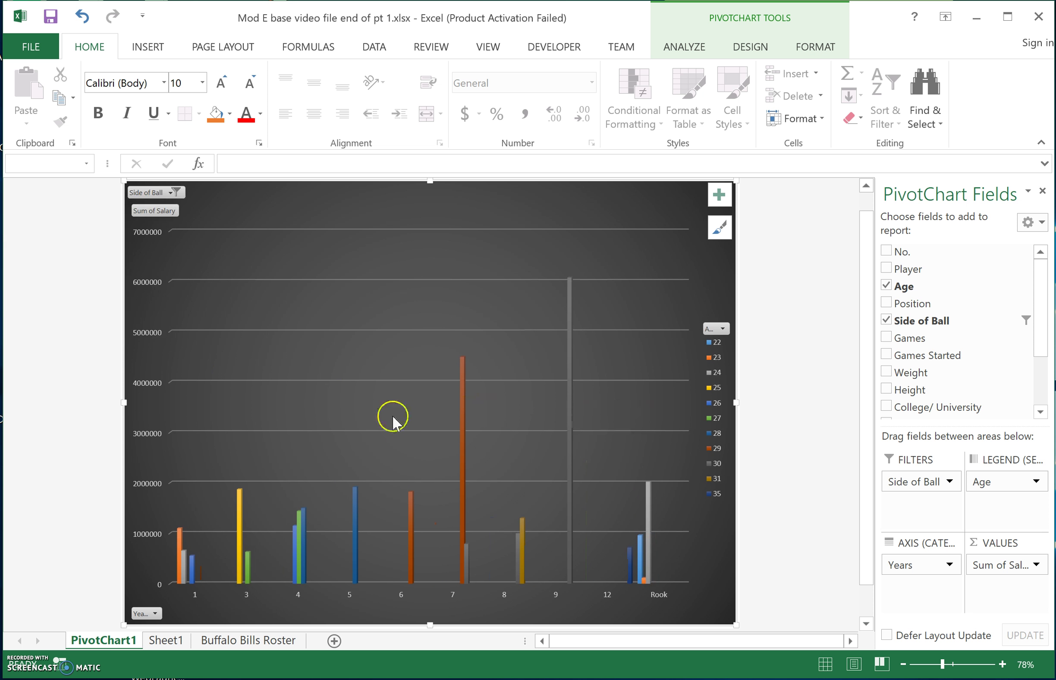
{"action": "left_click", "coordinate": [165, 640]}
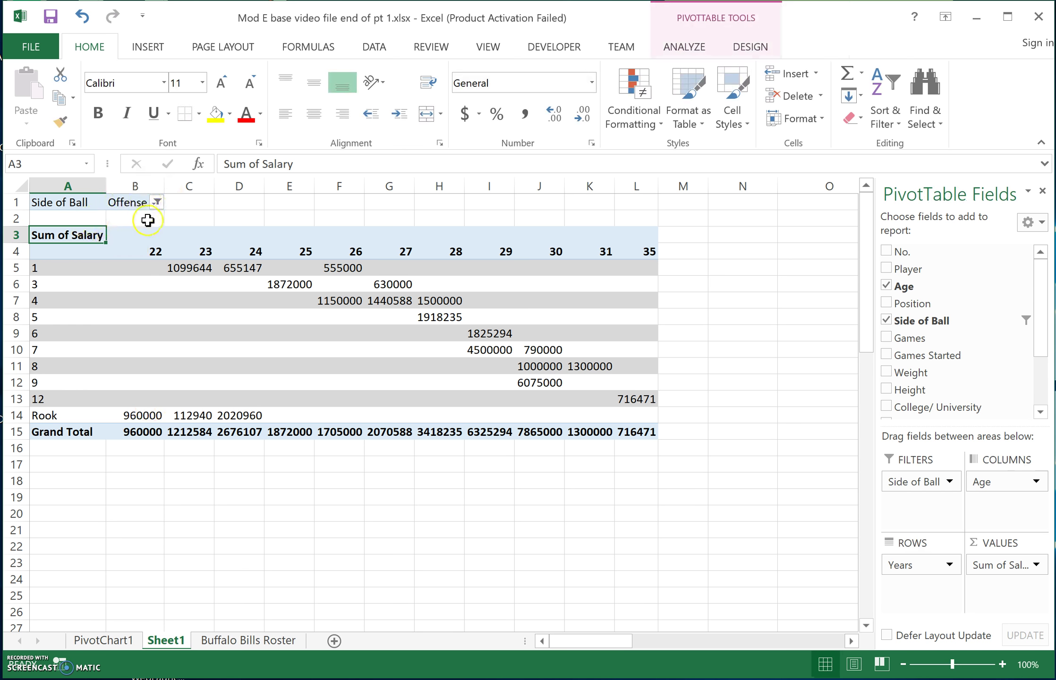
{"action": "mouse_move", "coordinate": [262, 298]}
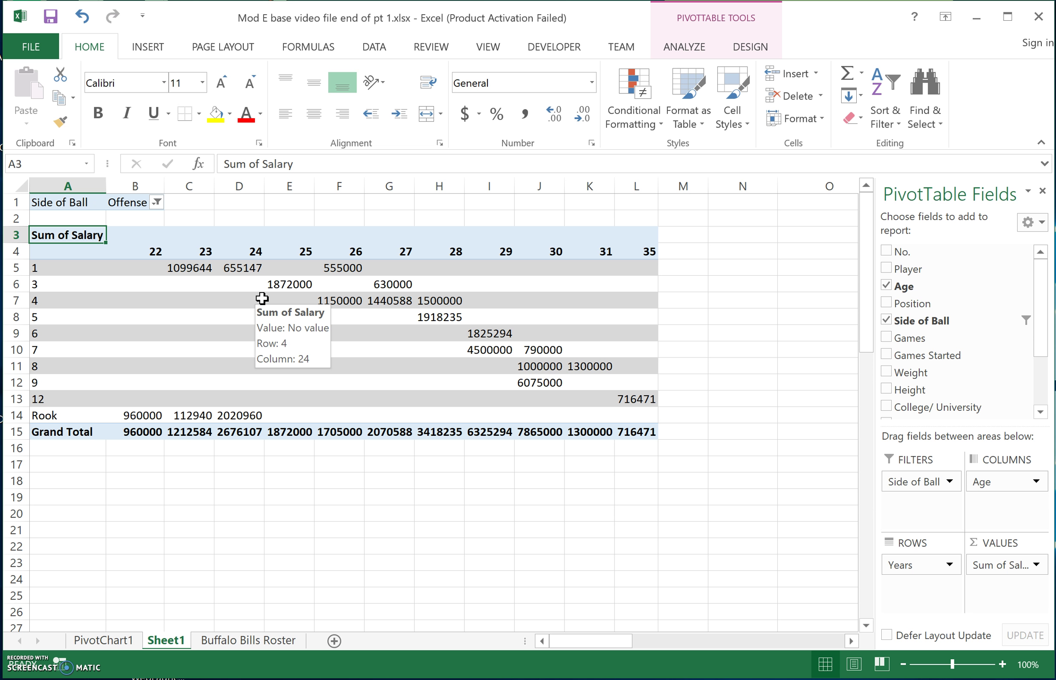
Filter the Age field on the PivotChart1 chart to only 20, 22, 23, 24 and 25
{"action": "left_click", "coordinate": [103, 641]}
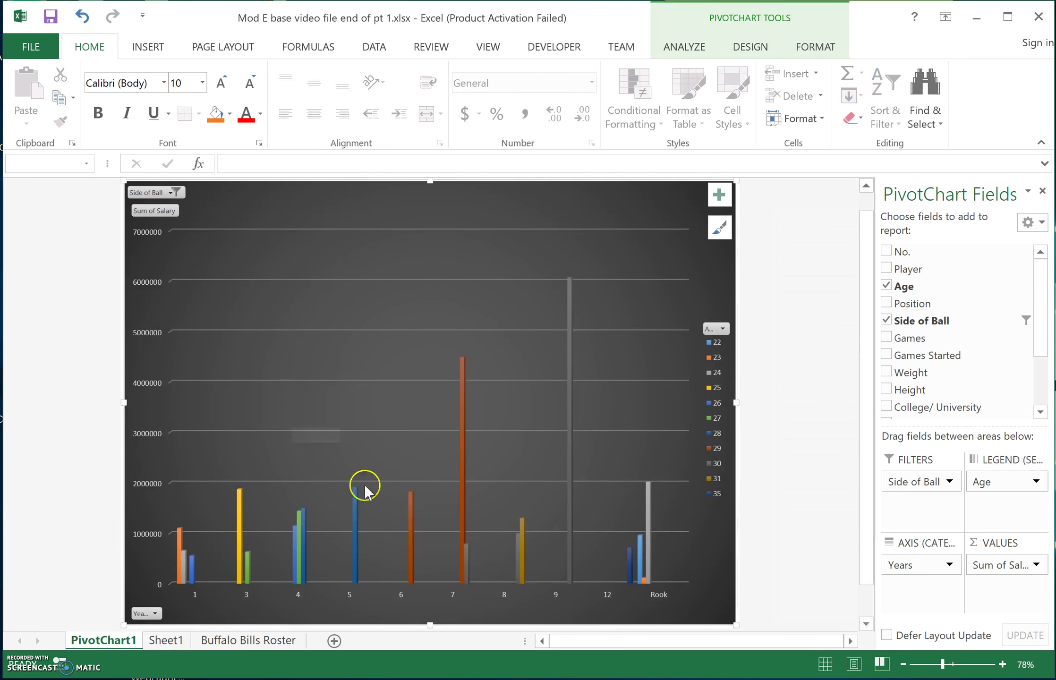
{"action": "left_click", "coordinate": [720, 329]}
{"action": "left_click", "coordinate": [546, 500]}
{"action": "left_click", "coordinate": [535, 489]}
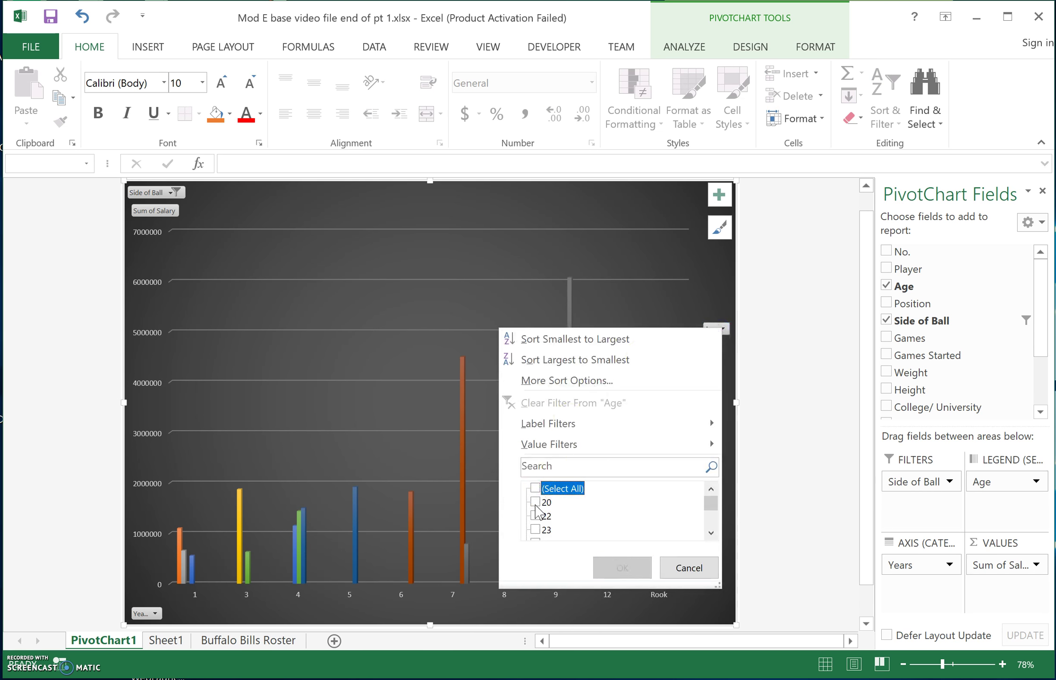
{"action": "left_click", "coordinate": [536, 502]}
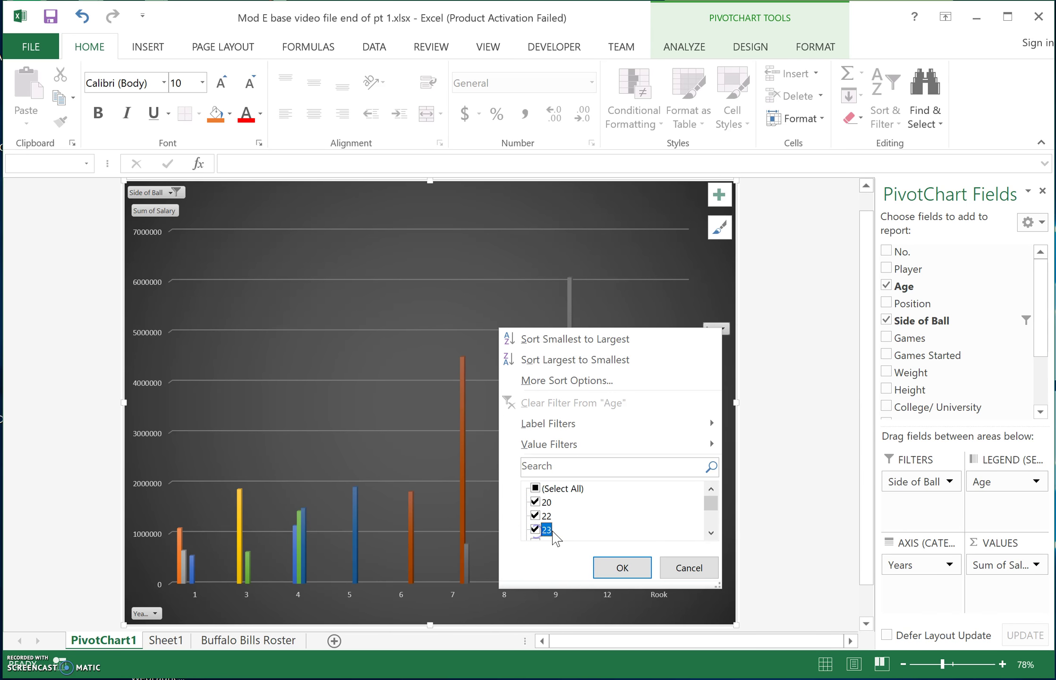
{"action": "left_click", "coordinate": [711, 533]}
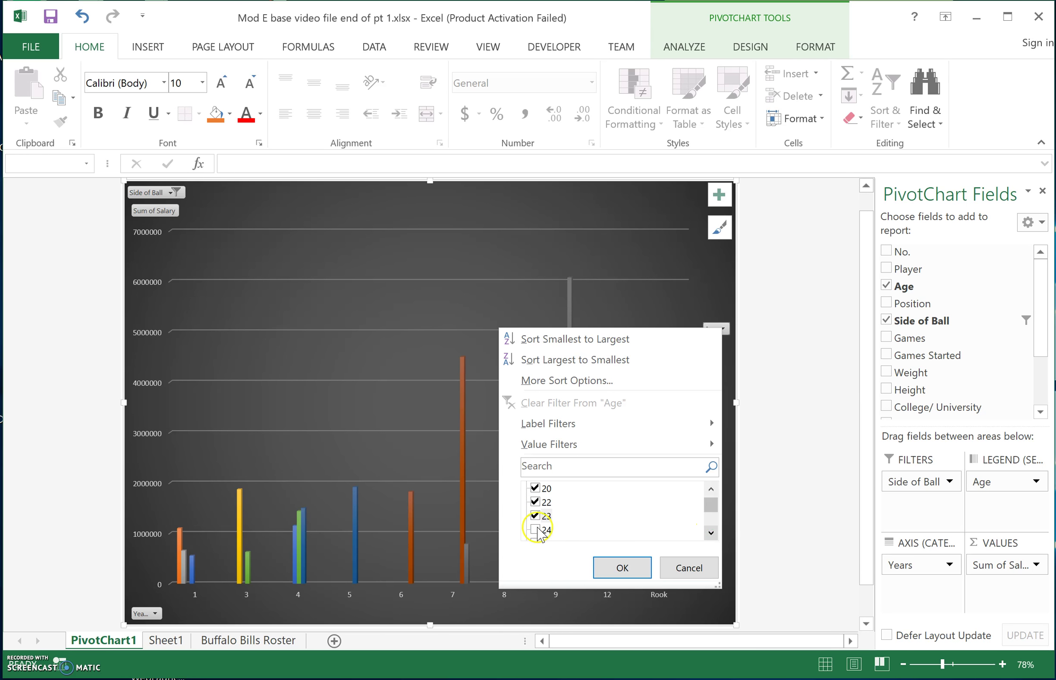
{"action": "left_click", "coordinate": [710, 533]}
{"action": "left_click", "coordinate": [633, 567]}
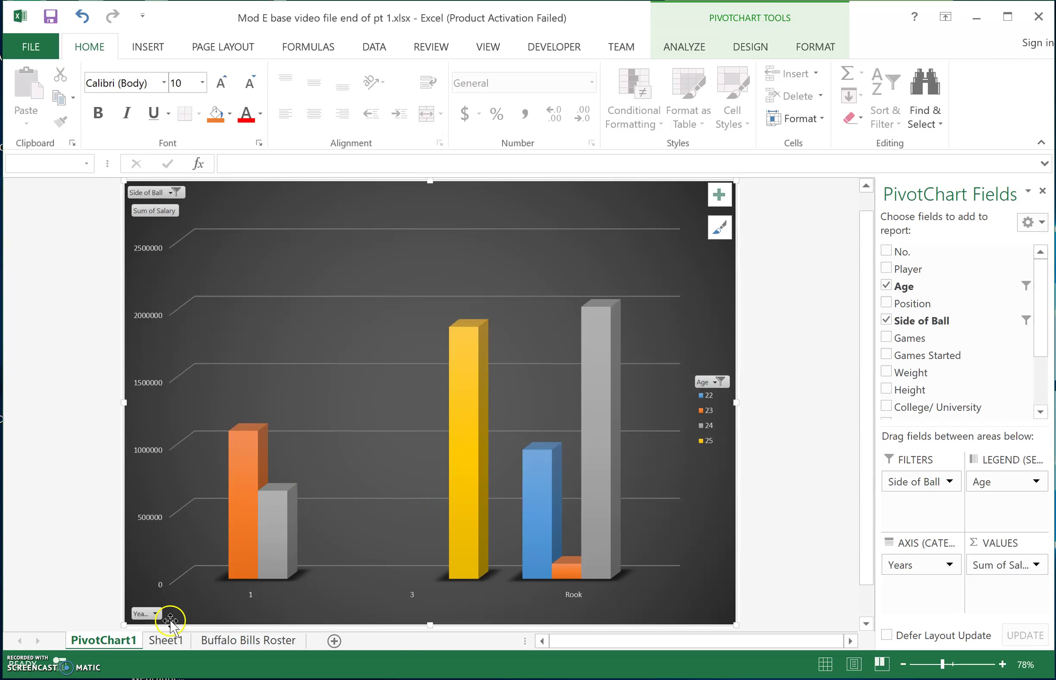
Examine the rows for 1 year, 3 years and Rook in the pivot table on Sheet1
{"action": "left_click", "coordinate": [166, 643]}
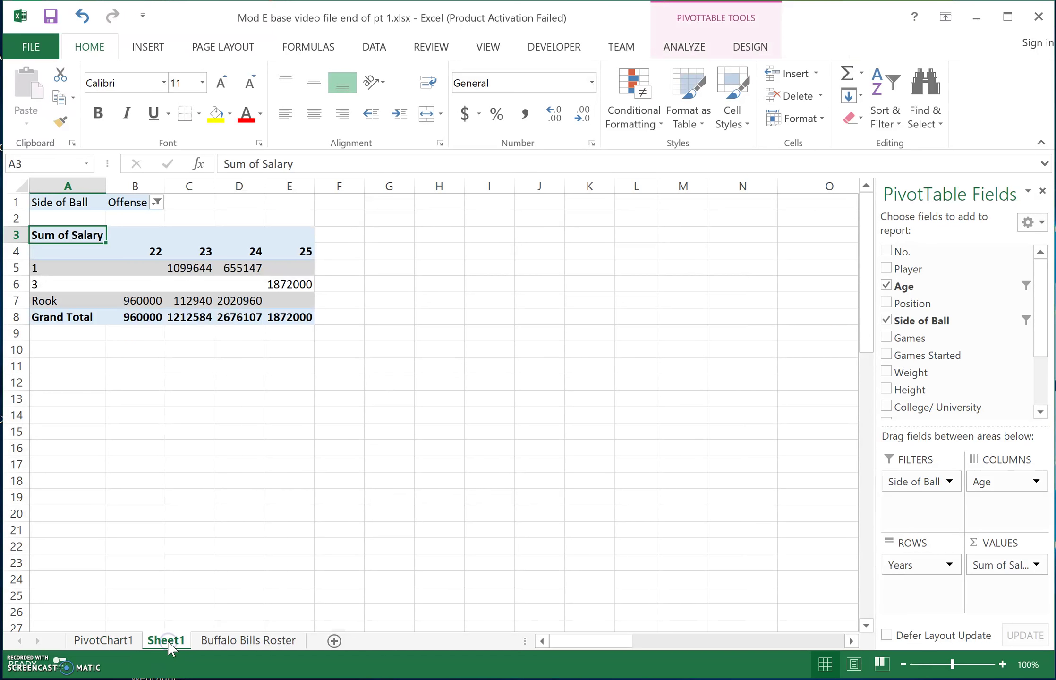
{"action": "left_click", "coordinate": [47, 267]}
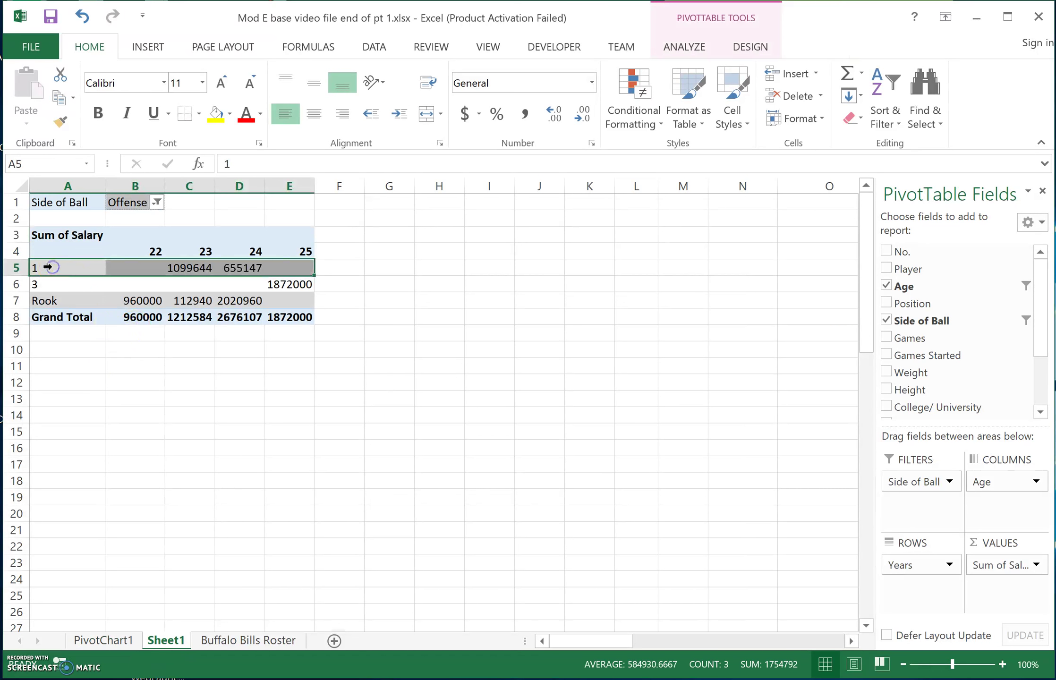
{"action": "left_click", "coordinate": [50, 283]}
{"action": "left_click", "coordinate": [51, 302]}
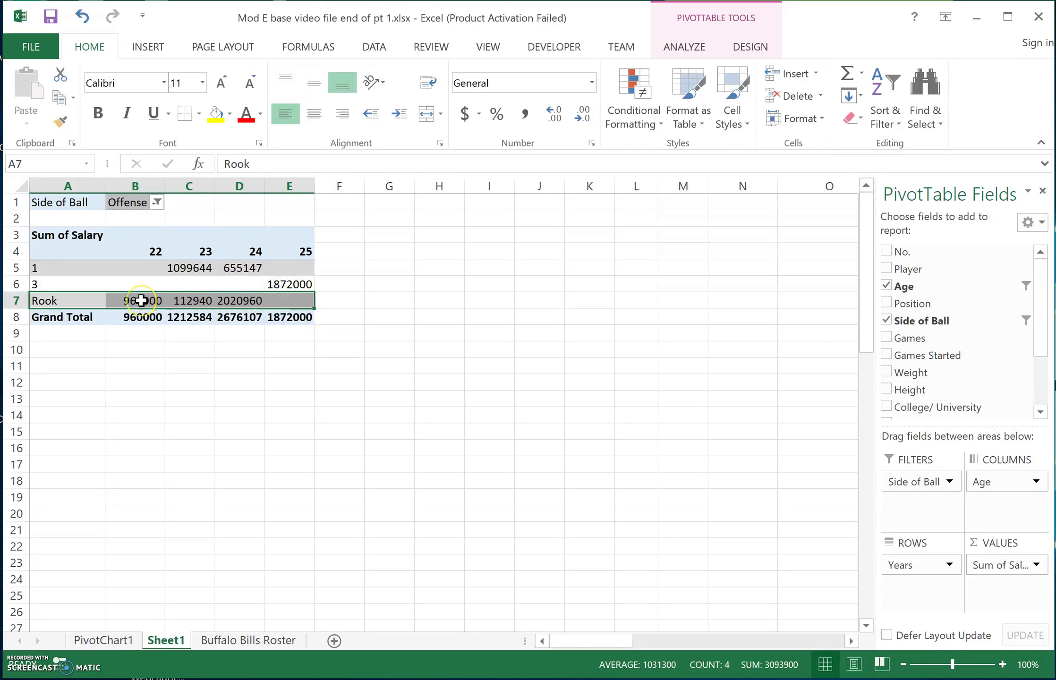
{"action": "mouse_move", "coordinate": [141, 301]}
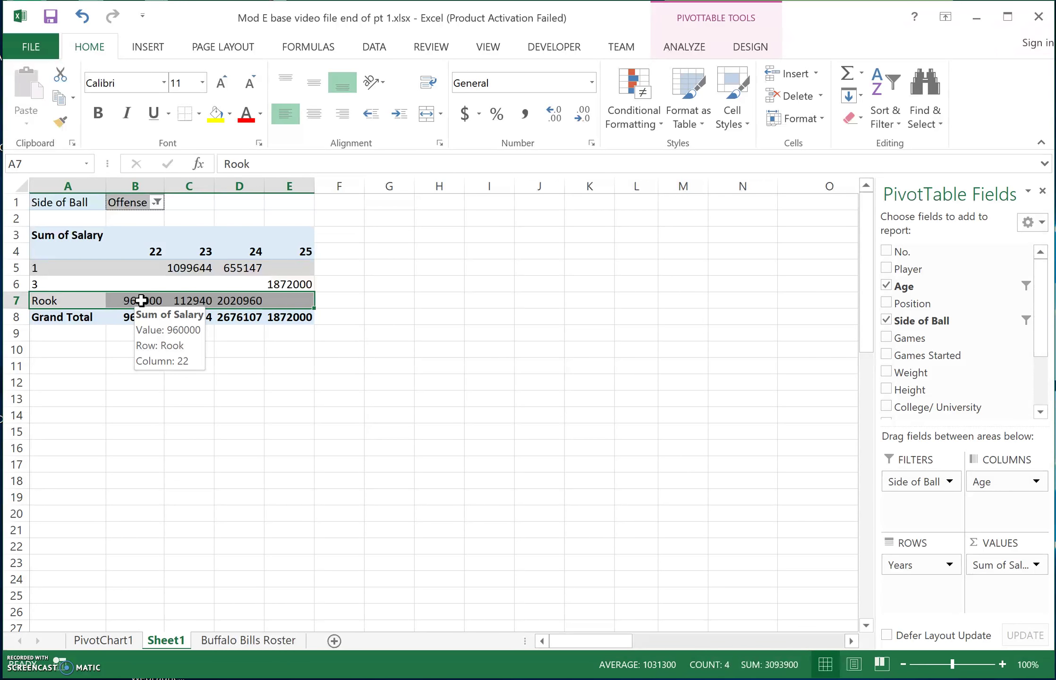
Return to the PivotChart1 sheet and look over the analysis commands available for the PivotChart
{"action": "left_click", "coordinate": [116, 640]}
{"action": "mouse_move", "coordinate": [608, 499]}
{"action": "left_click", "coordinate": [639, 212]}
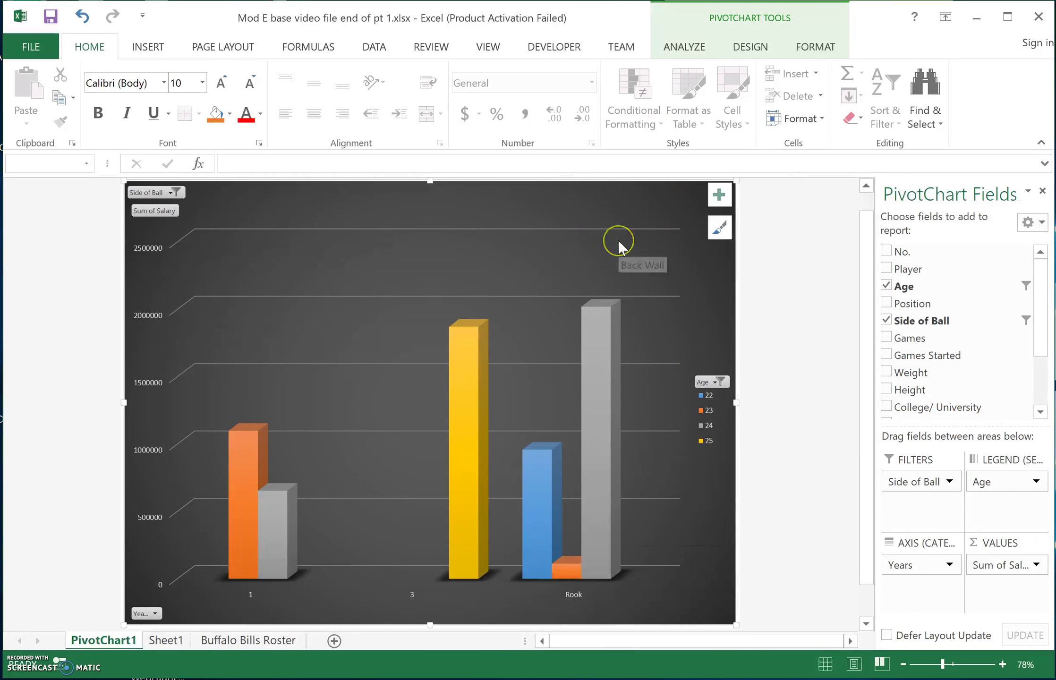
{"action": "left_click", "coordinate": [704, 48]}
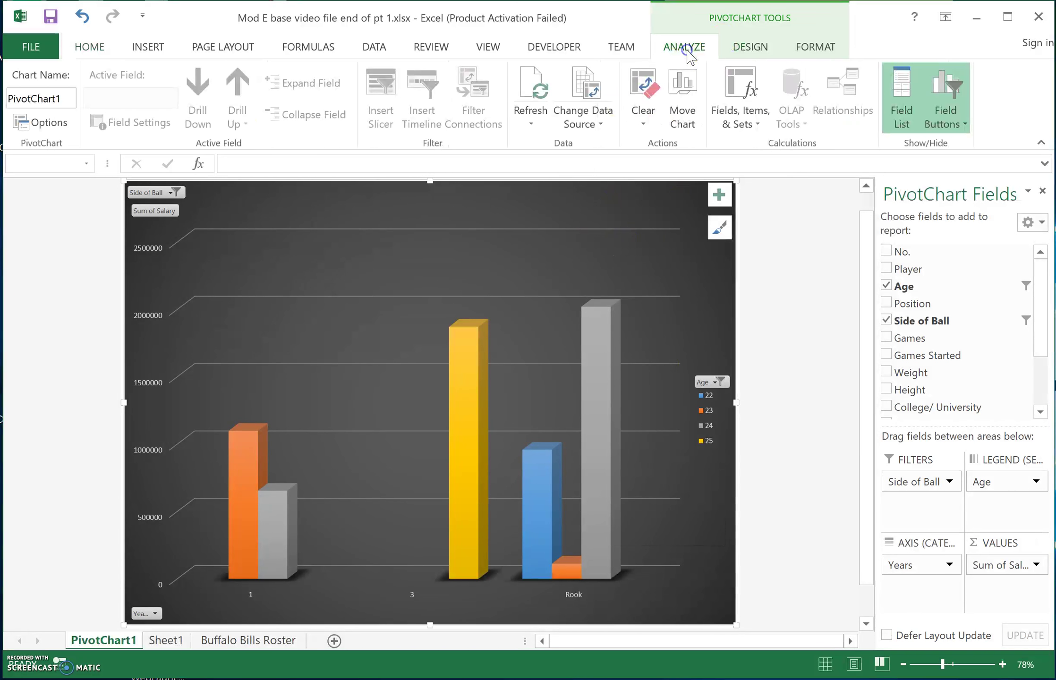
{"action": "left_click", "coordinate": [915, 93]}
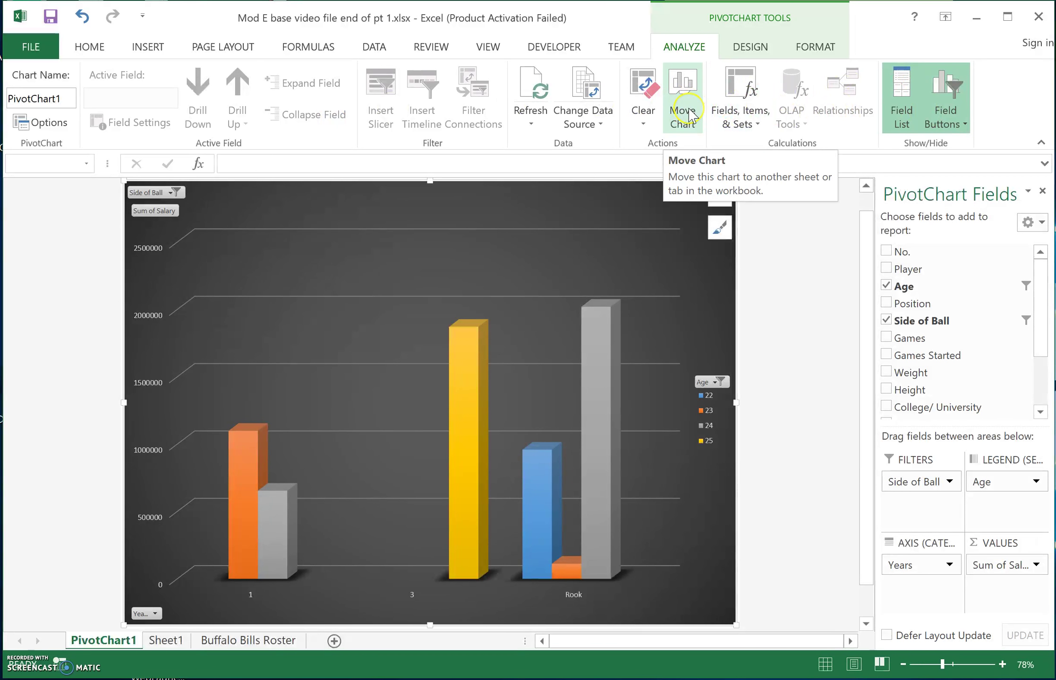
Look over the design options for the PivotChart, including the quick layouts and the list of chart elements
{"action": "left_click", "coordinate": [752, 48]}
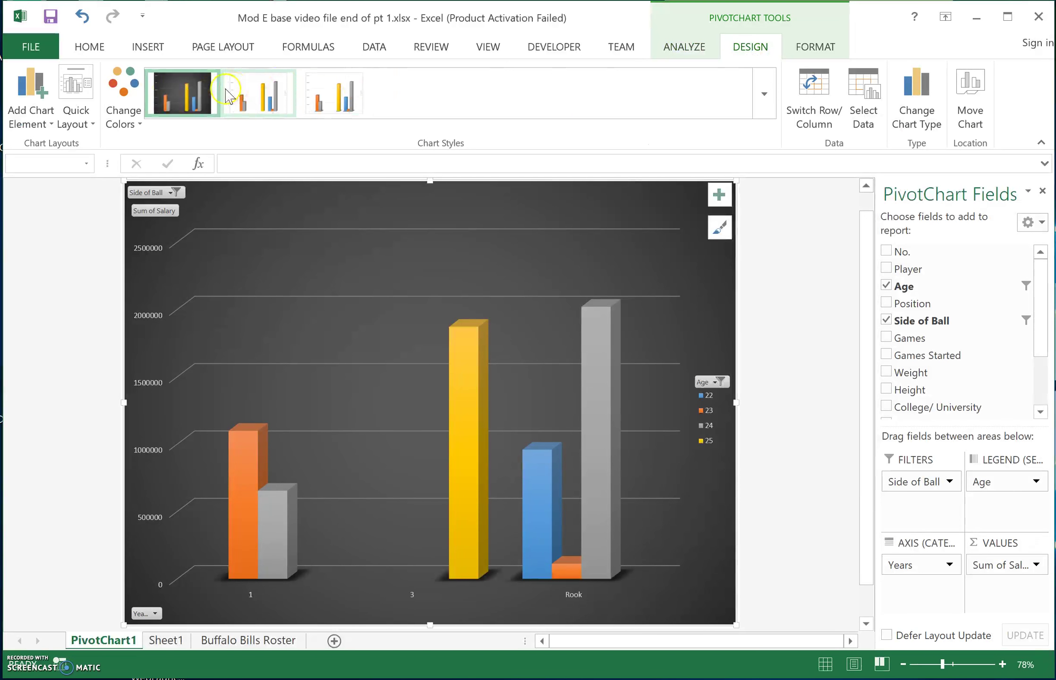
{"action": "left_click", "coordinate": [77, 127]}
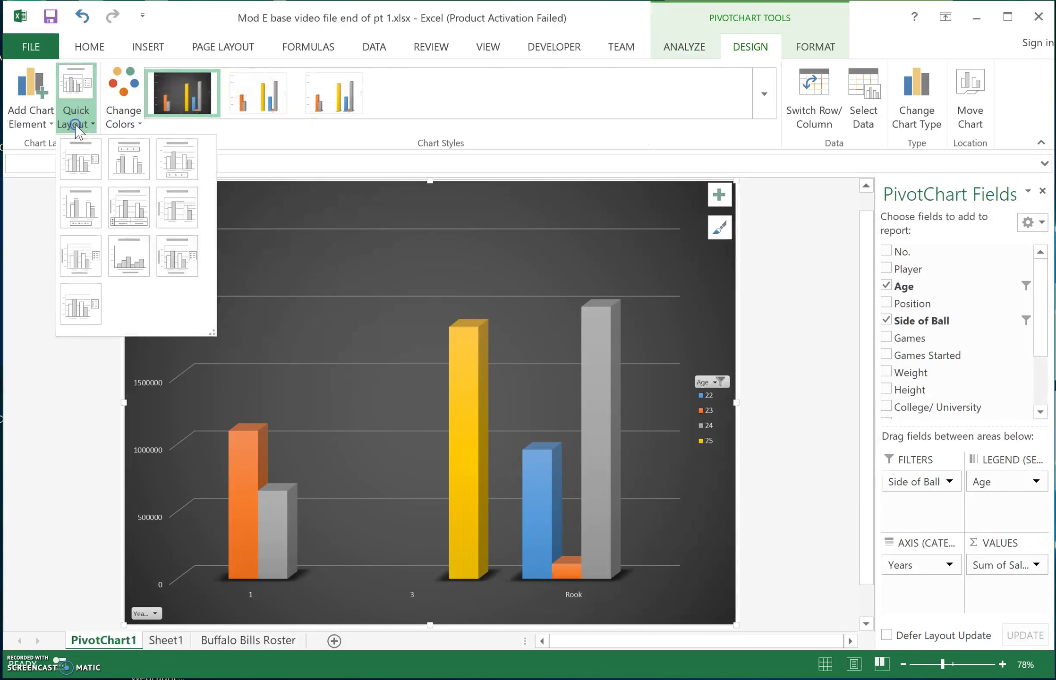
{"action": "right_click", "coordinate": [50, 135]}
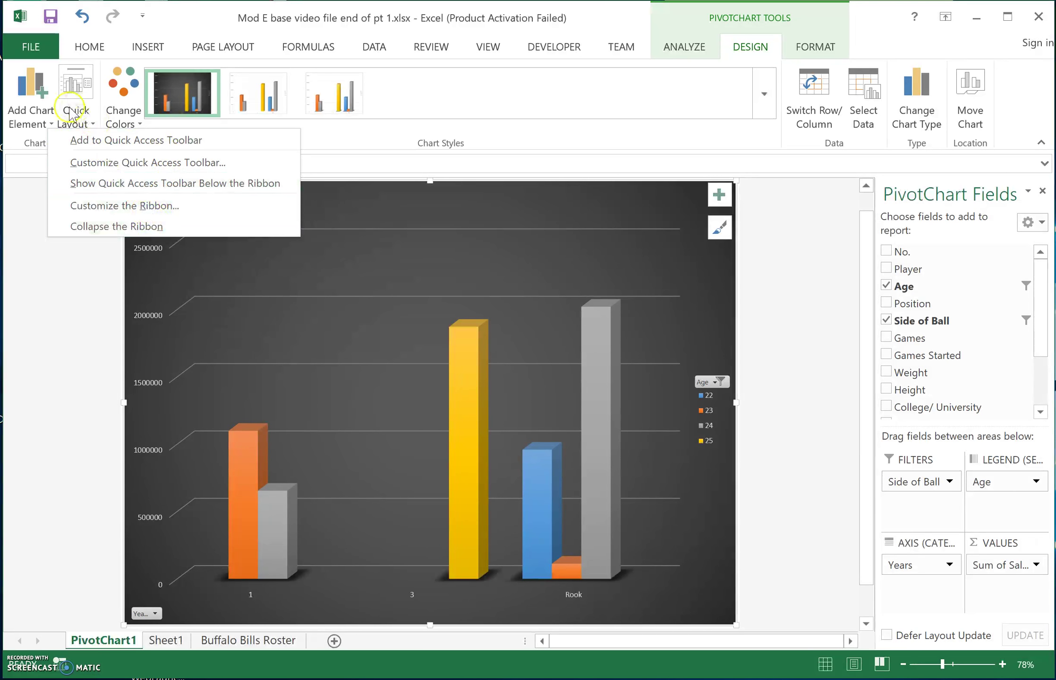
{"action": "left_click", "coordinate": [492, 272]}
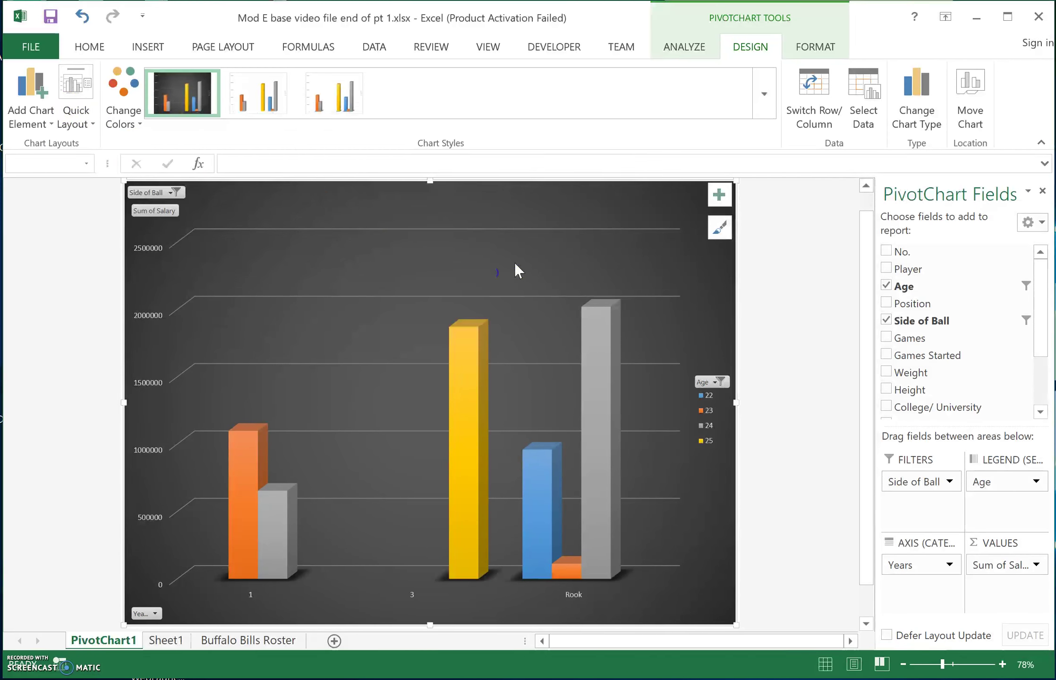
{"action": "left_click", "coordinate": [719, 196]}
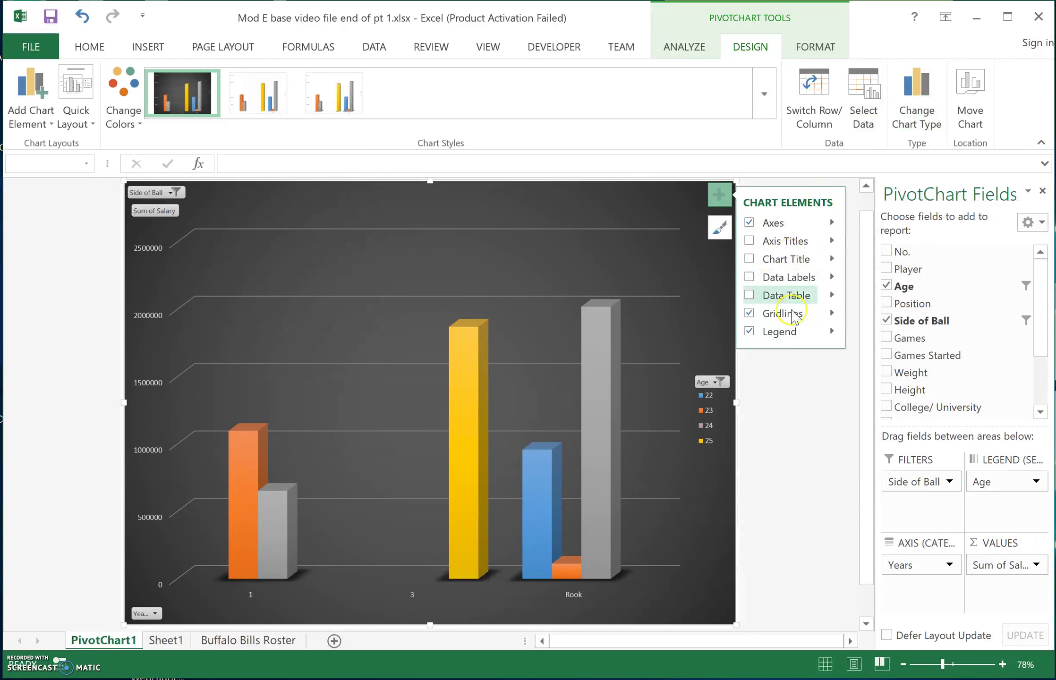
{"action": "left_click", "coordinate": [797, 410]}
{"action": "left_click", "coordinate": [718, 260]}
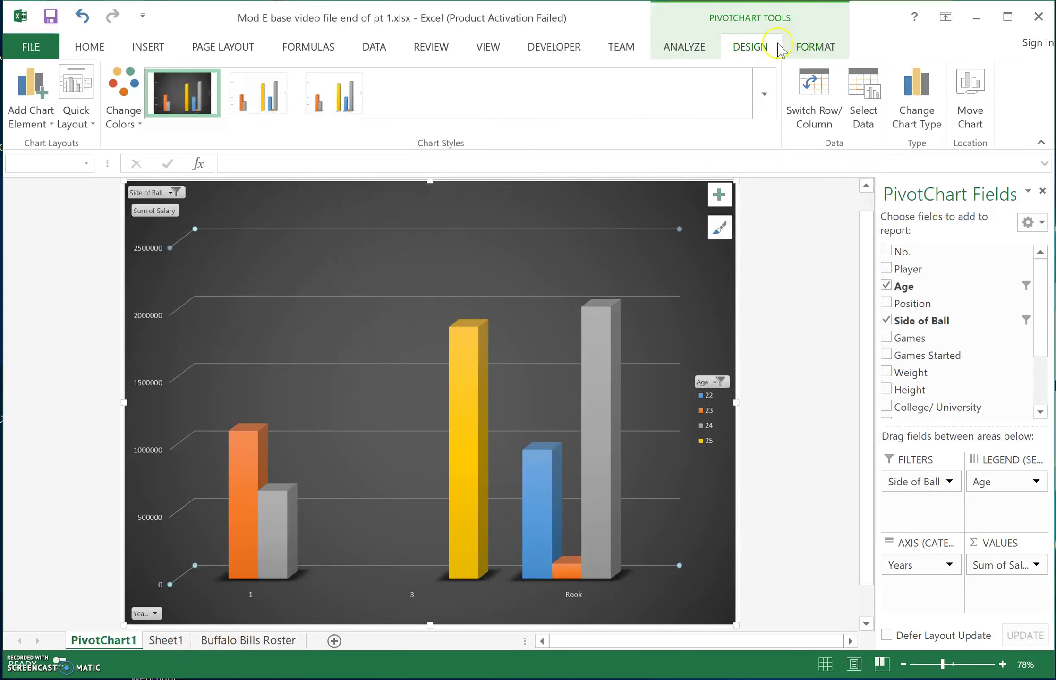
Change the PivotChart's chart type to Line
{"action": "left_click", "coordinate": [916, 118]}
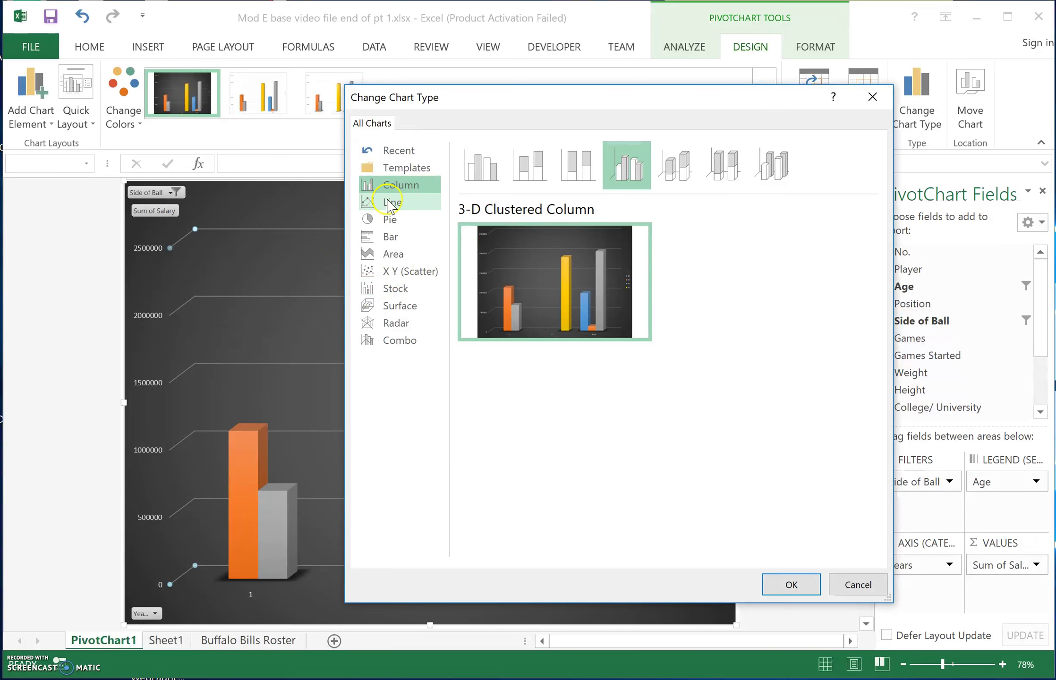
{"action": "left_click", "coordinate": [388, 204]}
{"action": "left_click", "coordinate": [787, 588]}
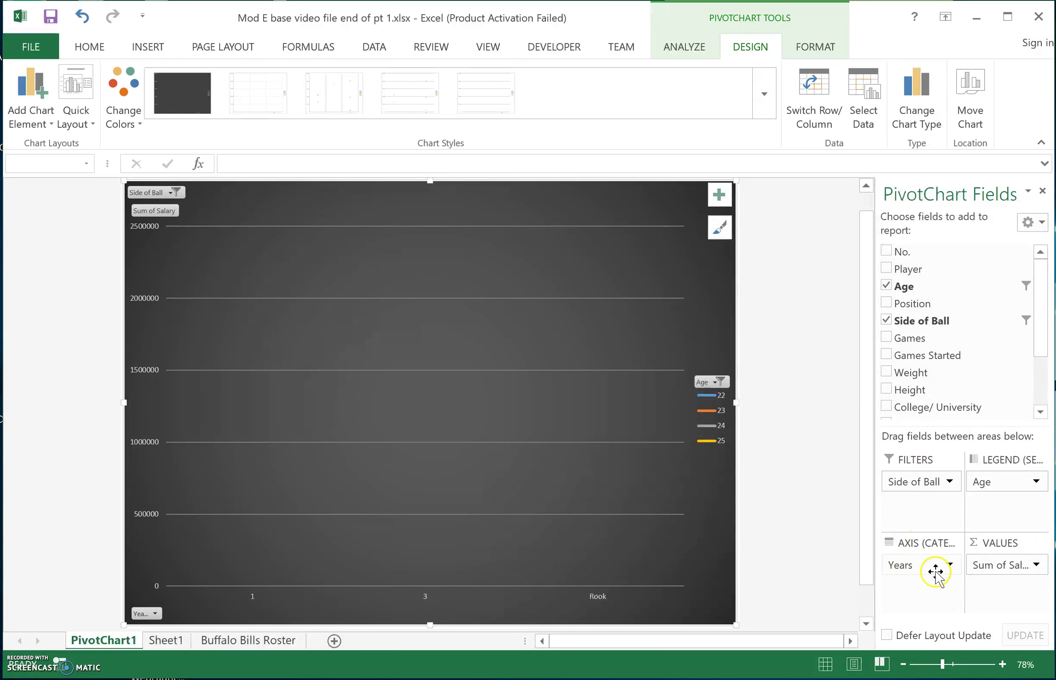
Change the PivotChart's chart type back to 3-D Clustered Column
{"action": "left_click", "coordinate": [914, 107]}
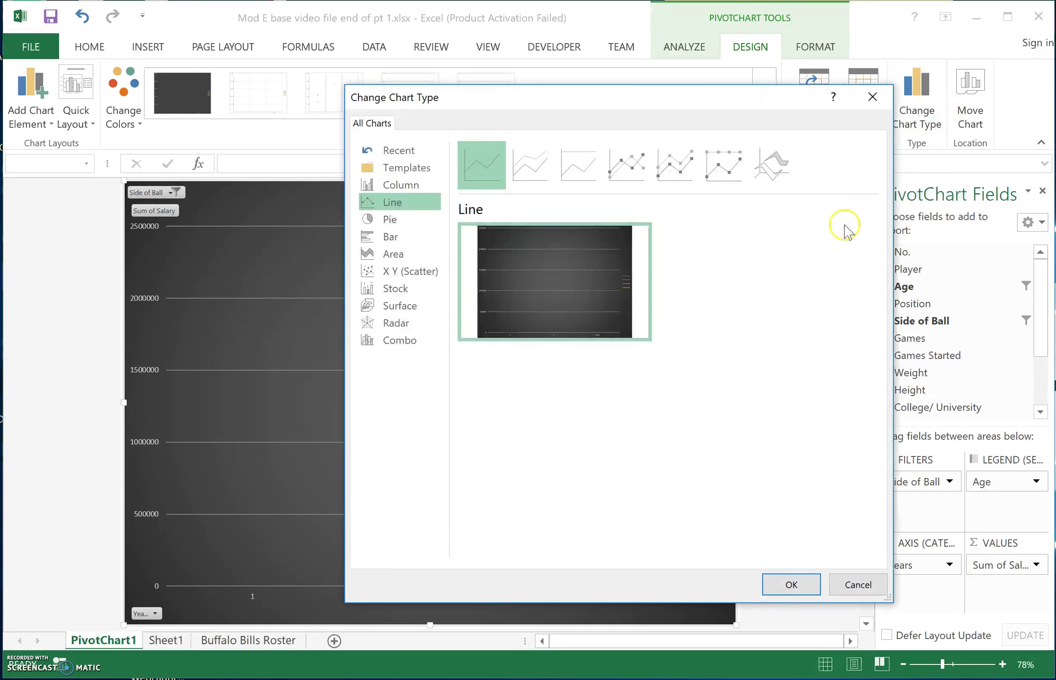
{"action": "left_click", "coordinate": [420, 187]}
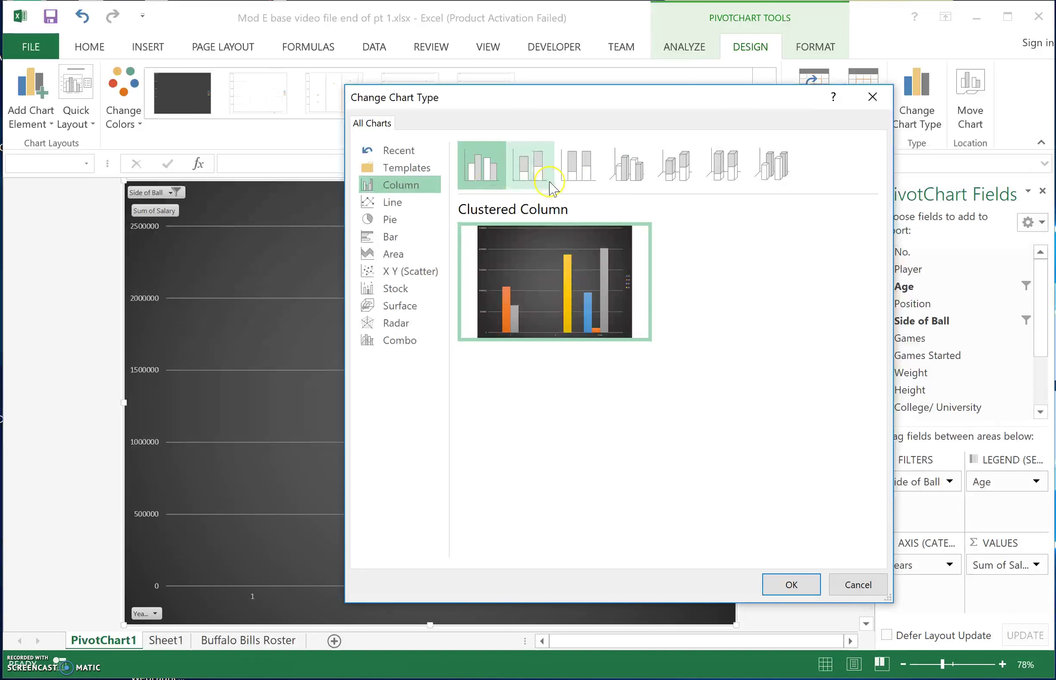
{"action": "left_click", "coordinate": [646, 179]}
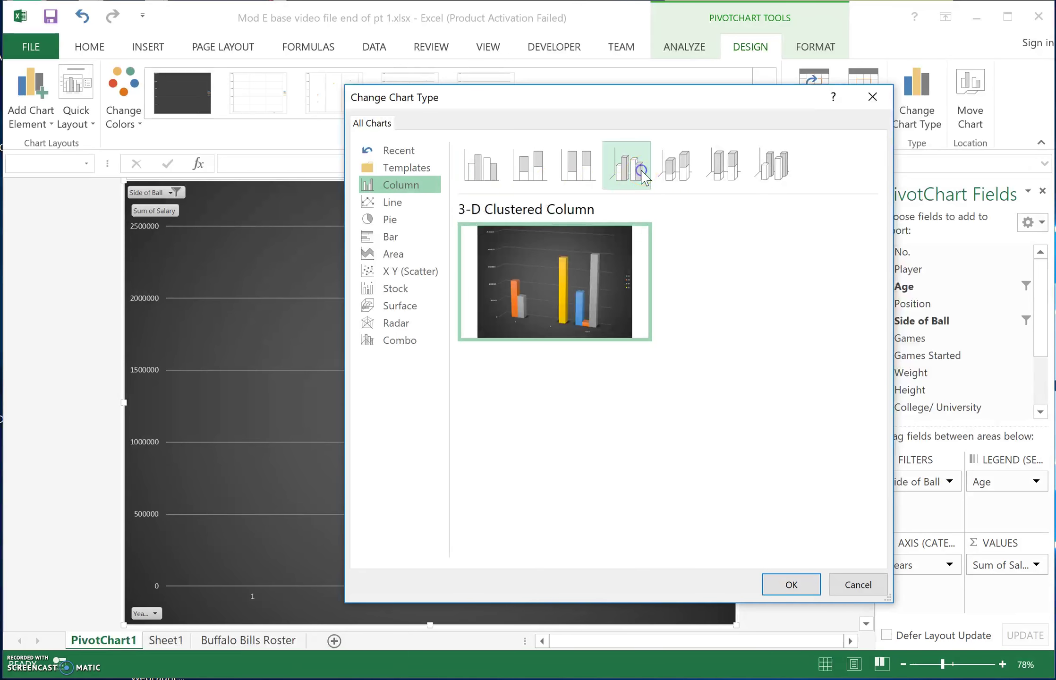
{"action": "left_click", "coordinate": [796, 585]}
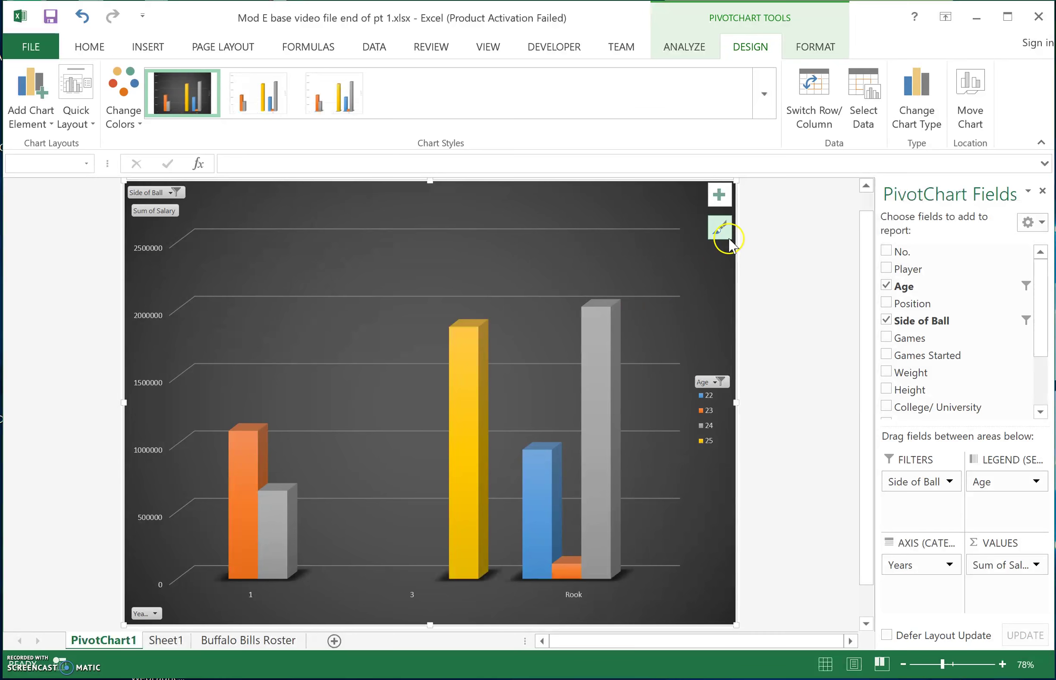
Review the chart elements and the formatting options for the age 24 series and the chart area
{"action": "left_click", "coordinate": [718, 201]}
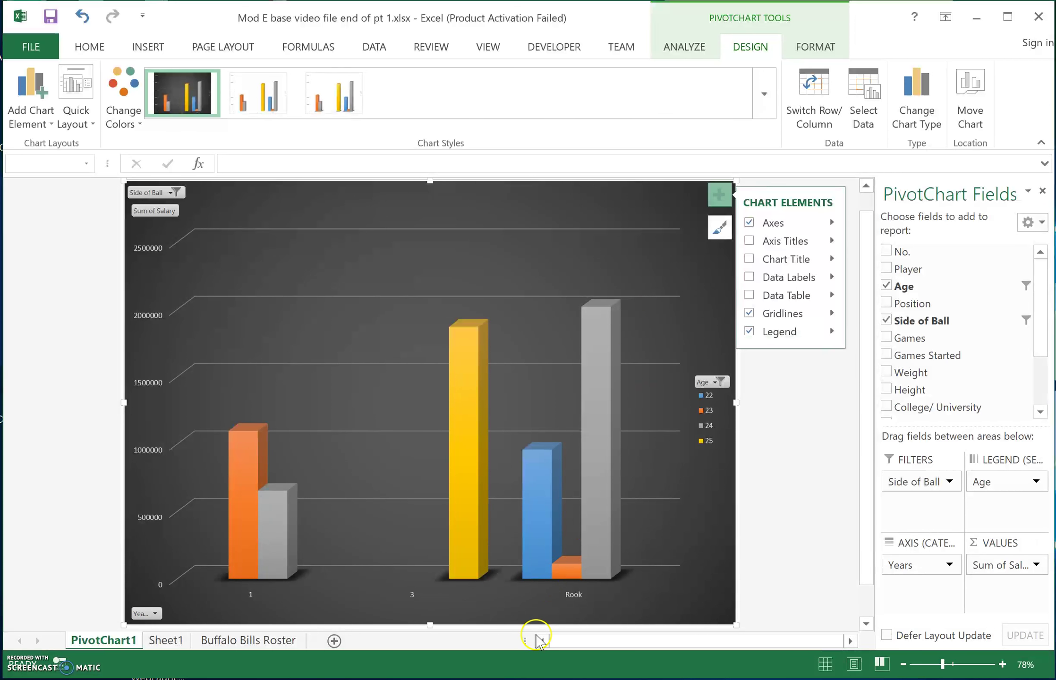
{"action": "left_click", "coordinate": [607, 549]}
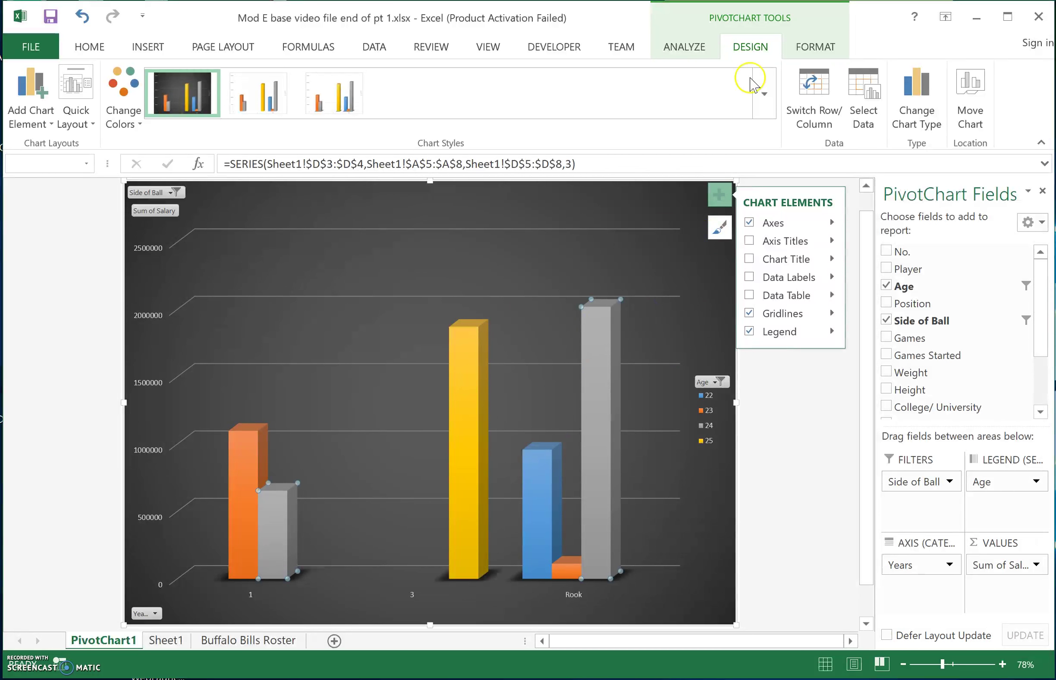
{"action": "left_click", "coordinate": [804, 52]}
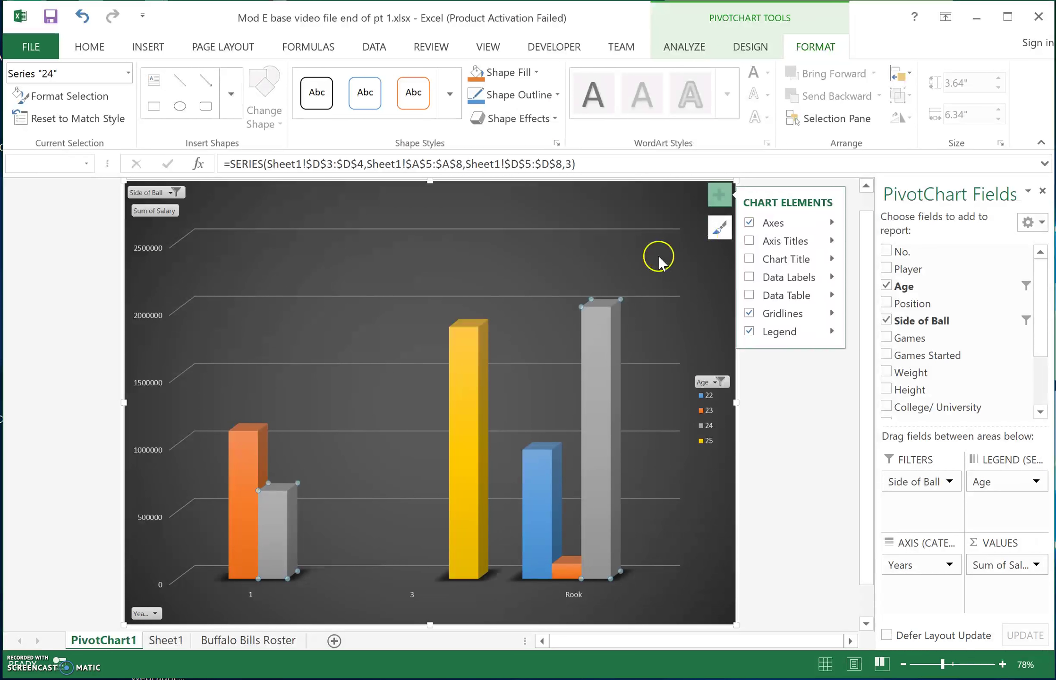
{"action": "left_click", "coordinate": [565, 199]}
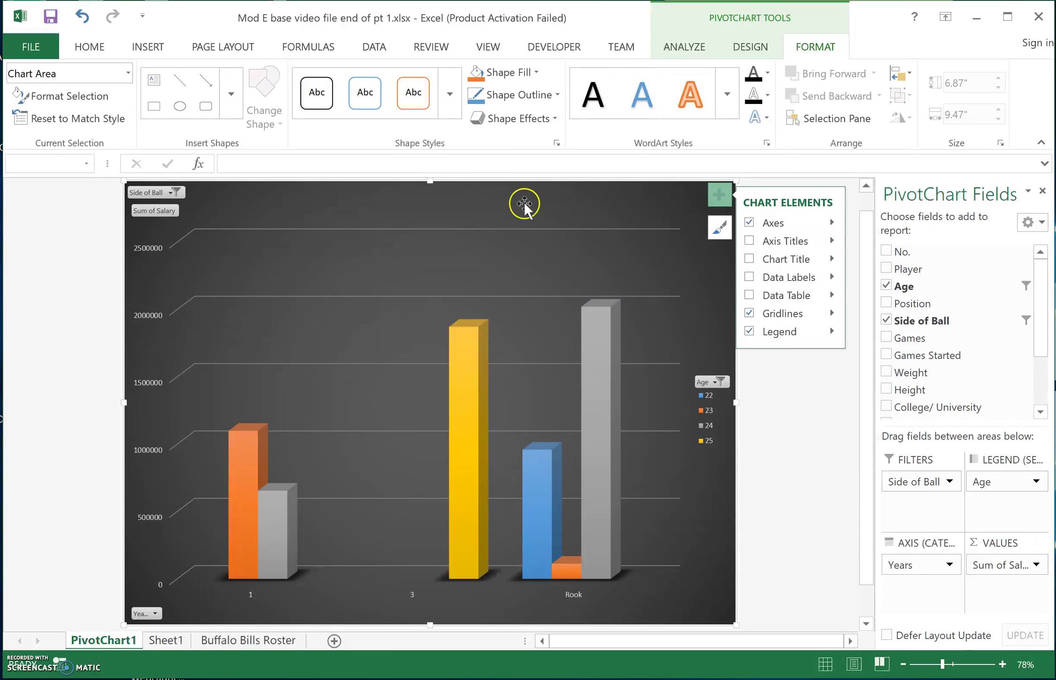
{"action": "left_click", "coordinate": [503, 217]}
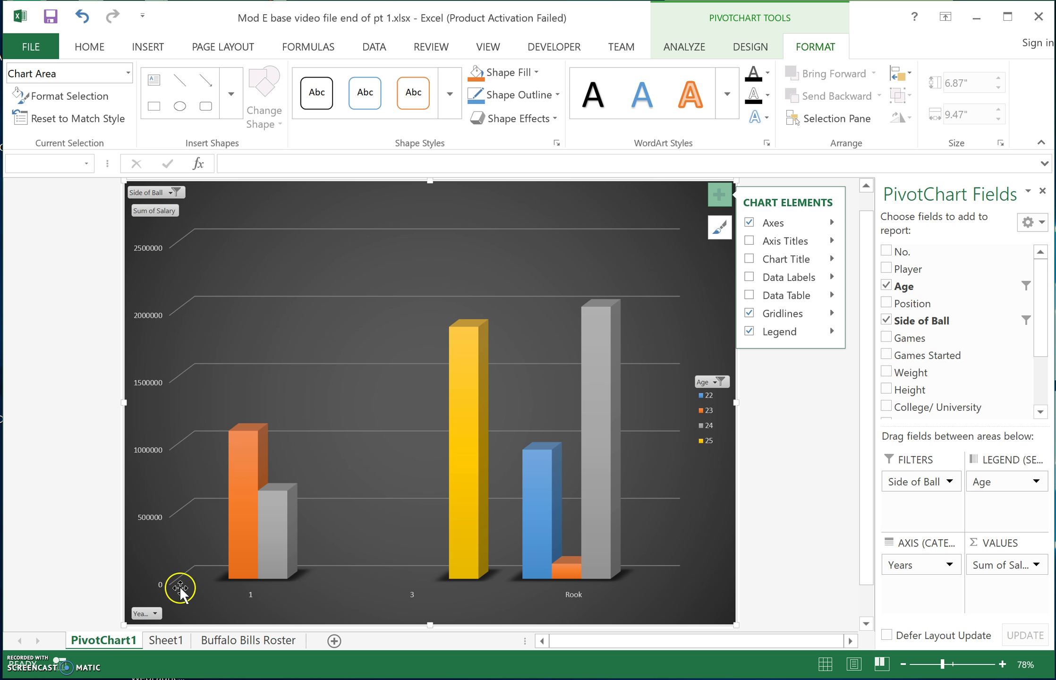
Check the source pivot table on Sheet1 and return to the PivotChart1 sheet
{"action": "left_click", "coordinate": [168, 643]}
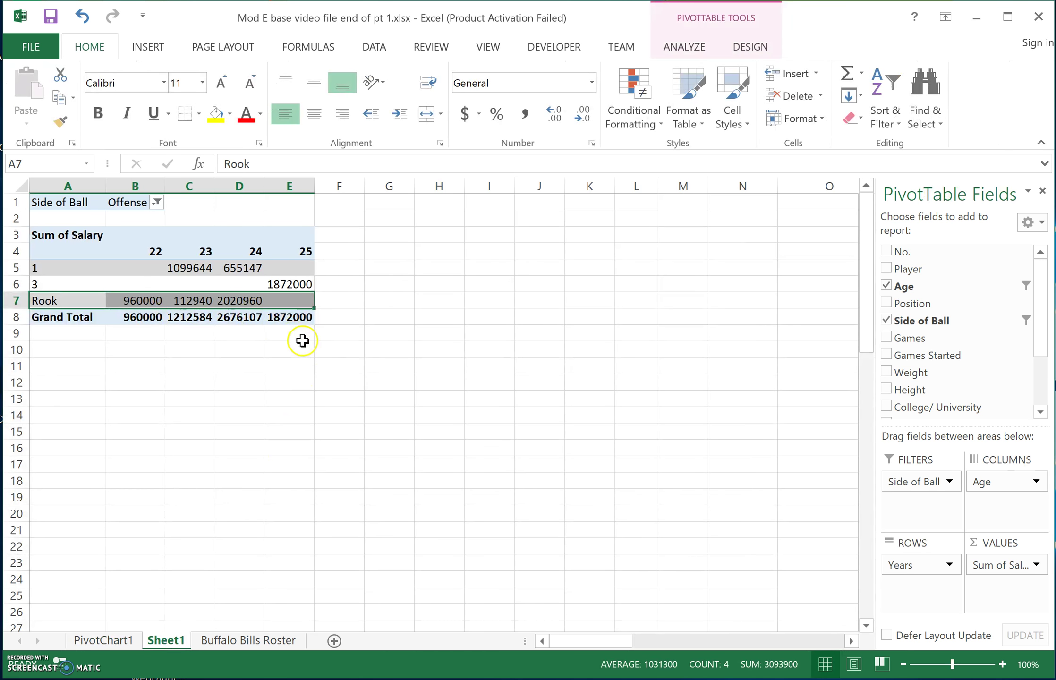
{"action": "left_click", "coordinate": [104, 640]}
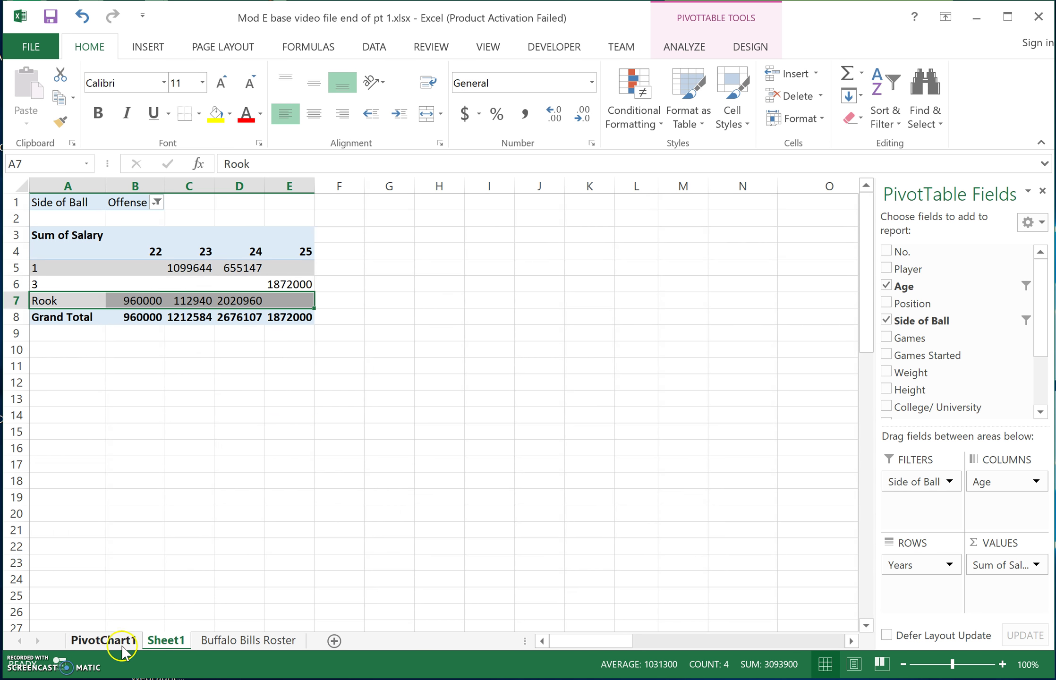